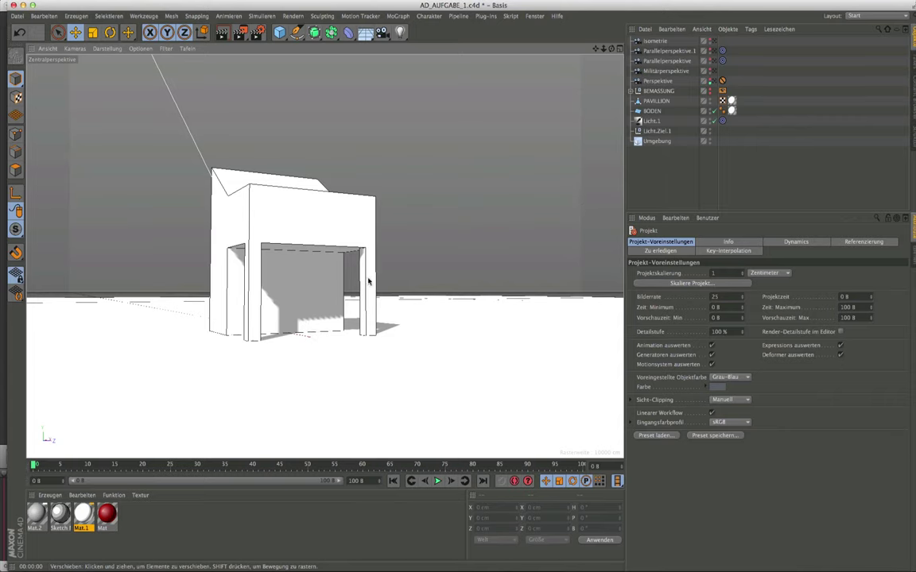
Step: Switch the workspace to the four-view layout
mouse_move(317, 271)
alt+mouse_down()
mouse_move(321, 265)
mouse_move(241, 302)
mouse_move(205, 307)
mouse_move(194, 290)
mouse_move(231, 306)
alt+mouse_up()
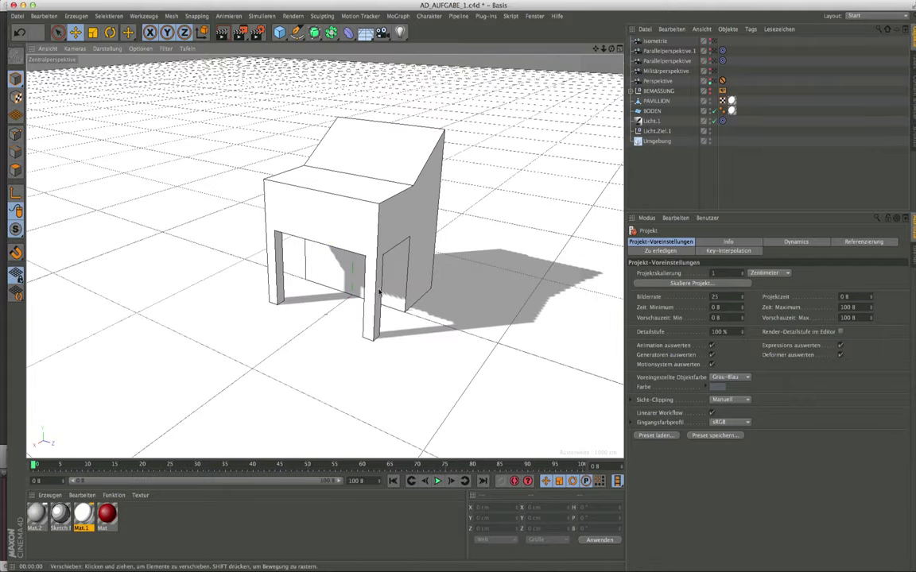
mouse_move(382, 260)
alt+mouse_down()
mouse_move(194, 225)
mouse_move(439, 280)
mouse_move(480, 274)
mouse_move(494, 234)
mouse_move(503, 289)
mouse_move(334, 267)
mouse_move(375, 276)
mouse_move(209, 272)
alt+mouse_up()
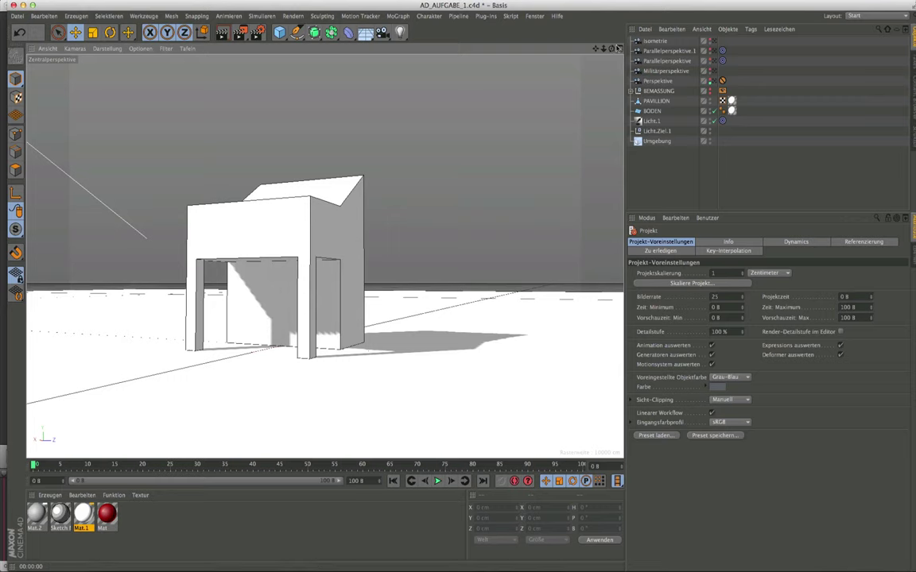
click(620, 50)
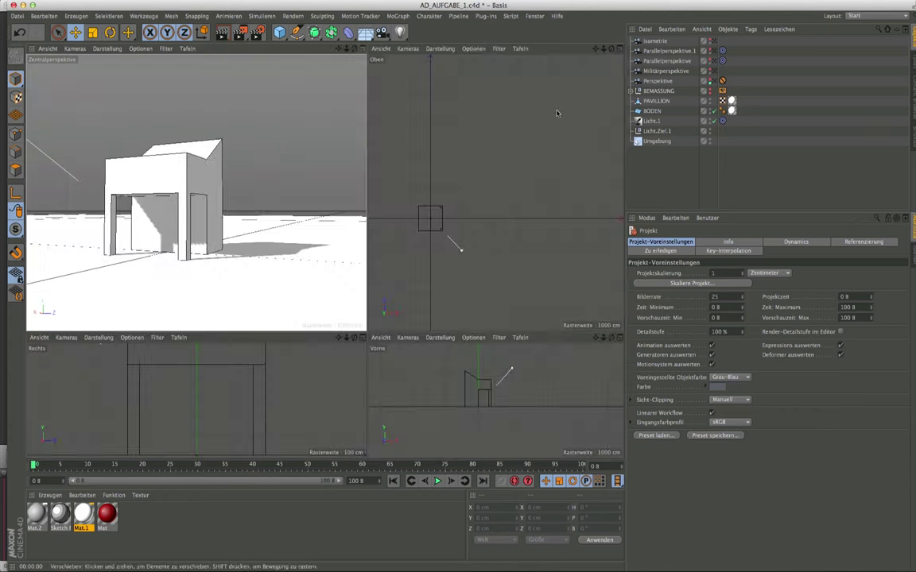
Step: Move Licht.1 to X 1189.324 cm, Z 670.998 cm, heading 119.431°, shifting the pavilion's shadow
click(648, 121)
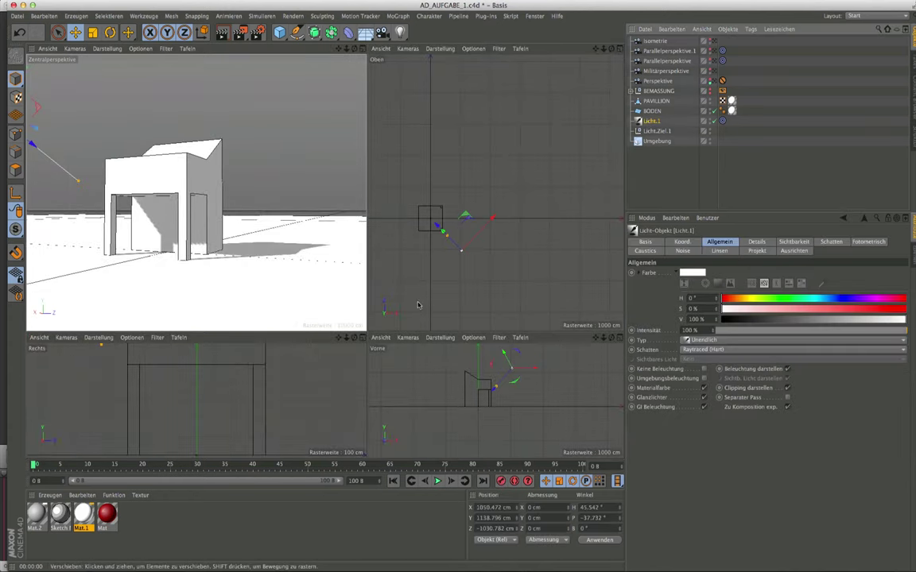
mouse_move(414, 251)
mouse_down()
mouse_move(419, 272)
mouse_move(419, 202)
mouse_move(465, 207)
mouse_move(453, 285)
mouse_move(476, 224)
mouse_move(454, 224)
mouse_up()
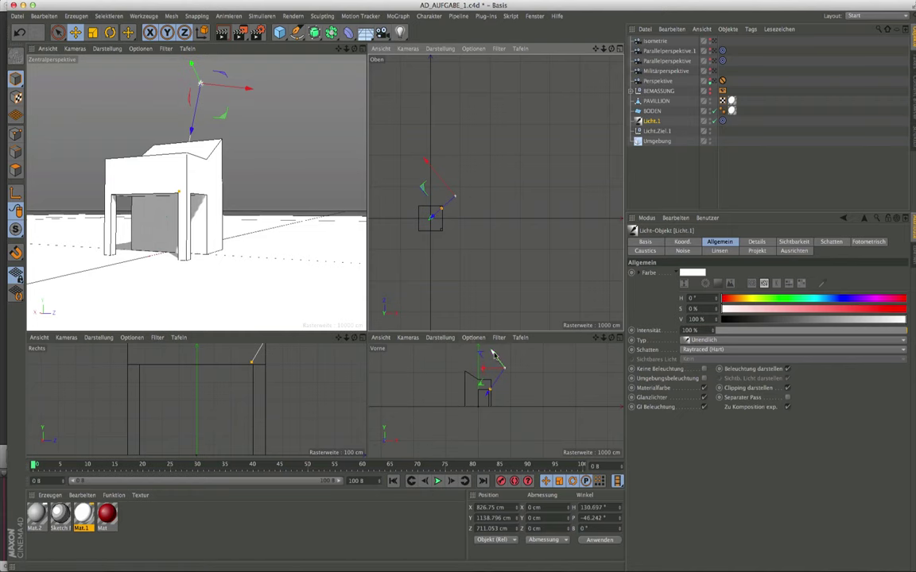
drag(493, 355, 501, 350)
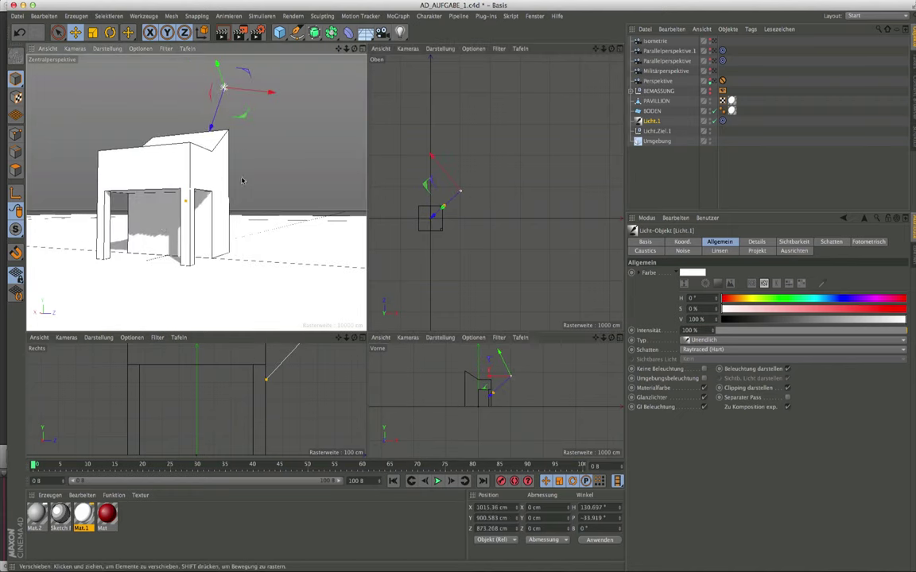
alt+drag(201, 239, 202, 232)
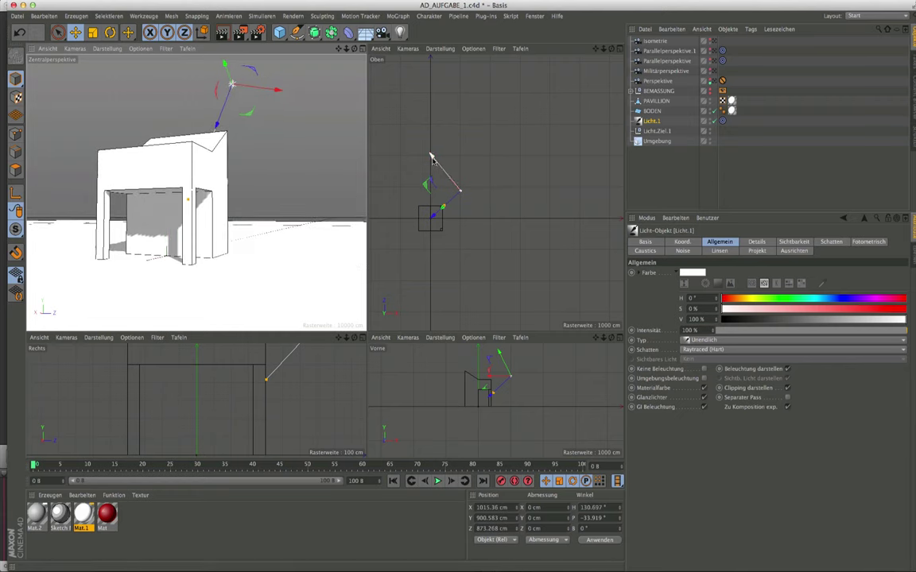
drag(433, 155, 469, 198)
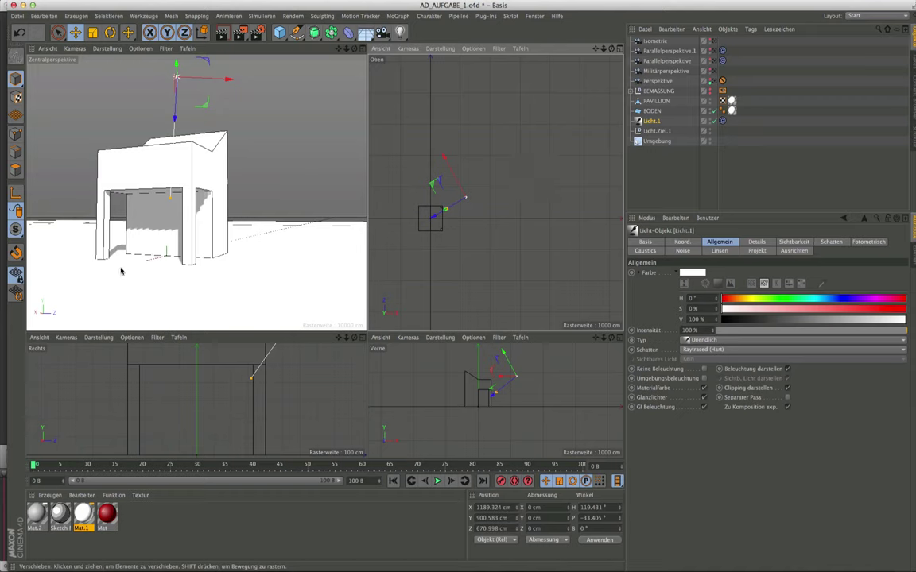
Step: Render the perspective view and enlarge it to a single view to inspect the Sketch and Toon result
click(222, 35)
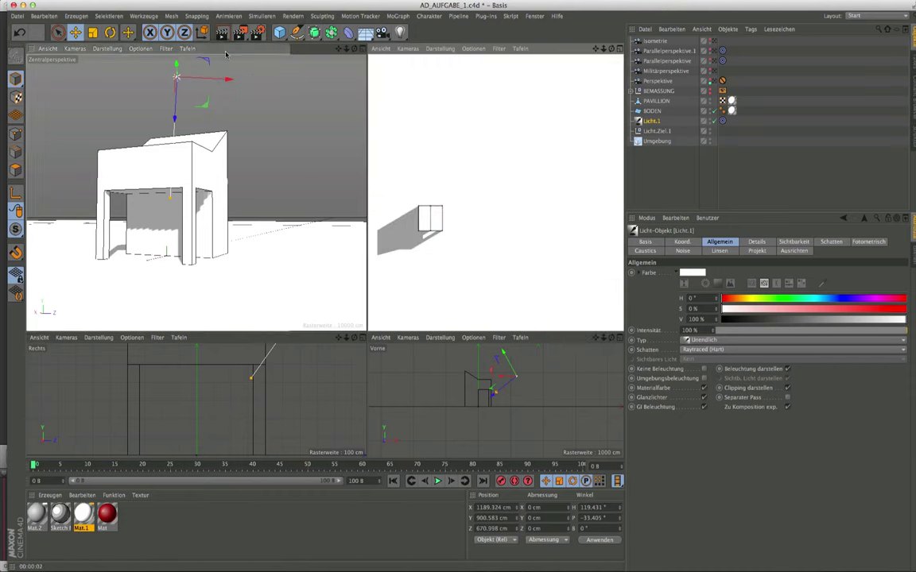
key(F1)
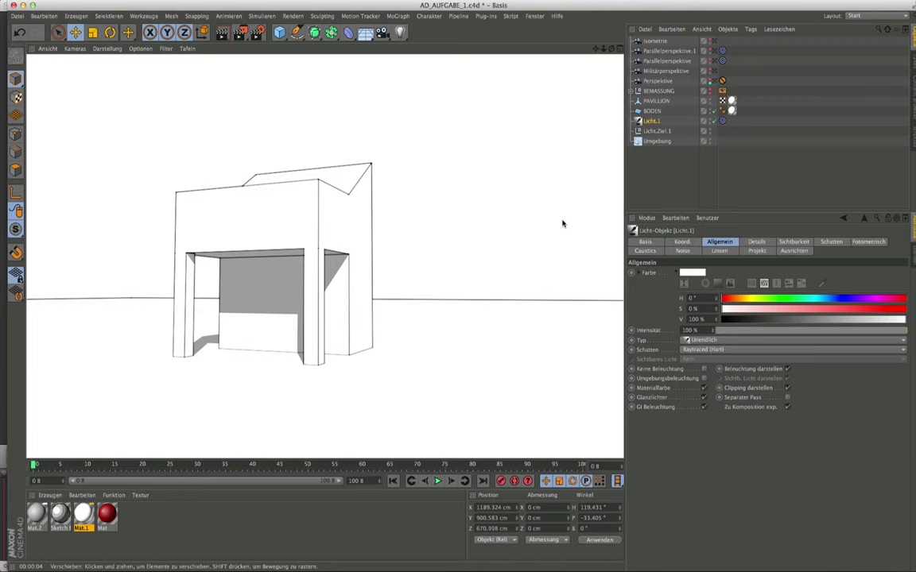
Step: Switch to the DEMO S&T.c4d document, then select PAVILLION, orbit around it and try the editing modes
click(535, 16)
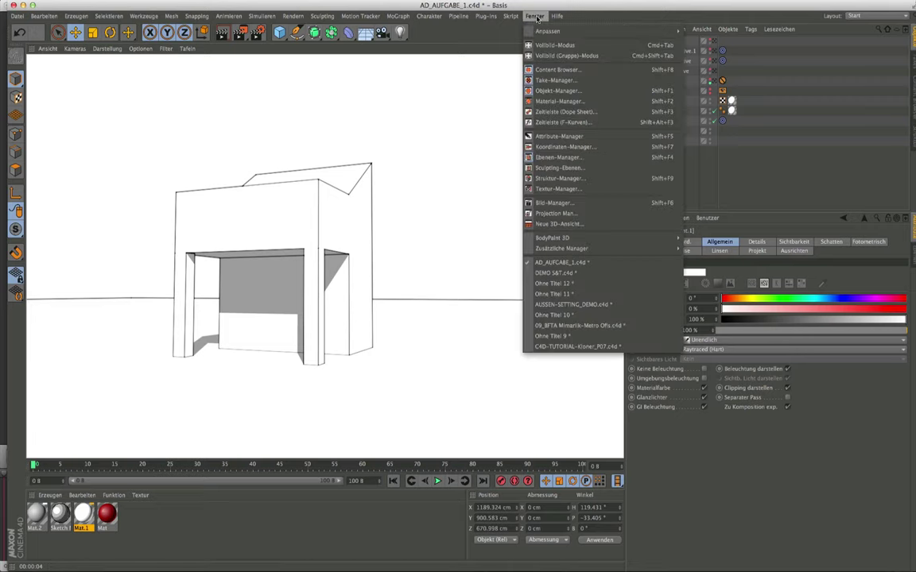
click(609, 273)
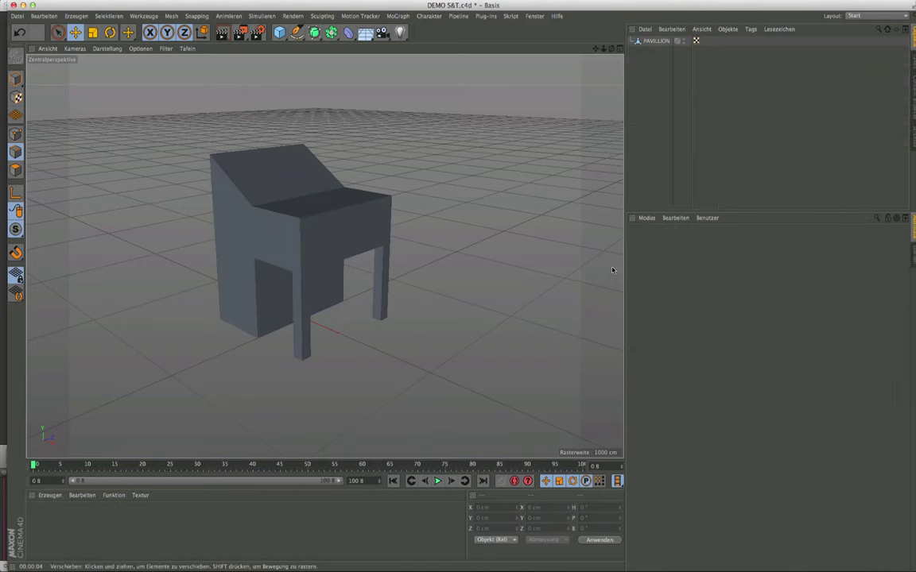
click(656, 42)
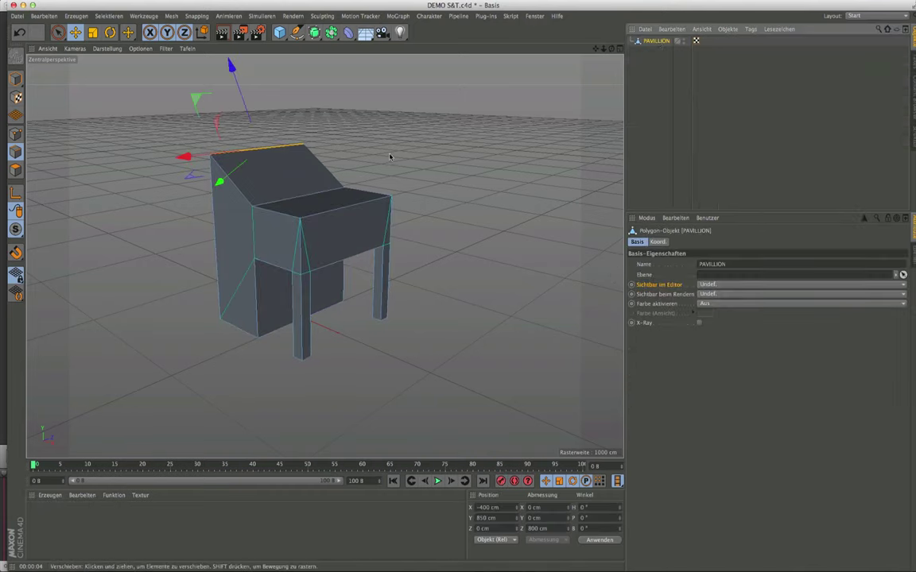
click(466, 161)
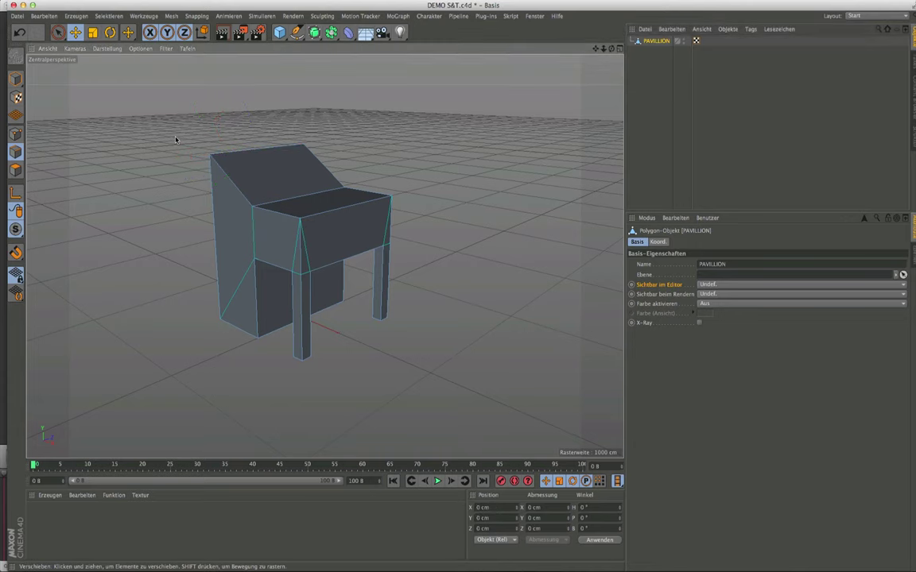
mouse_move(246, 230)
alt+mouse_down()
mouse_move(120, 208)
mouse_move(198, 169)
mouse_move(237, 251)
mouse_move(261, 255)
mouse_move(264, 231)
mouse_move(259, 251)
alt+mouse_up()
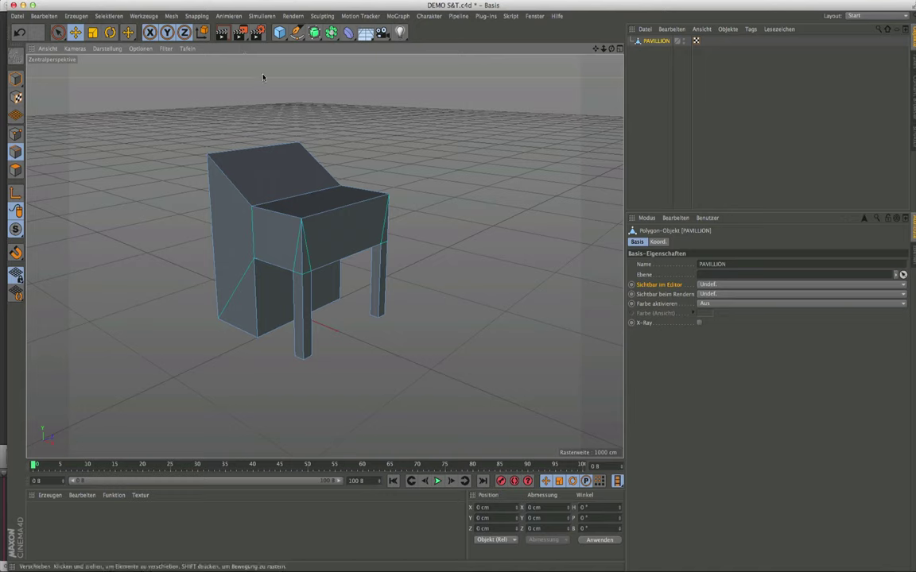
click(15, 77)
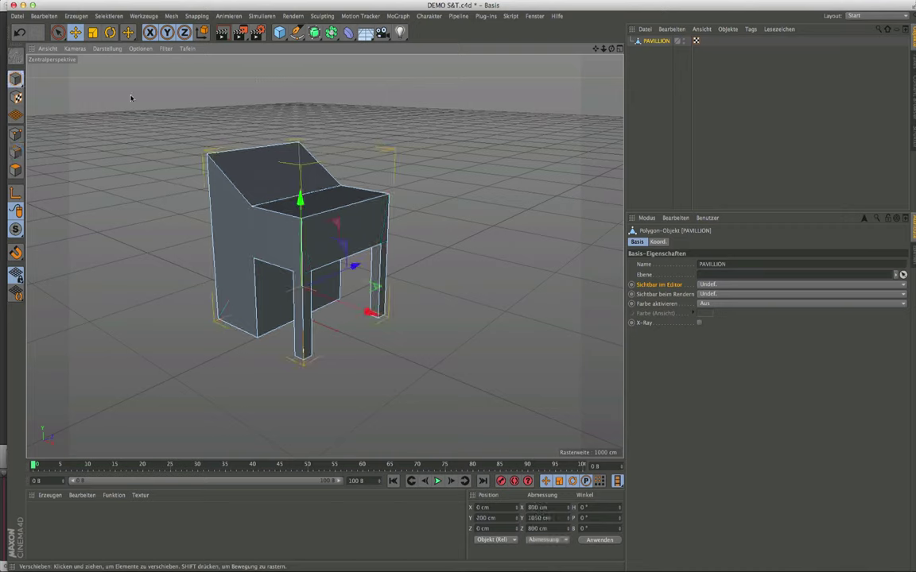
click(446, 157)
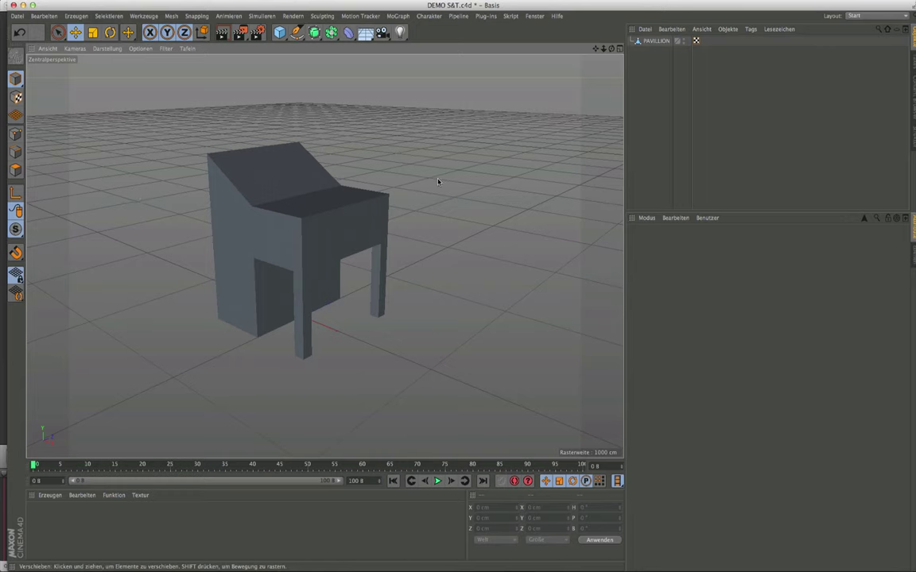
Step: Hide the world grid (Weltraster) via the viewport Filter menu and orbit around the pavilion
click(189, 49)
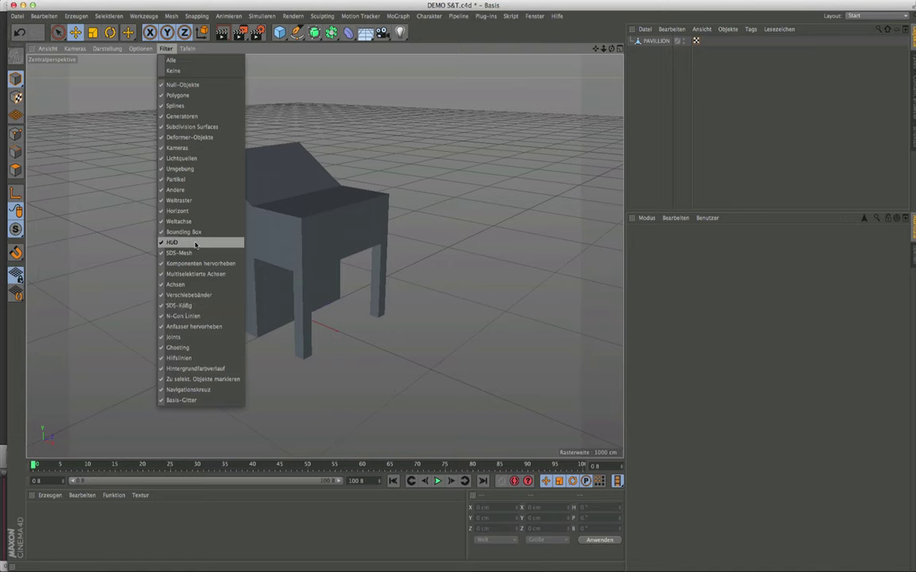
click(184, 202)
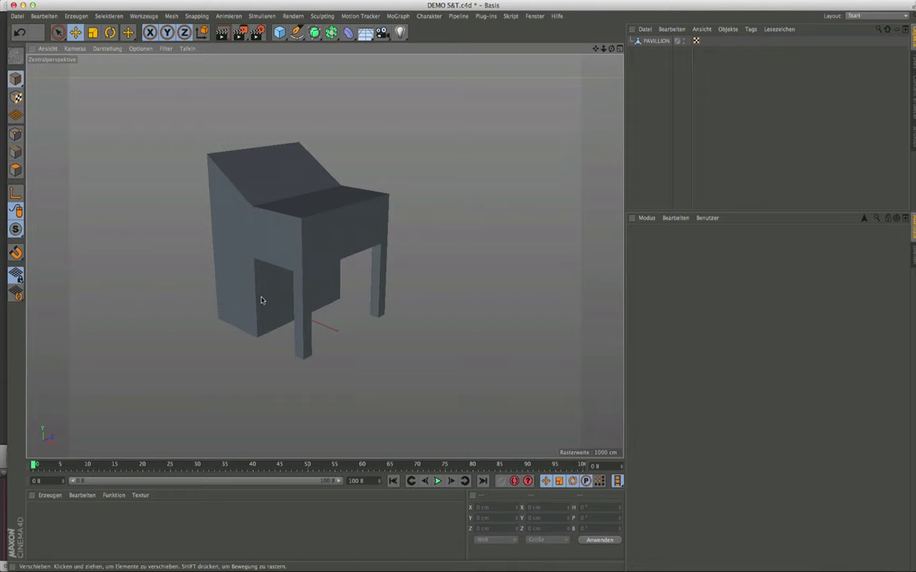
mouse_move(272, 323)
alt+mouse_down()
mouse_move(287, 328)
mouse_move(276, 321)
alt+mouse_up()
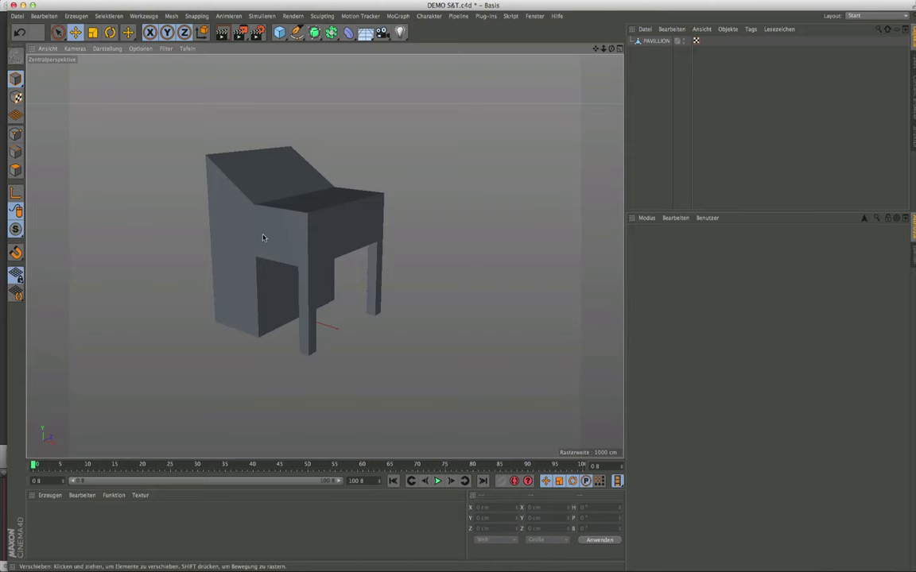
click(103, 49)
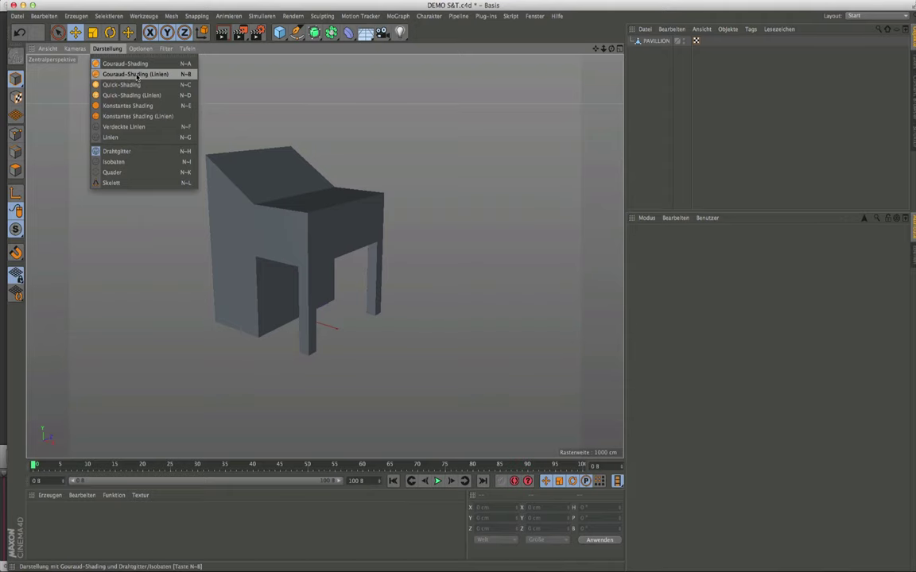
Step: Set the viewport to Gouraud-Shading (Linien) and zoom and orbit around the pavilion
click(137, 77)
scroll(296, 219, up, 1)
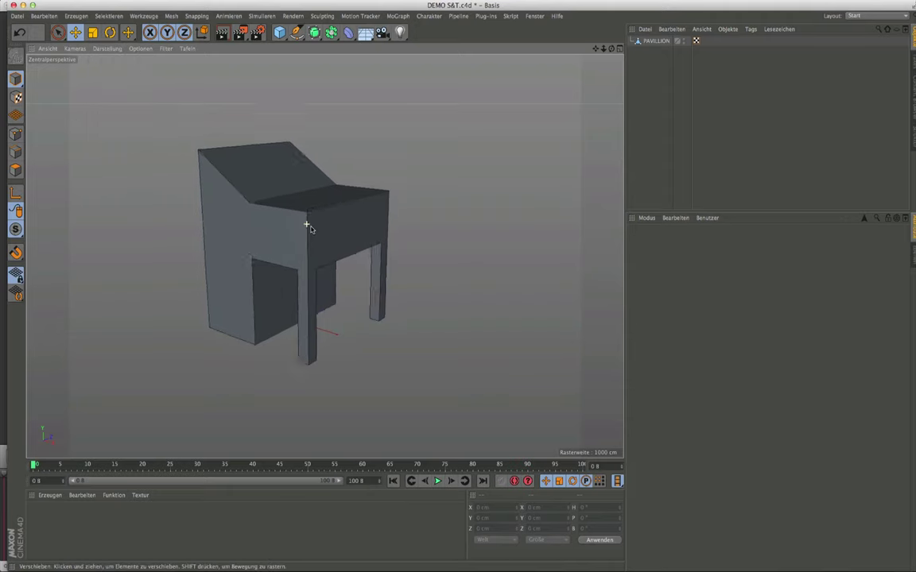
scroll(307, 225, up, 3)
scroll(308, 226, up, 2)
scroll(311, 229, down, 1)
scroll(311, 229, down, 2)
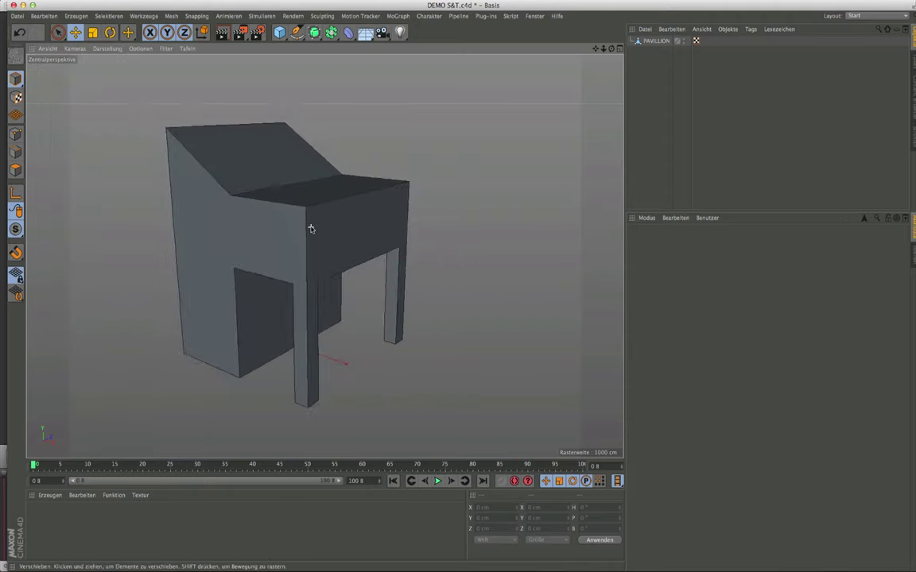
mouse_move(307, 230)
alt+mouse_down()
mouse_move(286, 175)
mouse_move(296, 168)
mouse_move(237, 198)
mouse_move(149, 202)
mouse_move(241, 196)
alt+mouse_up()
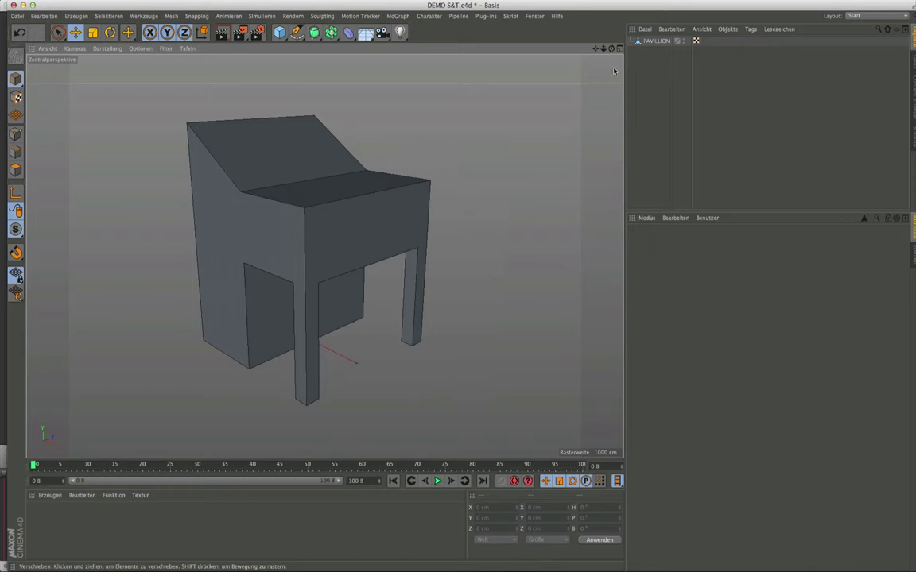
Step: Select PAVILLION and switch to polygon mode to inspect its N-gon edges up close
click(654, 41)
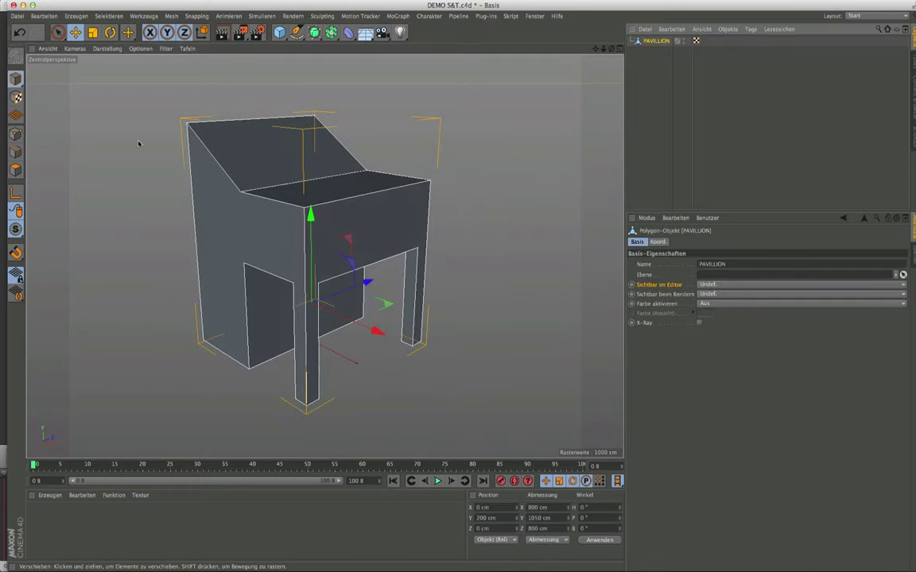
click(16, 152)
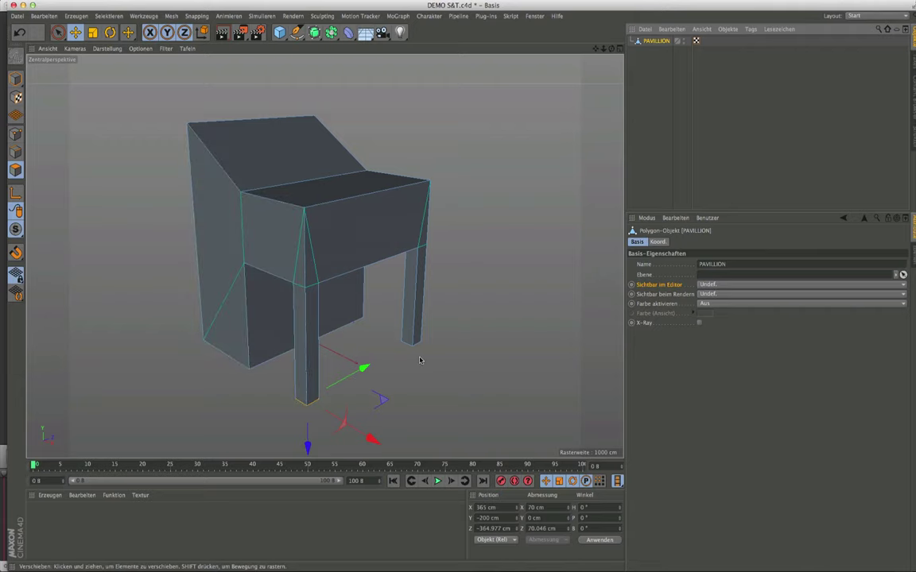
mouse_move(328, 241)
alt+mouse_down()
mouse_move(484, 218)
mouse_move(301, 235)
mouse_move(292, 256)
alt+mouse_up()
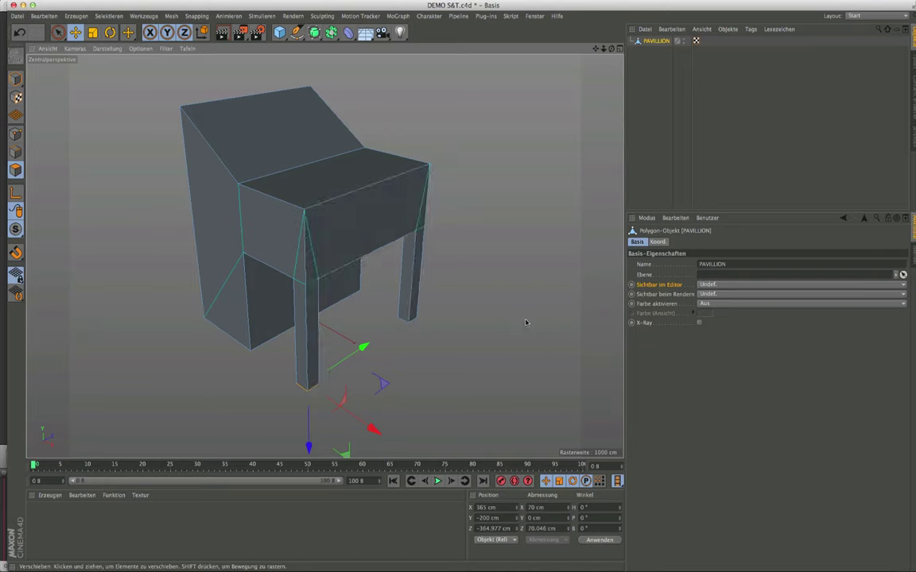
click(166, 48)
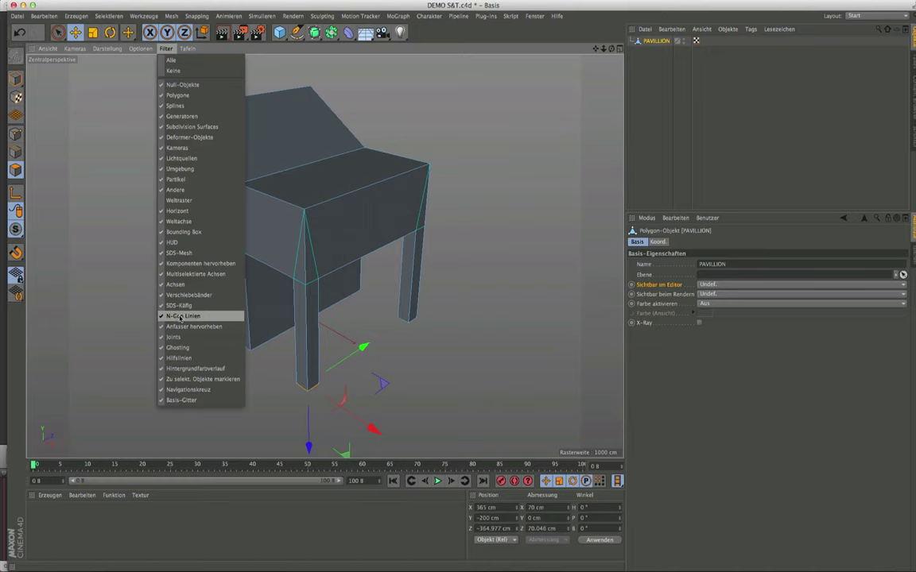
Step: Toggle the N-gon lines off and back on, then clear the element selection on PAVILLION
click(180, 317)
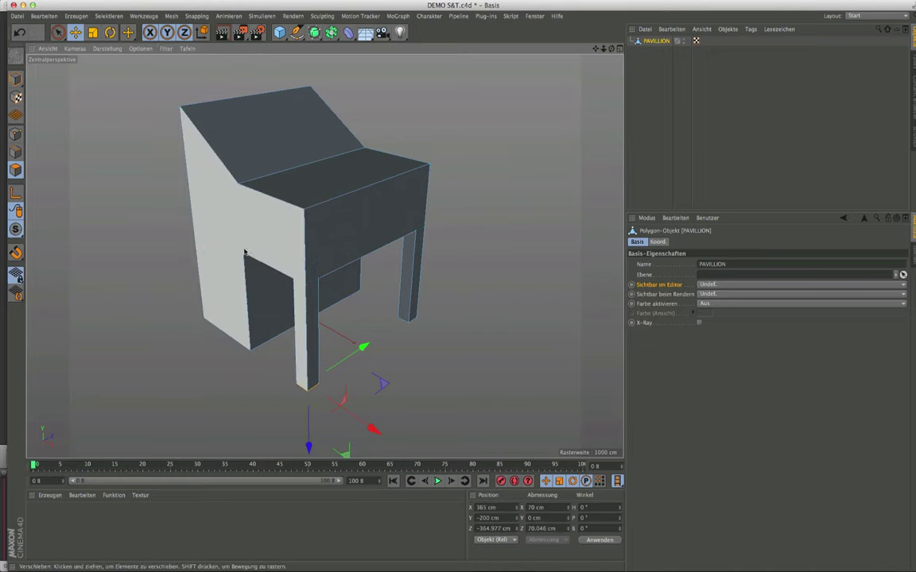
click(165, 49)
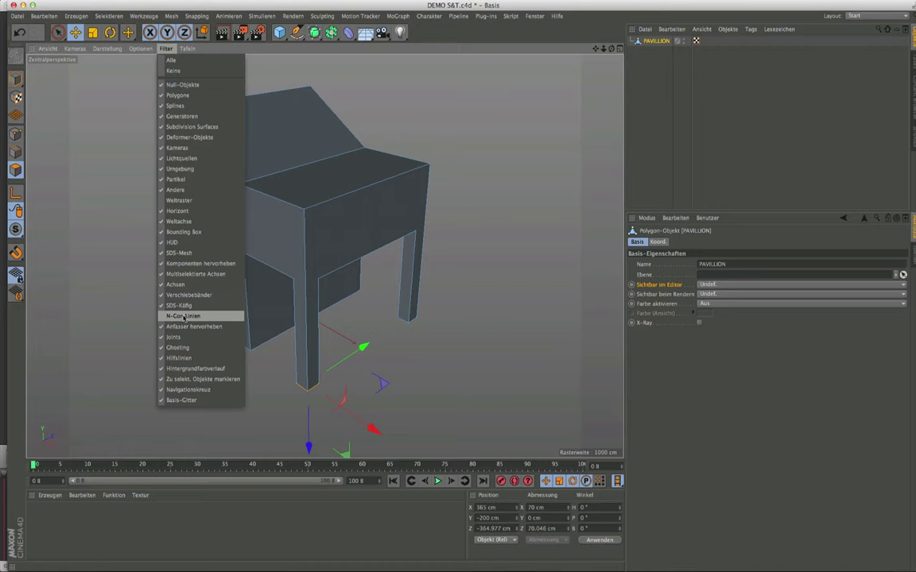
click(183, 317)
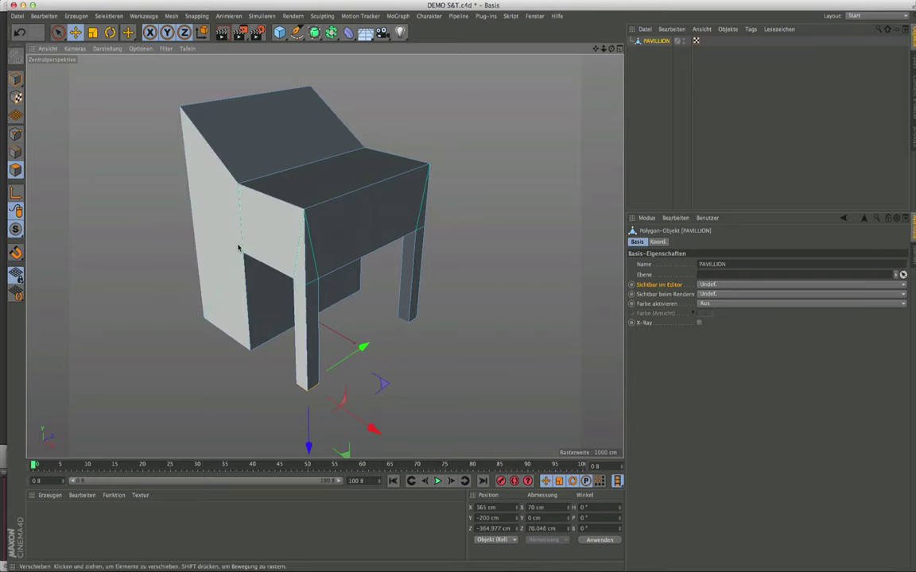
click(519, 251)
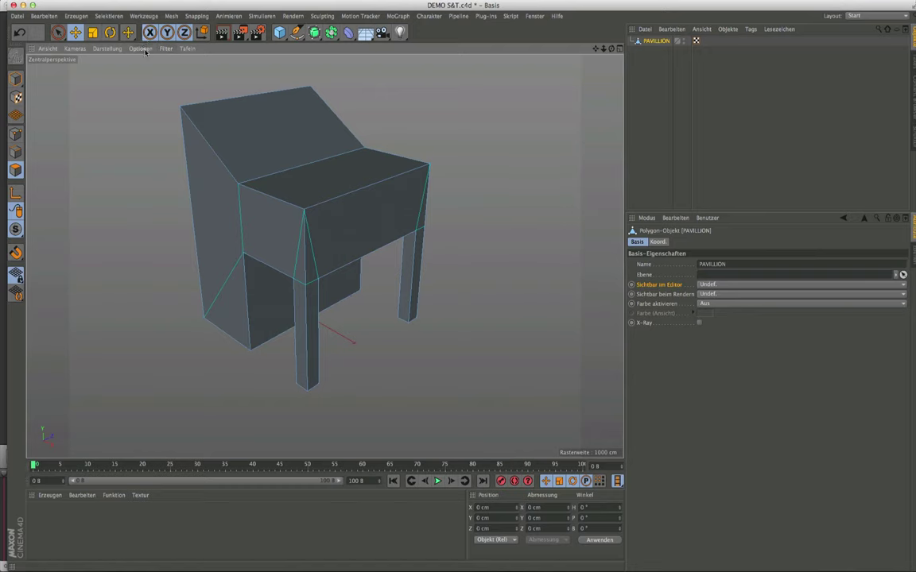
Step: Apply quick shading with lines, deselect the pavilion and orbit to a closer frontal angle
click(107, 48)
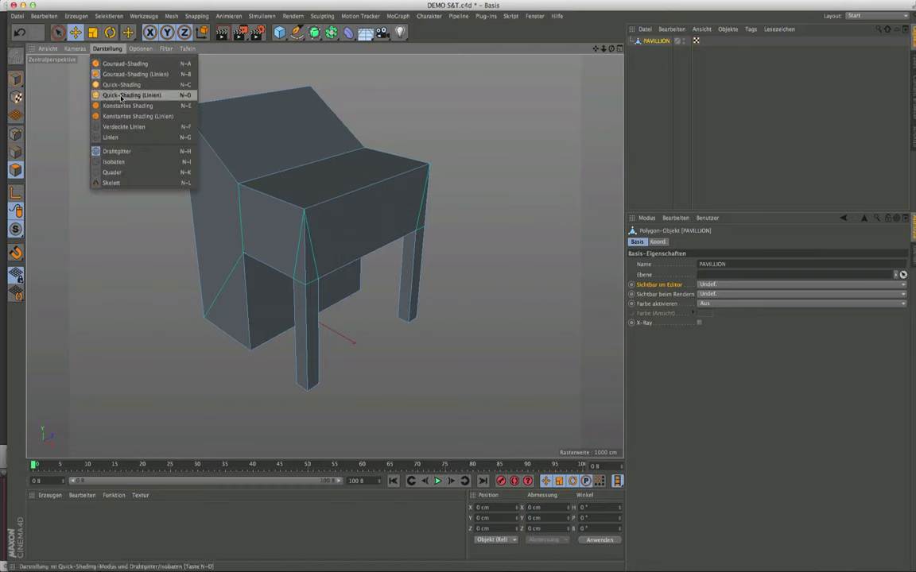
click(567, 107)
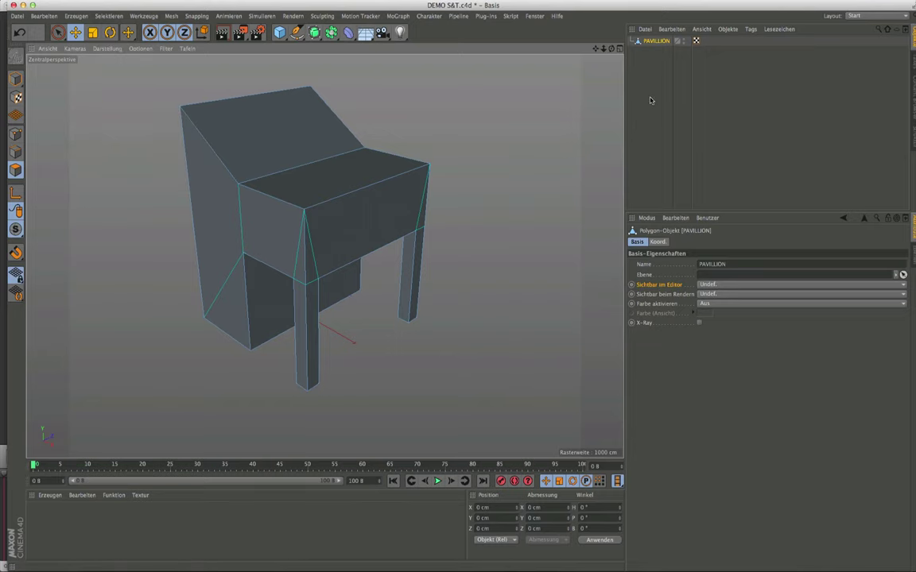
click(651, 100)
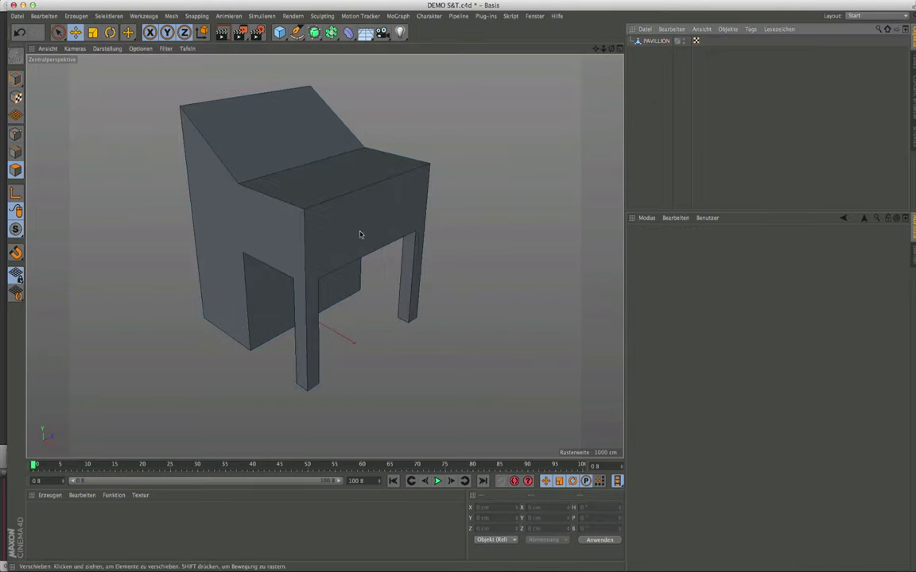
mouse_move(333, 245)
alt+mouse_down()
mouse_move(298, 231)
mouse_move(286, 193)
mouse_move(351, 212)
mouse_move(170, 85)
alt+mouse_up()
Step: Switch to Gouraud-Shading (Linien), reframe the pavilion frontally and render a preview of the view
click(107, 48)
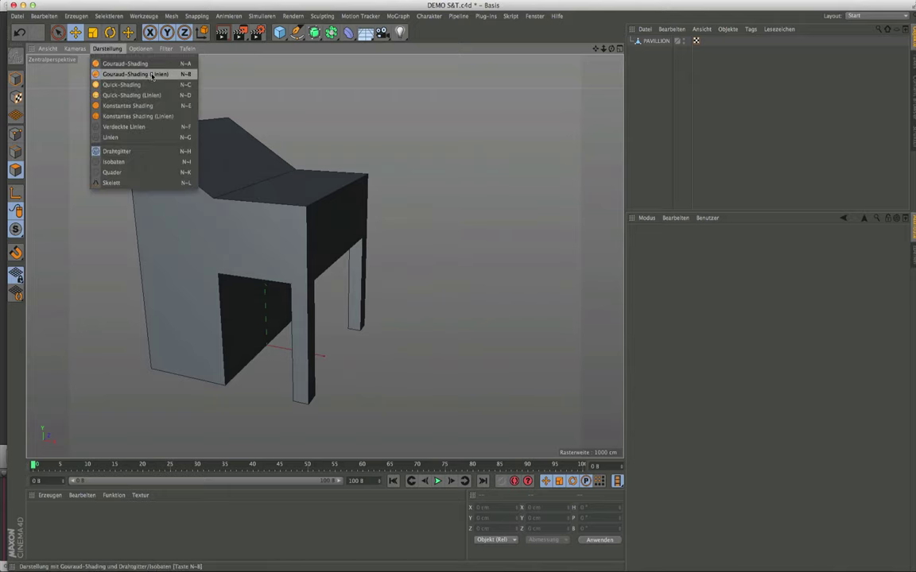
click(157, 74)
mouse_move(388, 119)
alt+mouse_down()
mouse_move(319, 174)
mouse_move(322, 167)
alt+mouse_up()
scroll(321, 167, down, 2)
scroll(332, 149, down, 3)
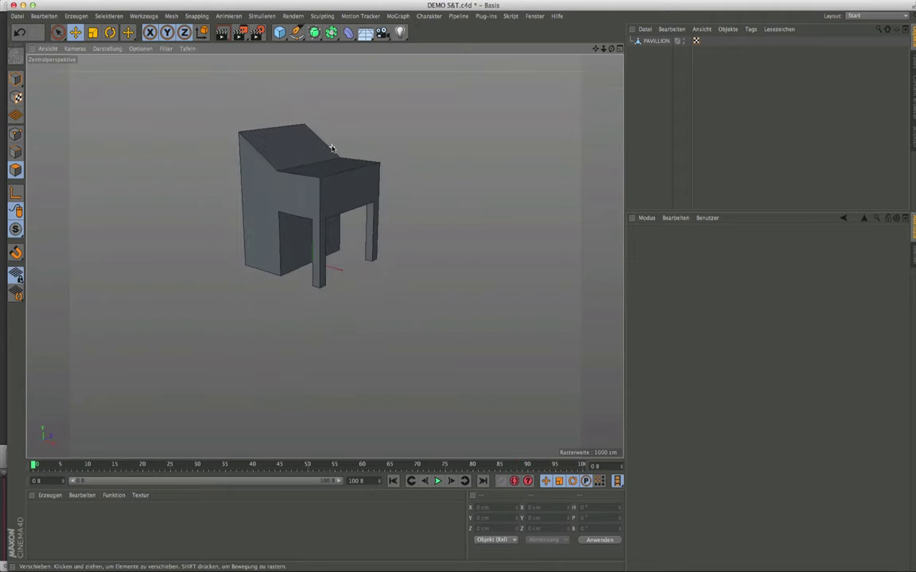
alt+middle_drag(331, 146, 319, 165)
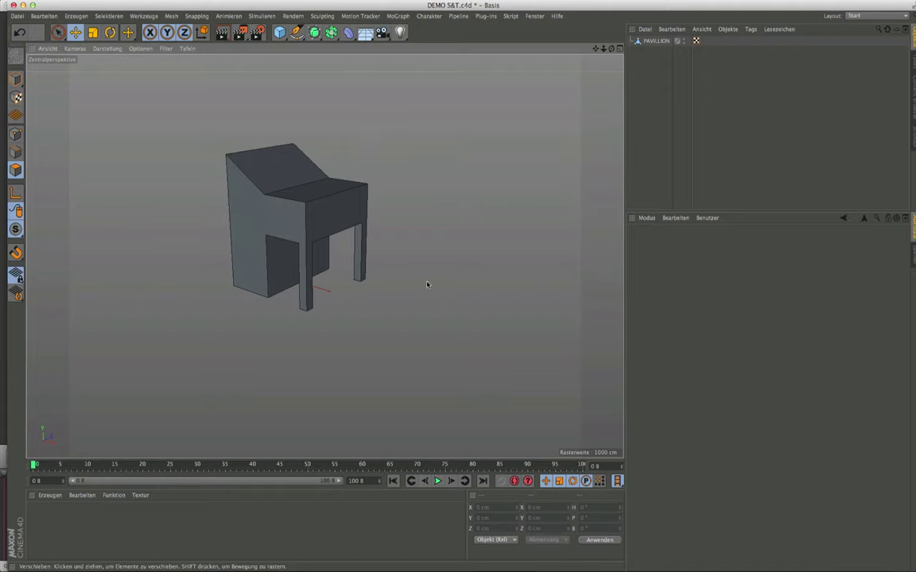
click(222, 34)
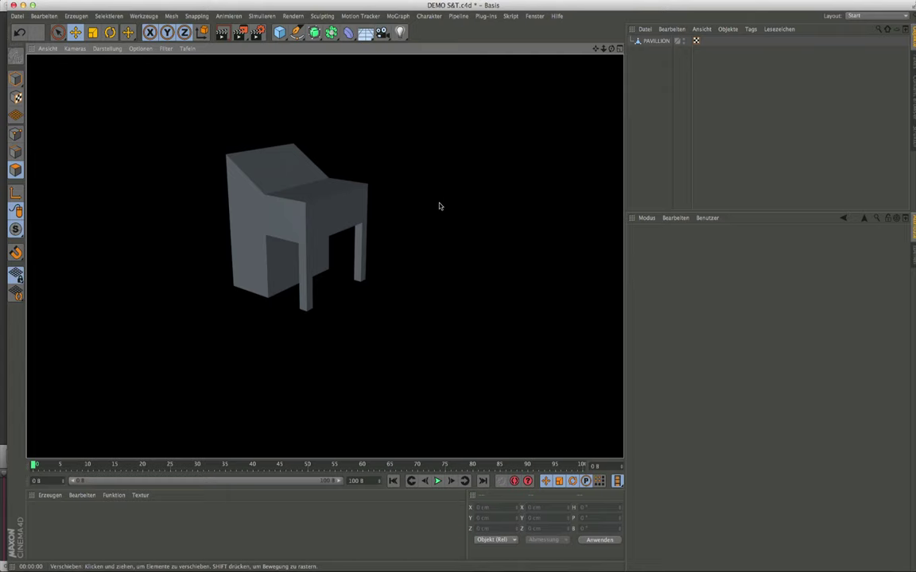
click(107, 50)
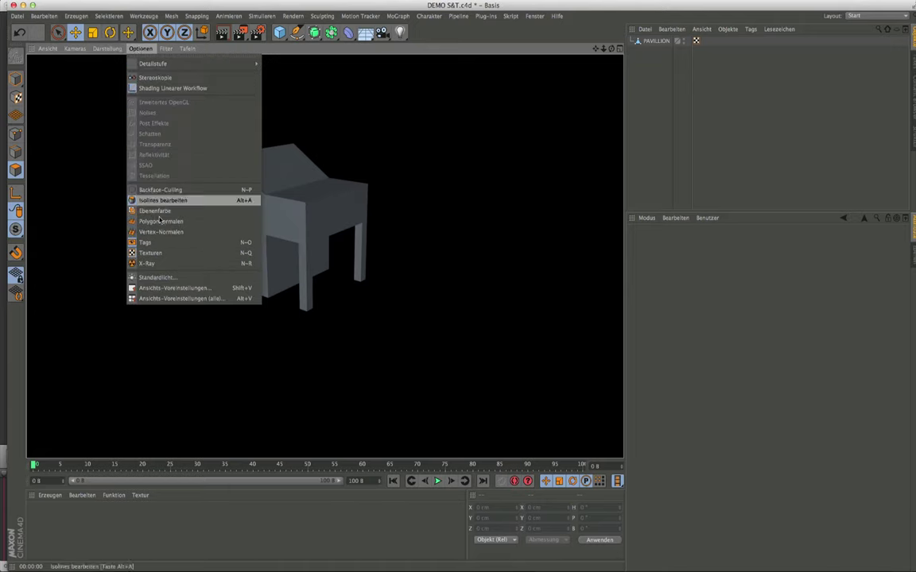
Step: In the Standardlicht window, drag the light direction so the pavilion is lit from the left
click(157, 277)
mouse_move(157, 282)
mouse_down()
mouse_move(166, 276)
mouse_move(160, 284)
mouse_up()
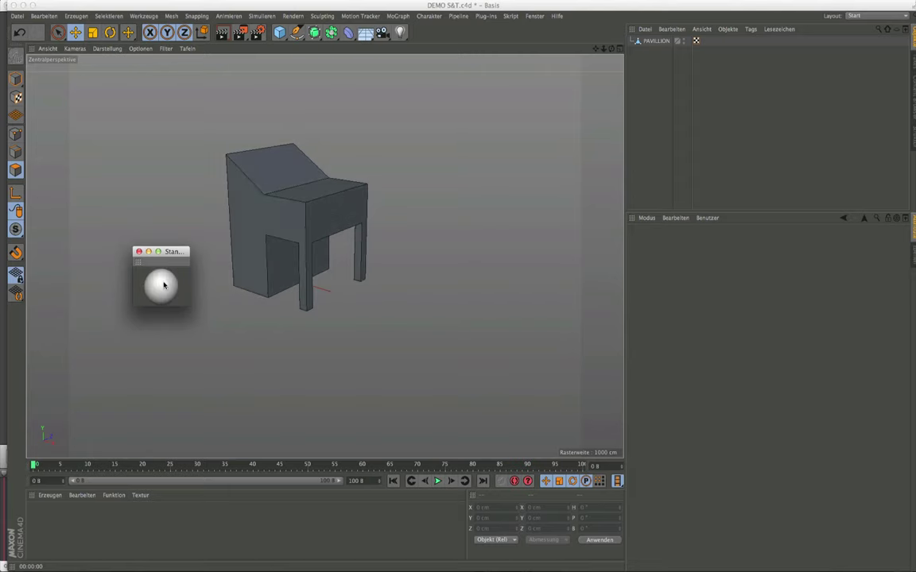
mouse_move(181, 253)
mouse_down()
mouse_move(122, 112)
mouse_move(101, 107)
mouse_move(97, 137)
mouse_up()
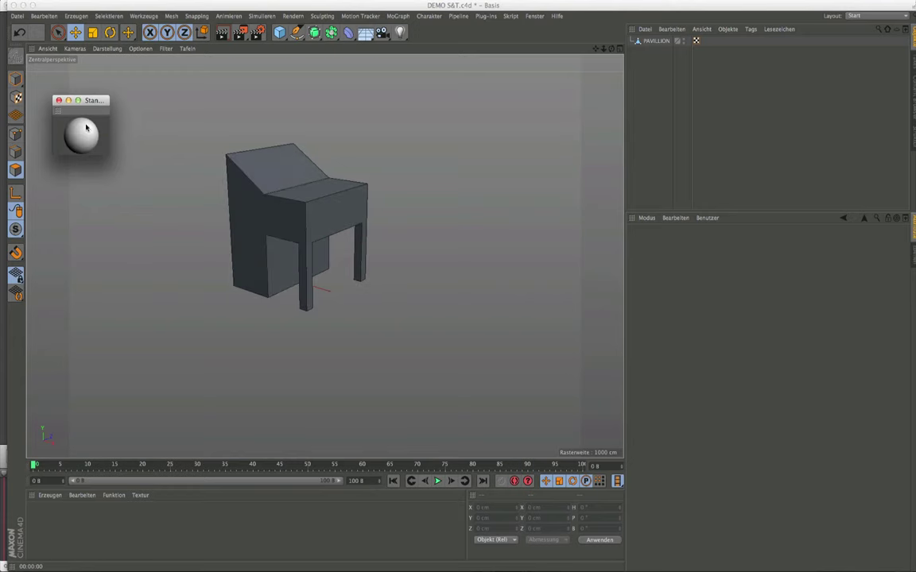
mouse_move(97, 136)
mouse_down()
mouse_move(78, 141)
mouse_move(80, 133)
mouse_up()
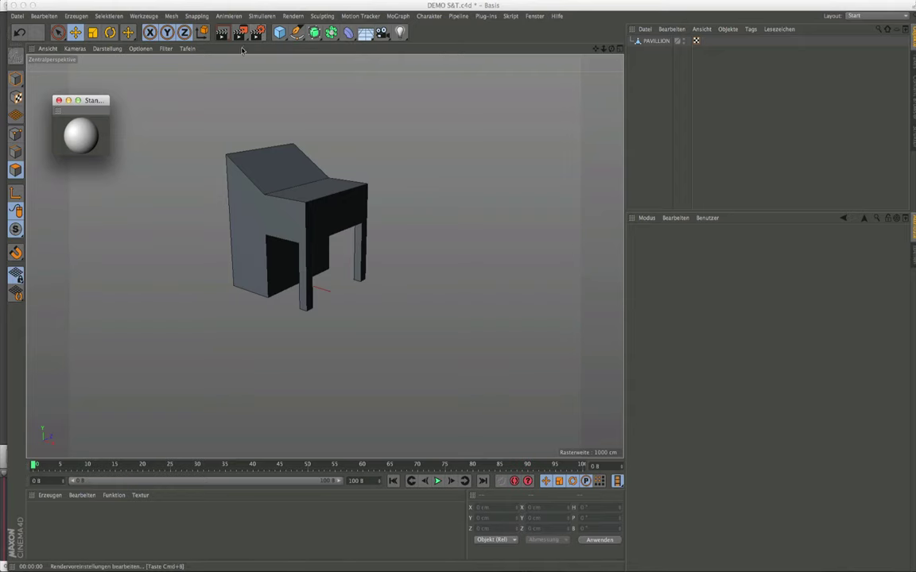
Step: Turn off Lichtautomatik on the render settings' Optionen page and test-render the view
click(257, 38)
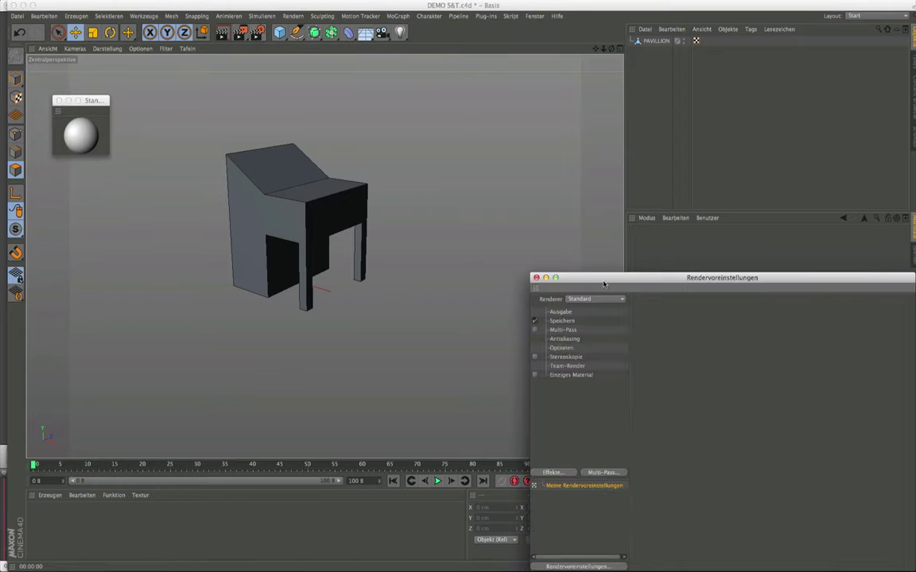
mouse_move(599, 278)
mouse_down()
mouse_move(470, 138)
mouse_move(492, 134)
mouse_up()
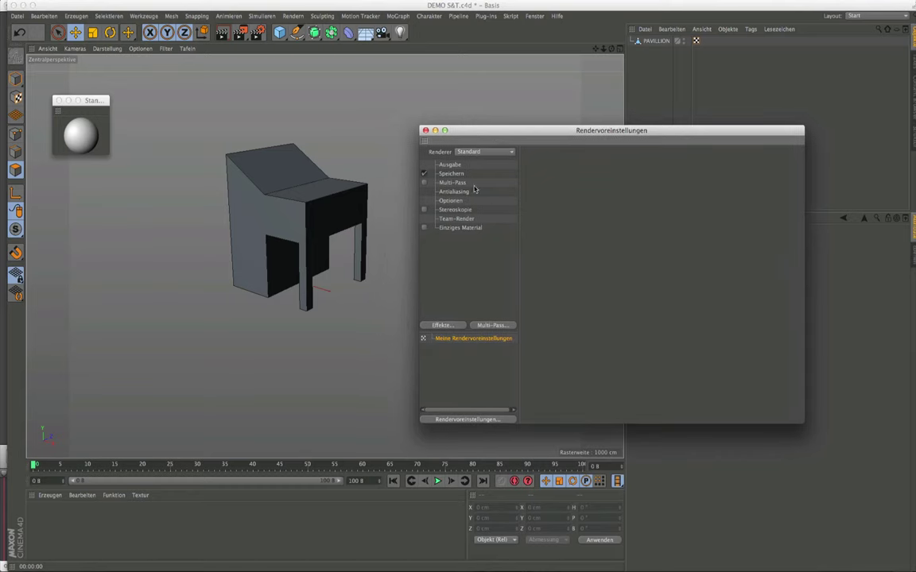
click(452, 201)
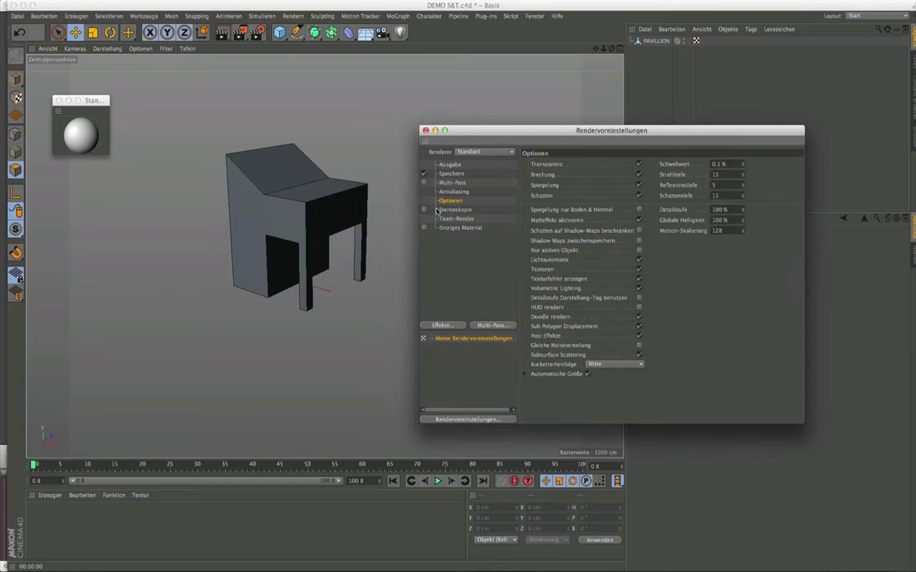
click(639, 260)
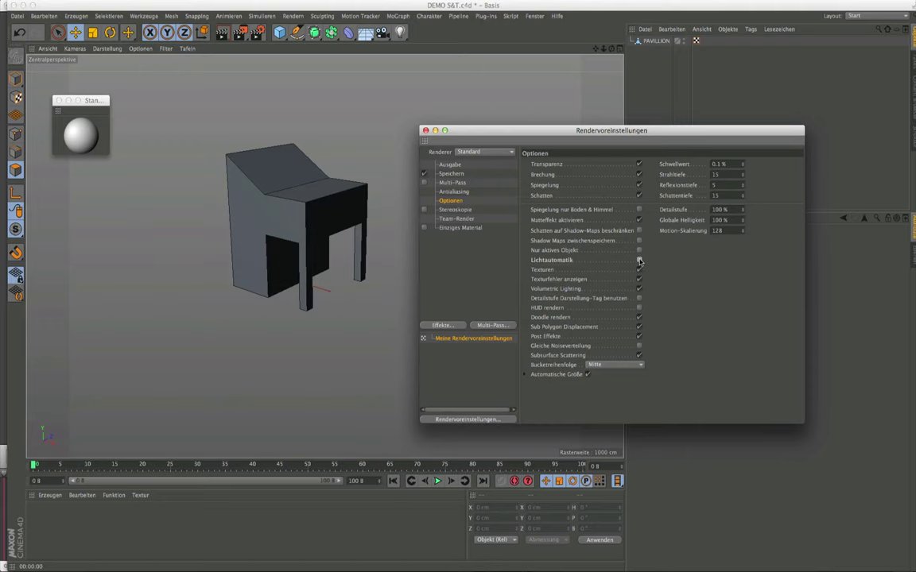
click(223, 33)
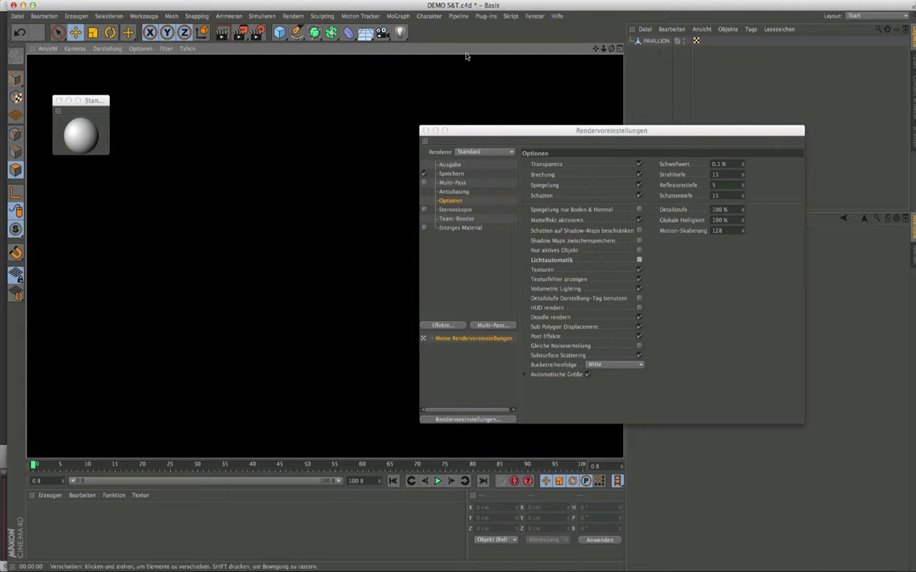
click(639, 261)
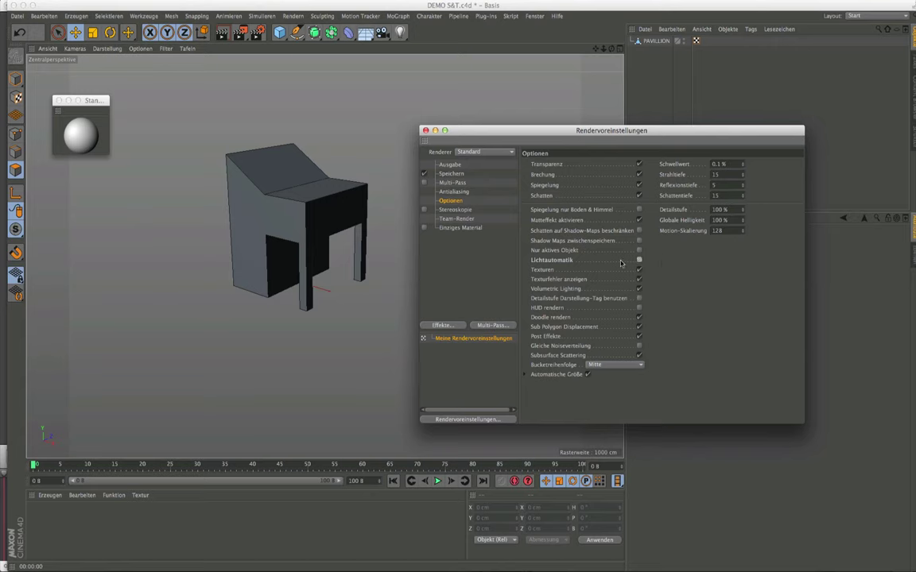
Step: Add a light raised above the pavilion, re-enable Lichtautomatik and render the view
click(399, 33)
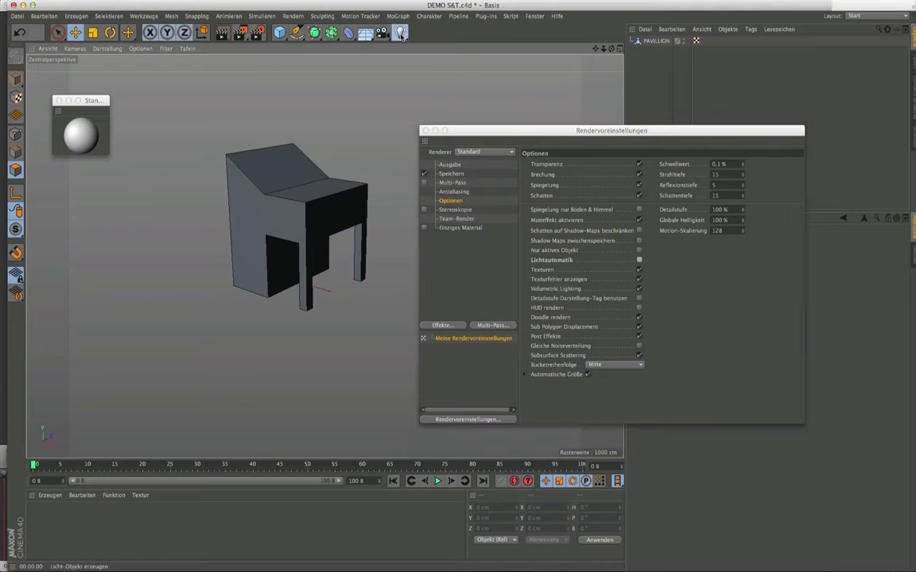
drag(299, 191, 298, 125)
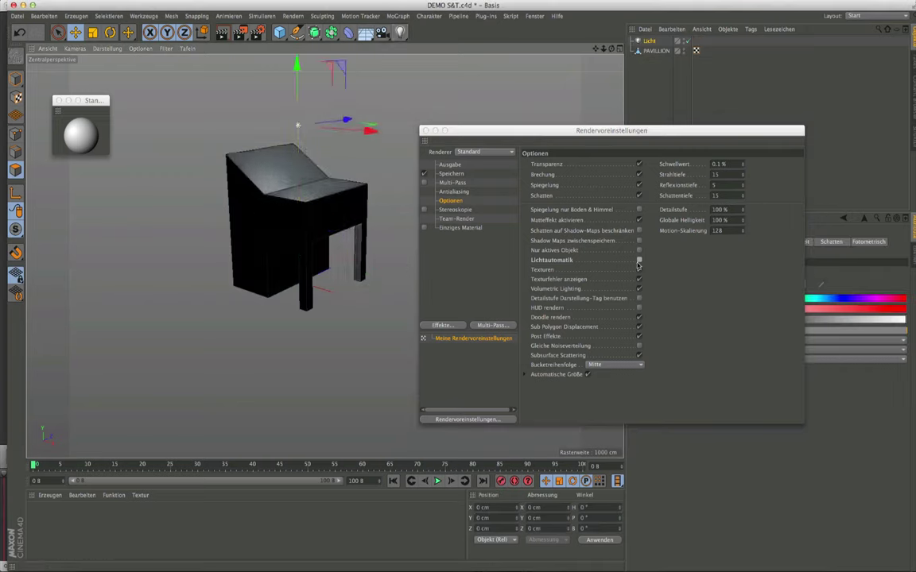
click(639, 260)
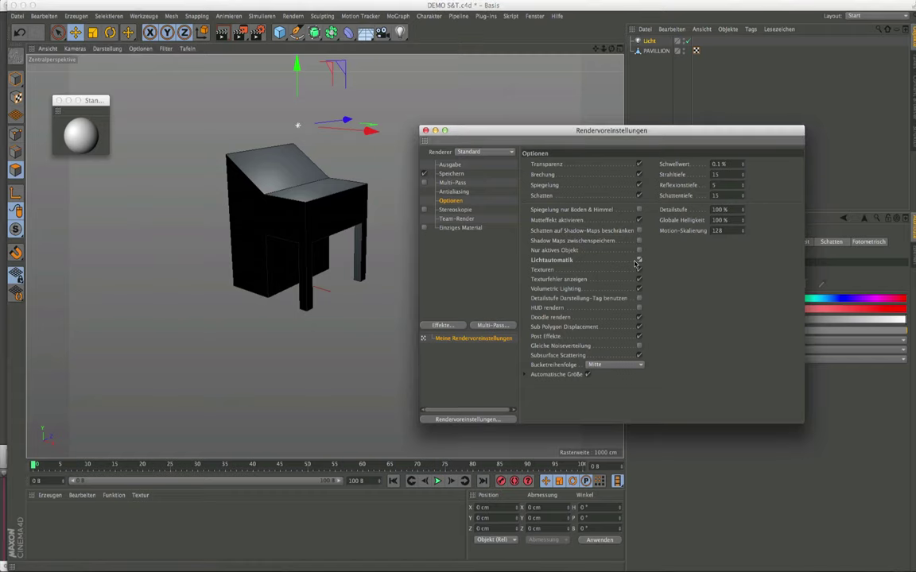
click(221, 34)
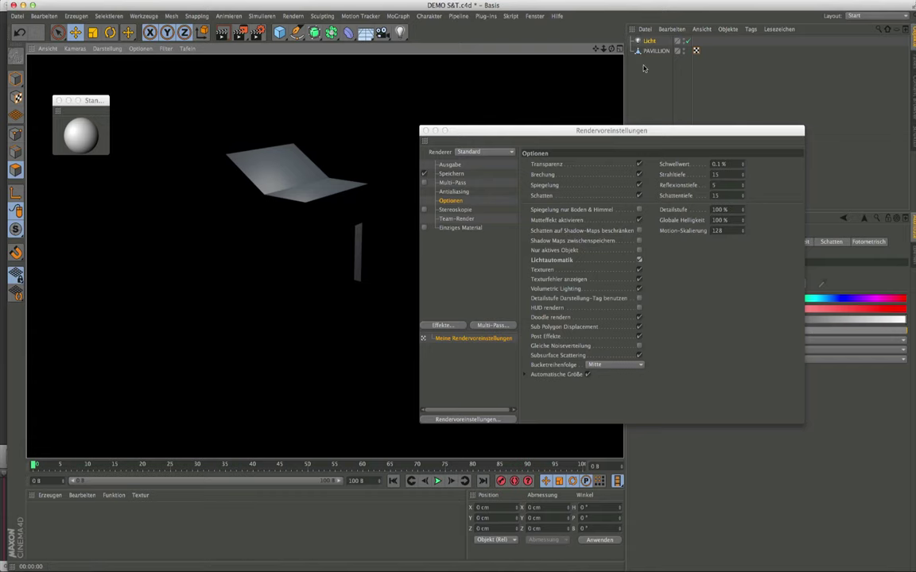
Step: Delete the trial light, render again, then close the render settings and clear the render
key(Delete)
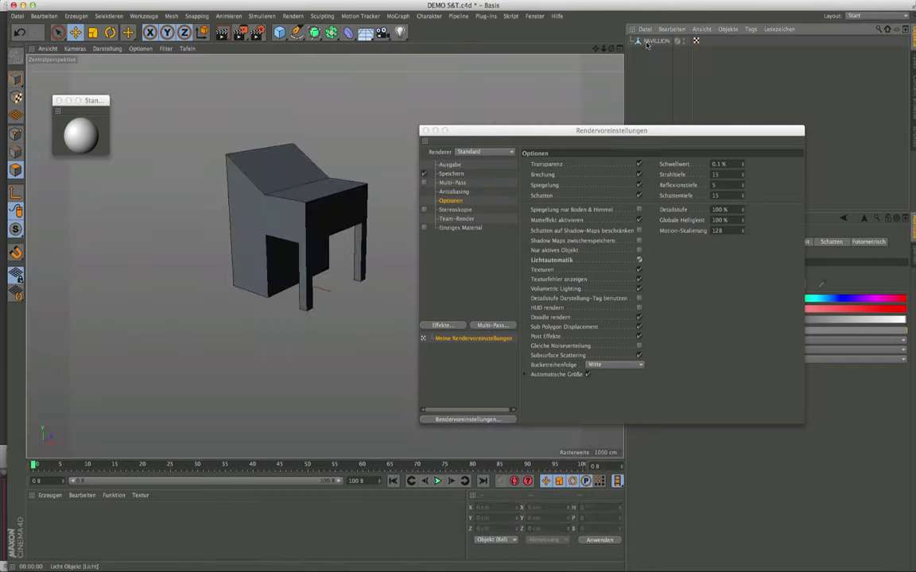
click(222, 35)
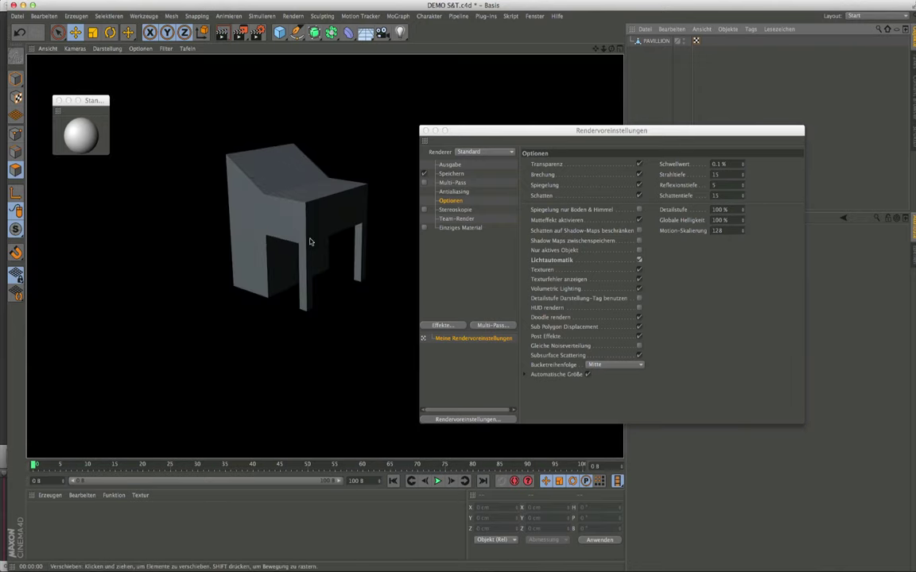
click(425, 131)
click(663, 124)
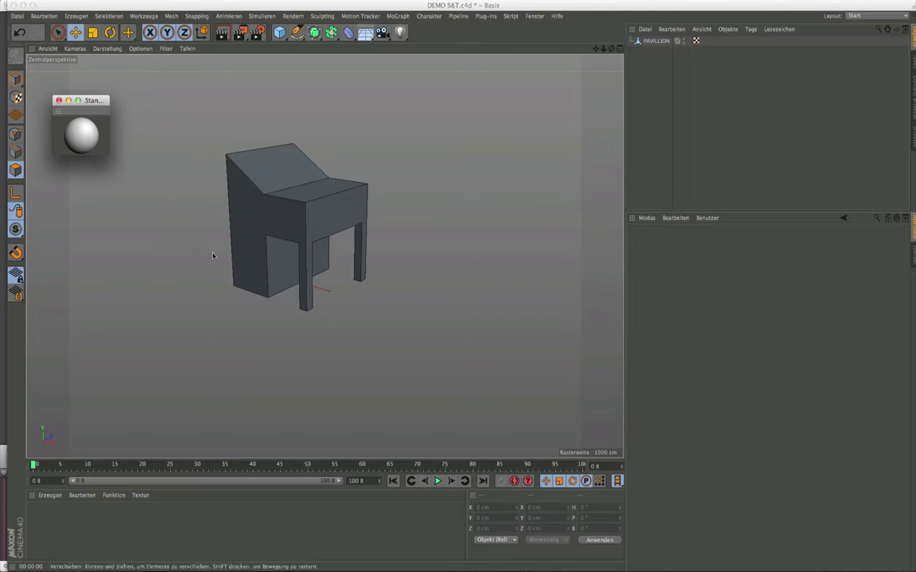
Step: Orbit toward the pavilion's front and add a plane object beneath it
mouse_move(269, 241)
alt+mouse_down()
mouse_move(196, 200)
mouse_move(261, 181)
alt+mouse_up()
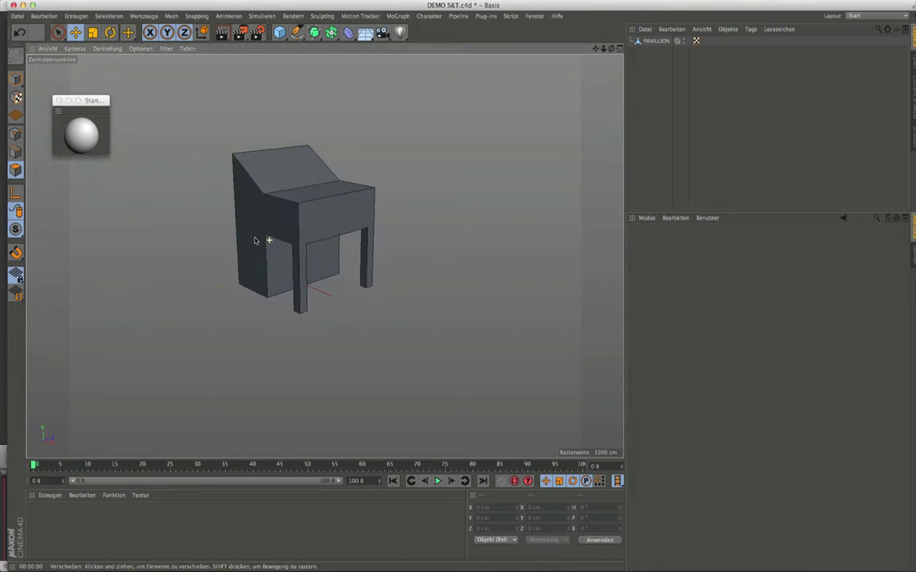
click(280, 36)
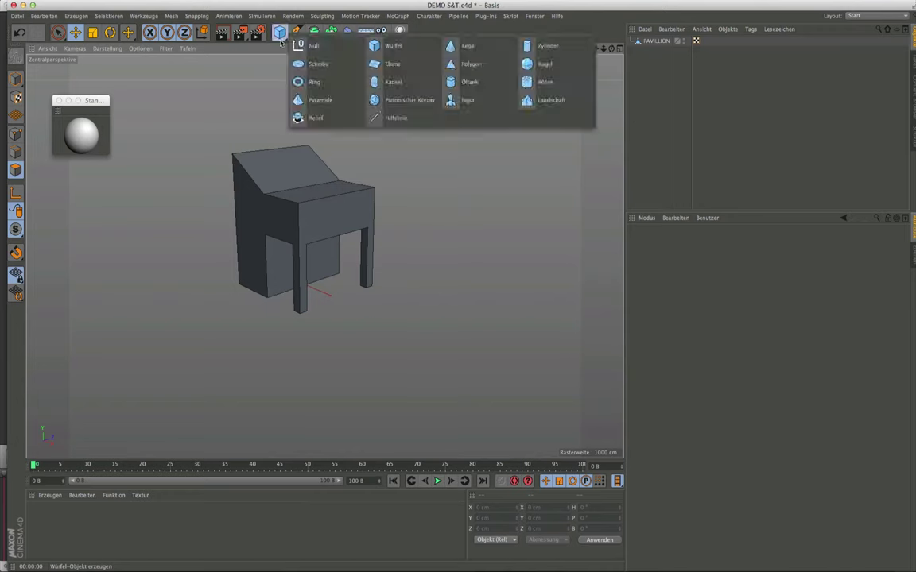
click(396, 67)
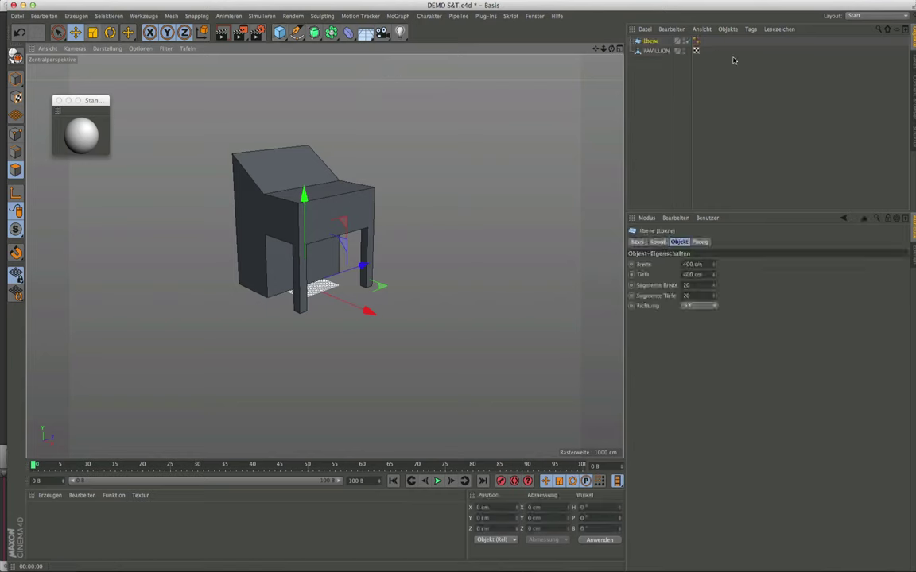
Step: Set the plane's Breite and Tiefe to 40000 cm
double_click(694, 264)
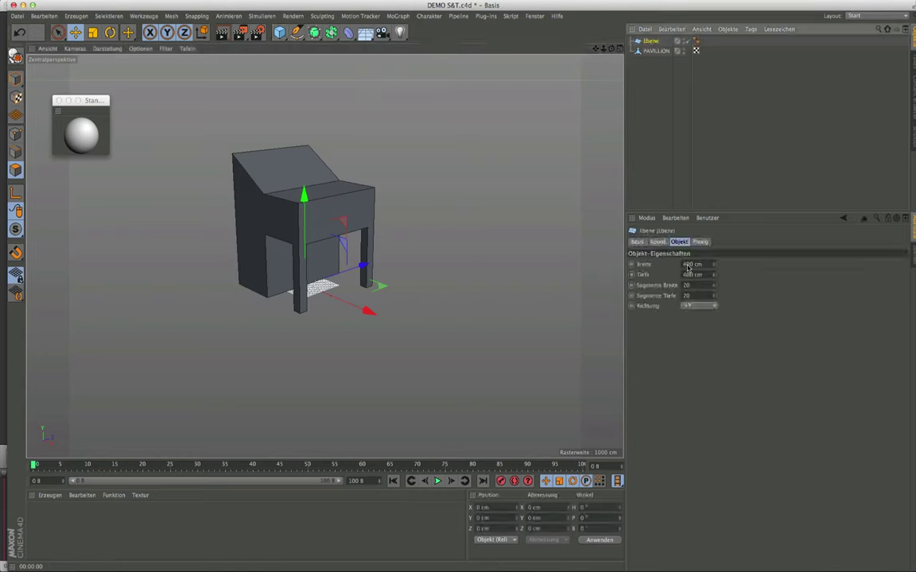
text(4000)
key(Return)
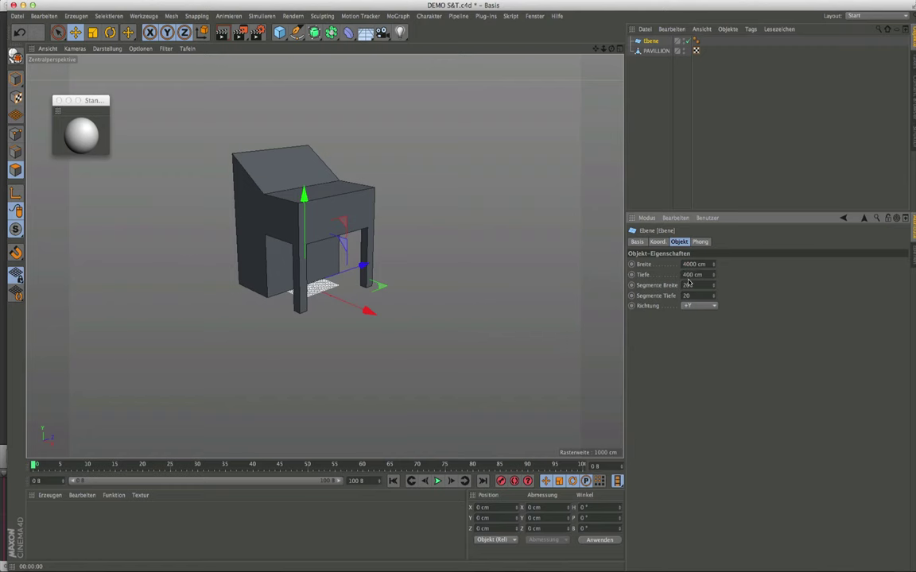
text(0)
key(Return)
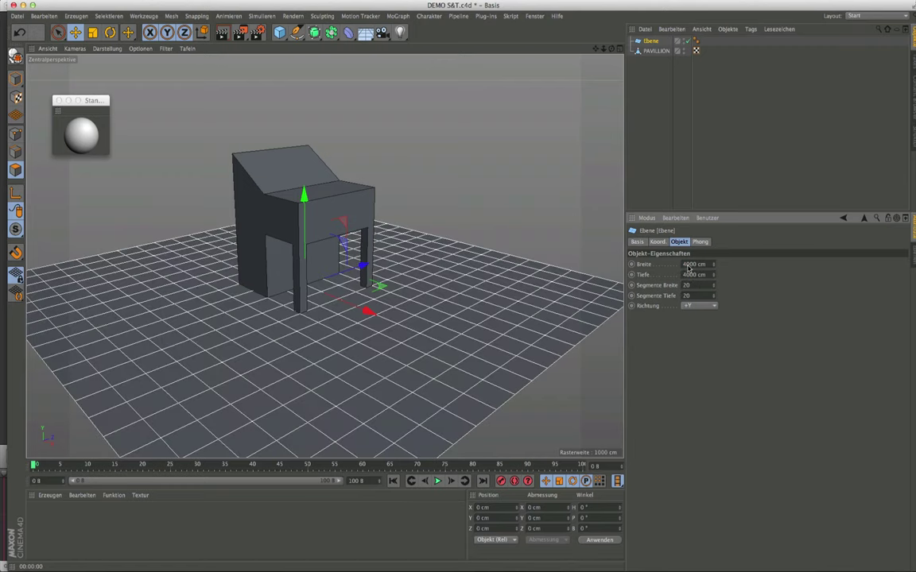
text(0)
click(690, 279)
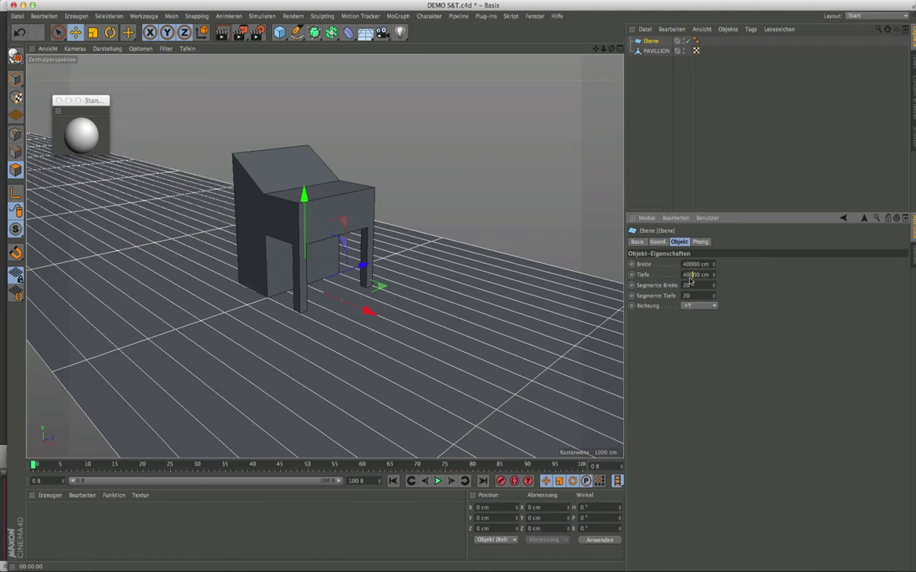
text(0)
key(Return)
Step: Reduce the plane to 1 × 1 segments and deselect it
click(689, 283)
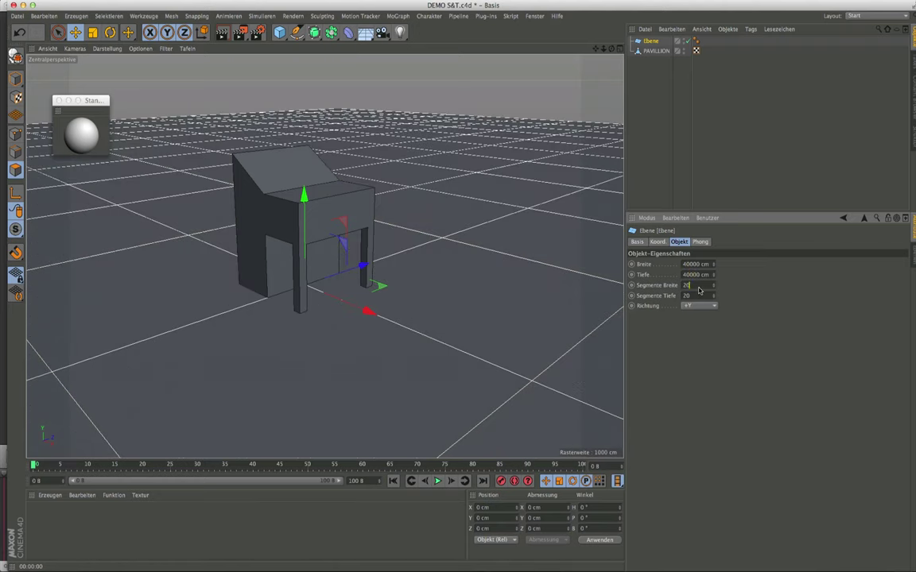
text(1)
key(Tab)
text(1)
key(Return)
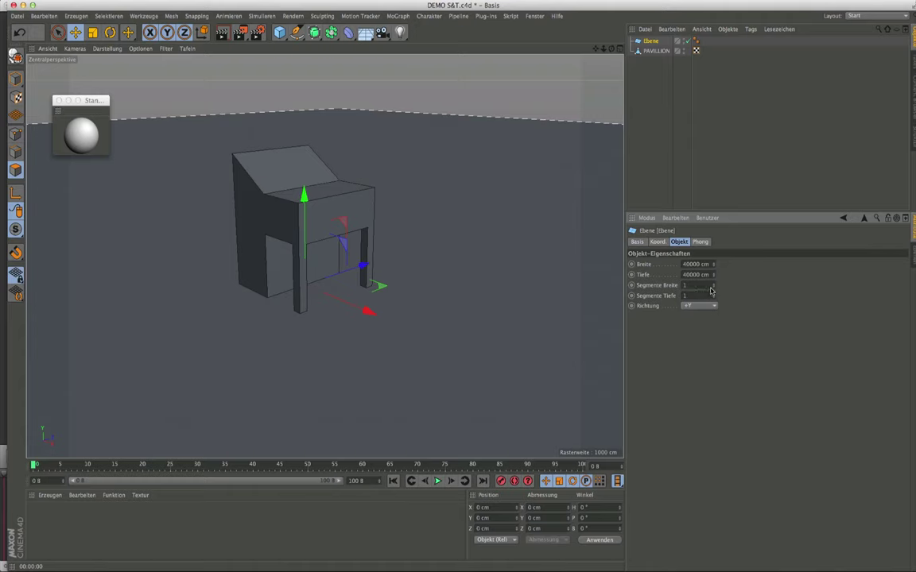
click(659, 170)
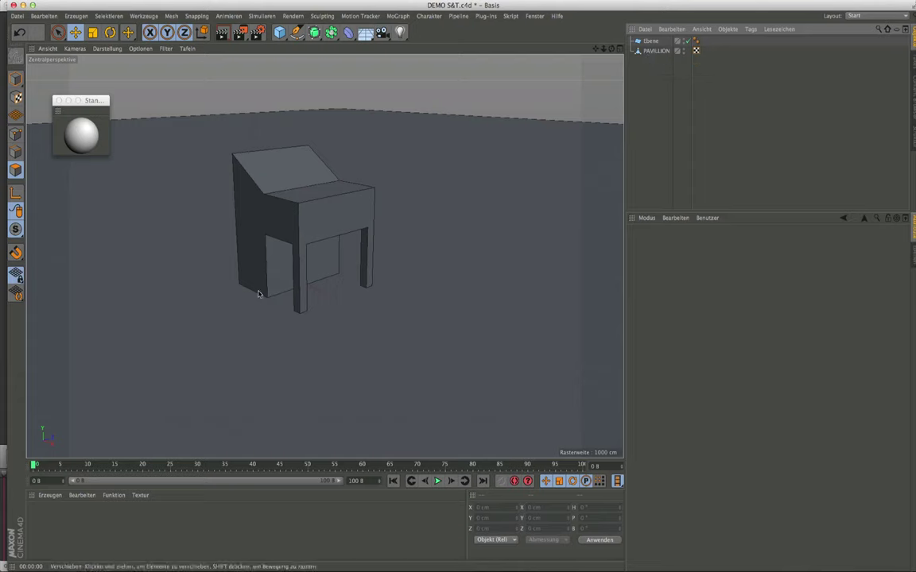
Step: Orbit around the pavilion and add a sun light to the scene
click(399, 35)
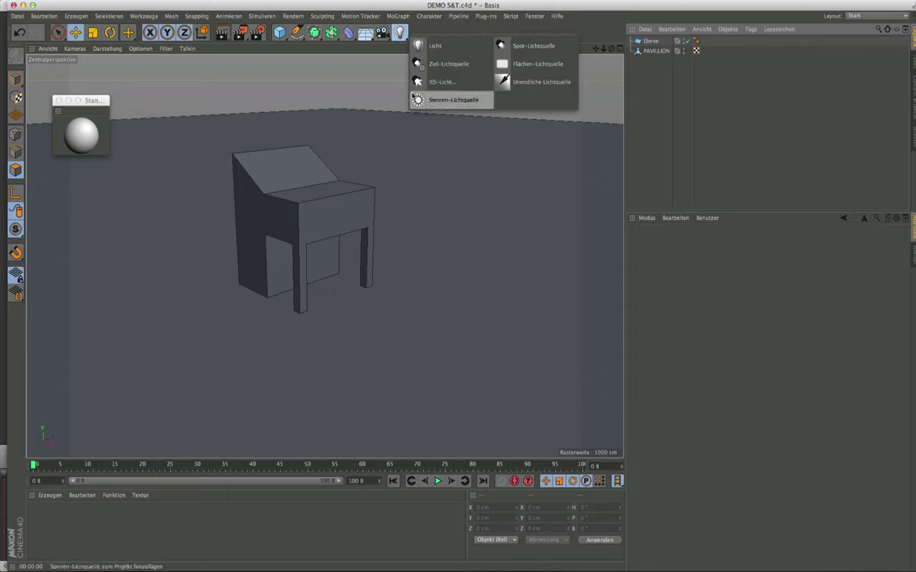
click(358, 179)
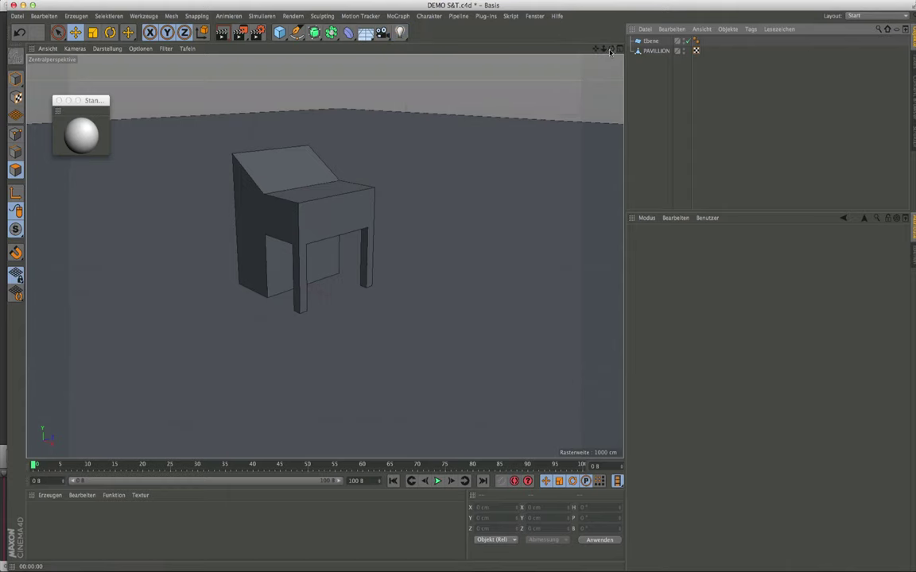
alt+drag(358, 179, 324, 256)
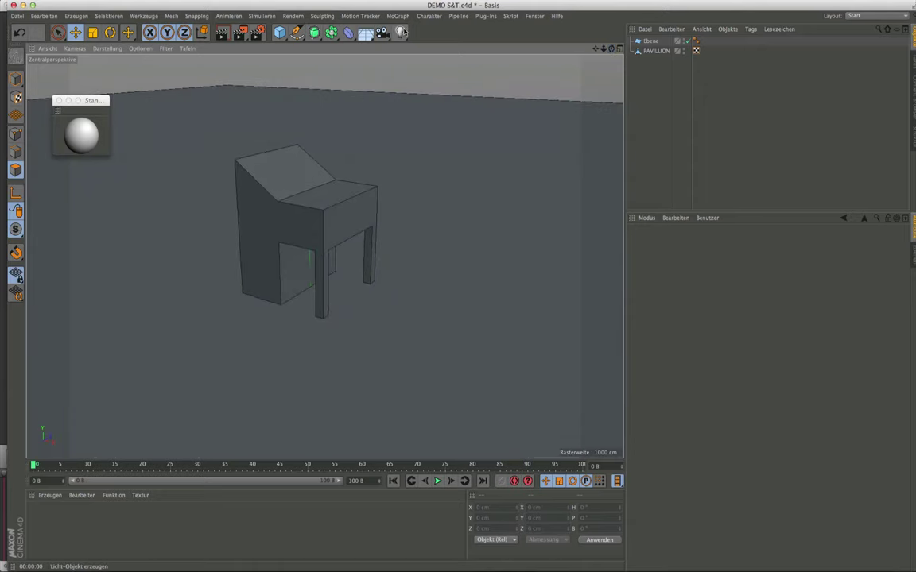
click(399, 32)
click(451, 108)
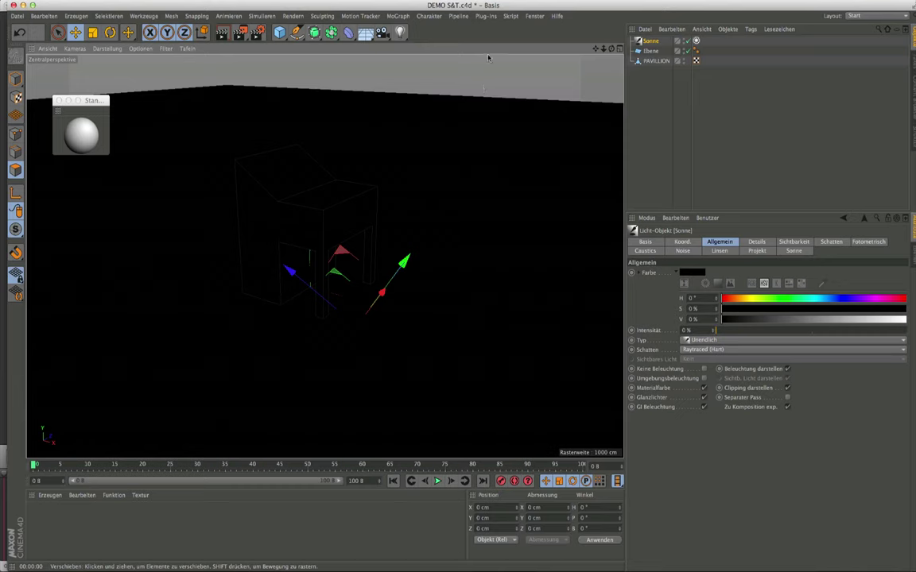
Step: Show the sun expression's time and location settings and render a test view
click(697, 41)
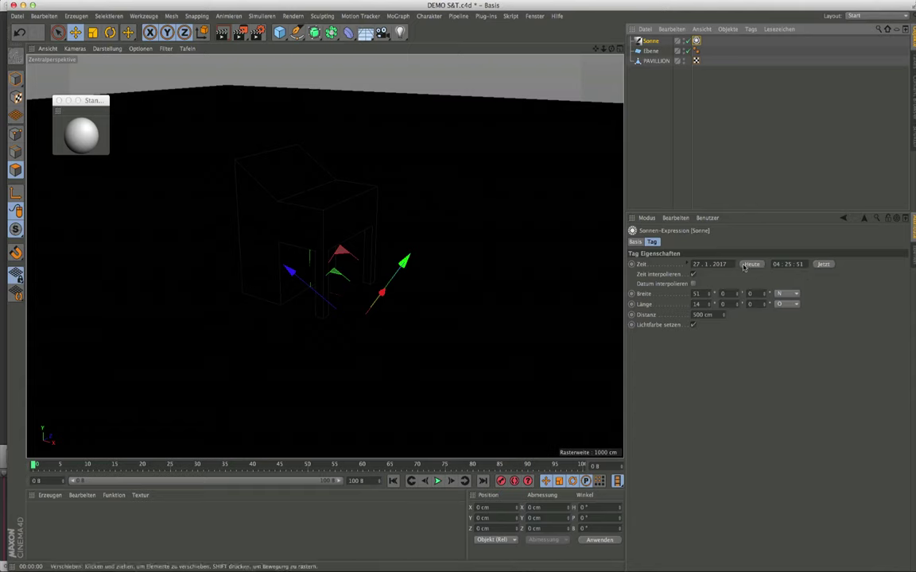
click(225, 36)
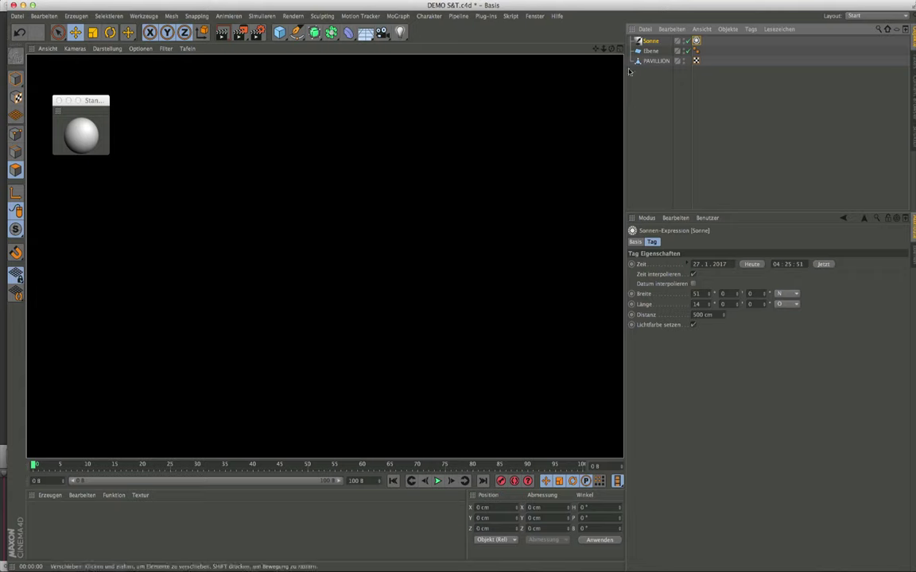
click(357, 274)
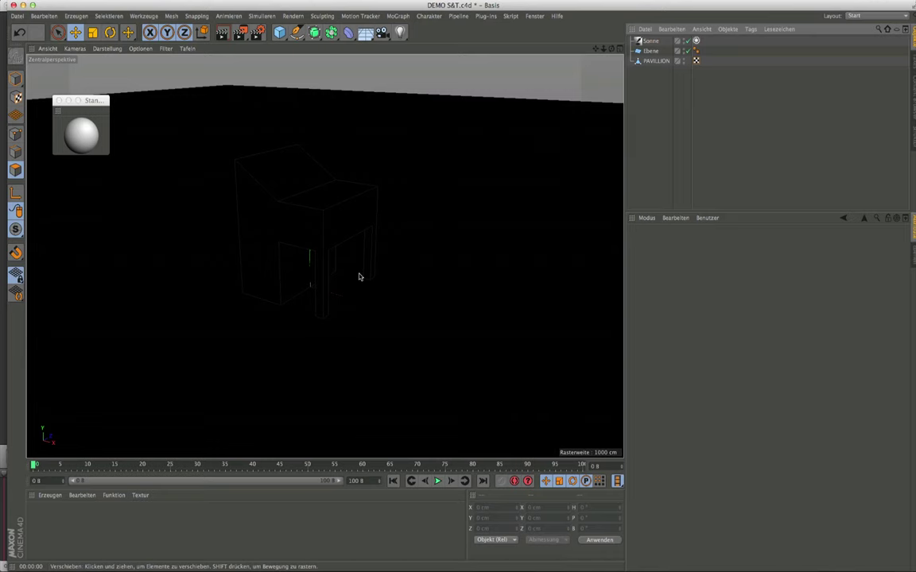
Step: Set the sun light's hour to 14
click(651, 41)
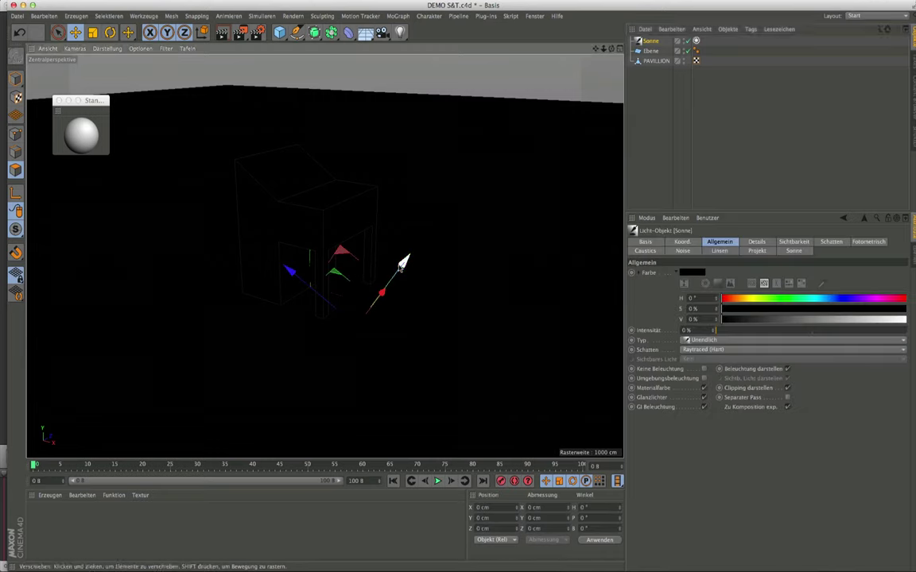
click(697, 41)
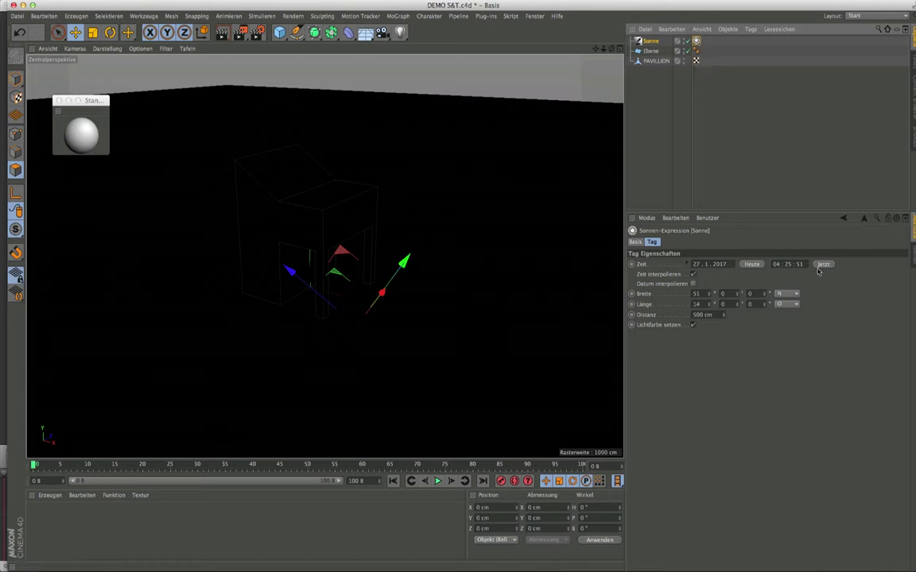
click(776, 265)
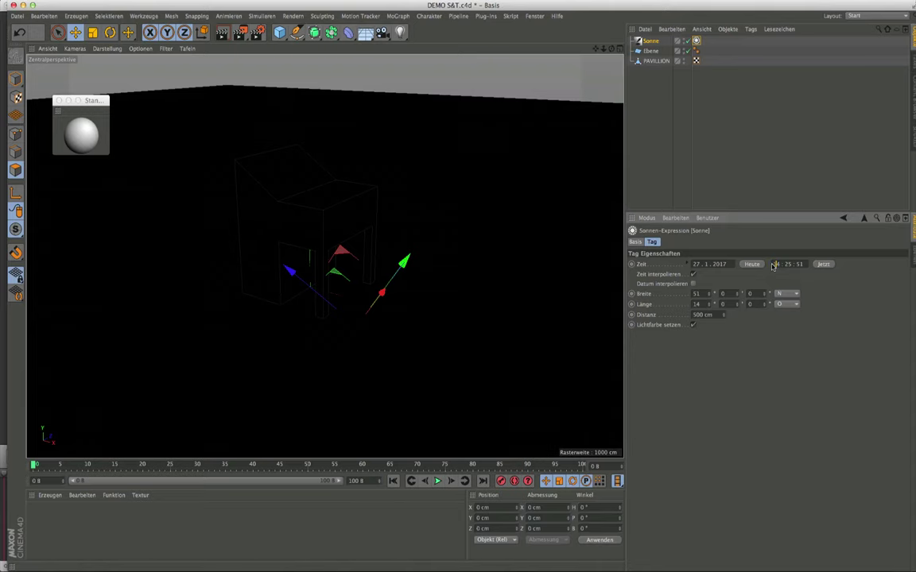
text(14)
key(Return)
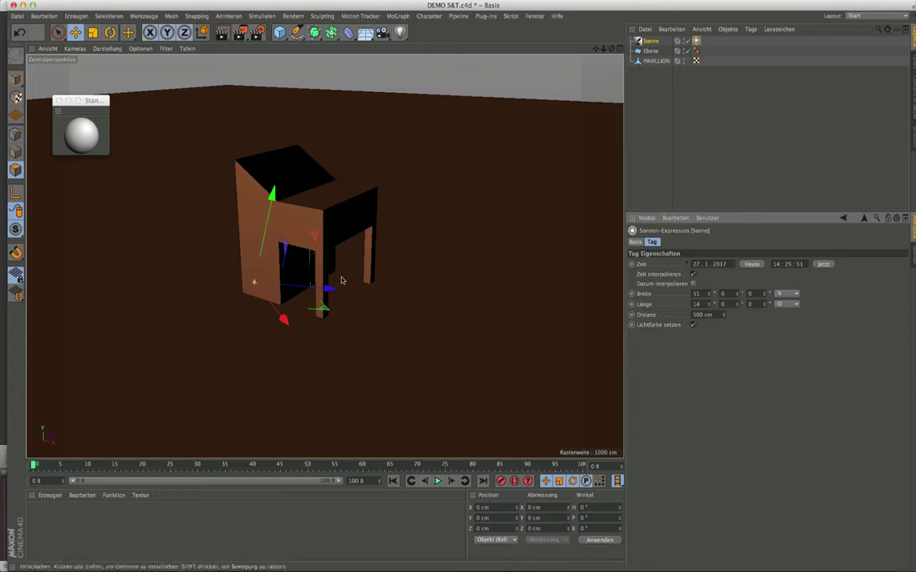
Step: Render the view to check the summer-date shadows, then add a physical sky
click(224, 35)
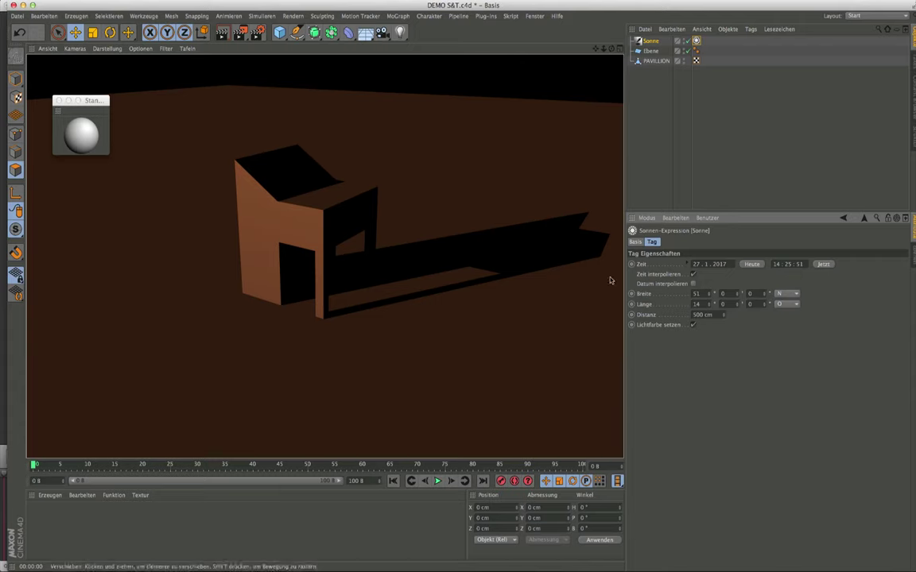
click(708, 266)
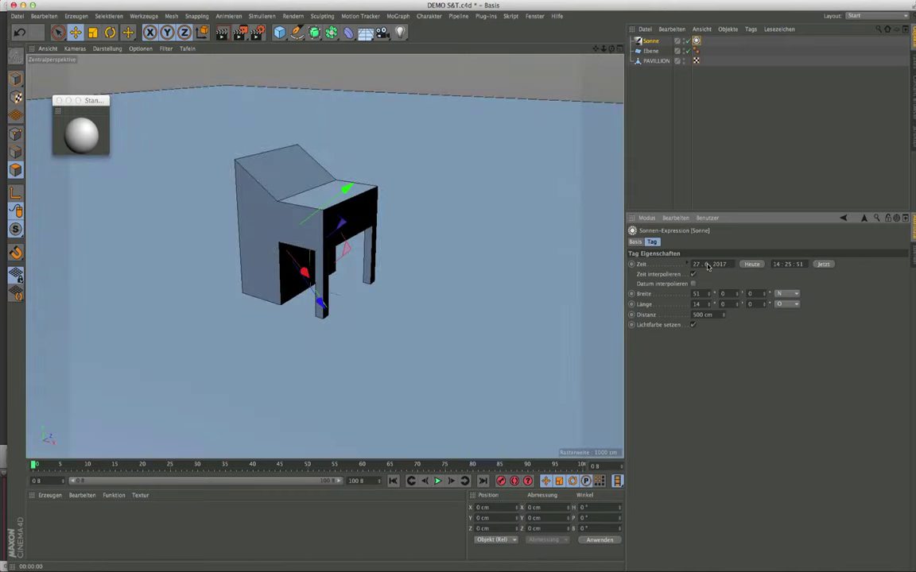
click(221, 36)
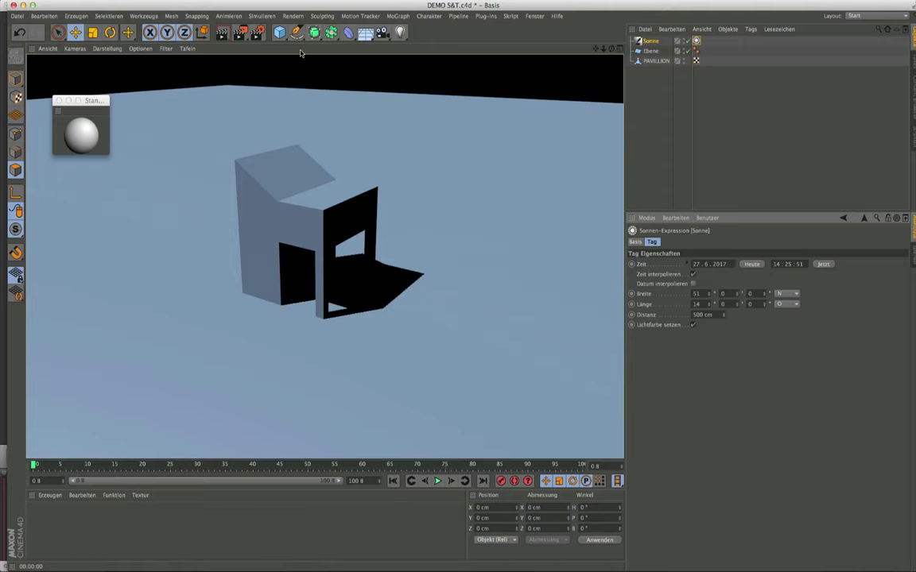
drag(365, 33, 485, 45)
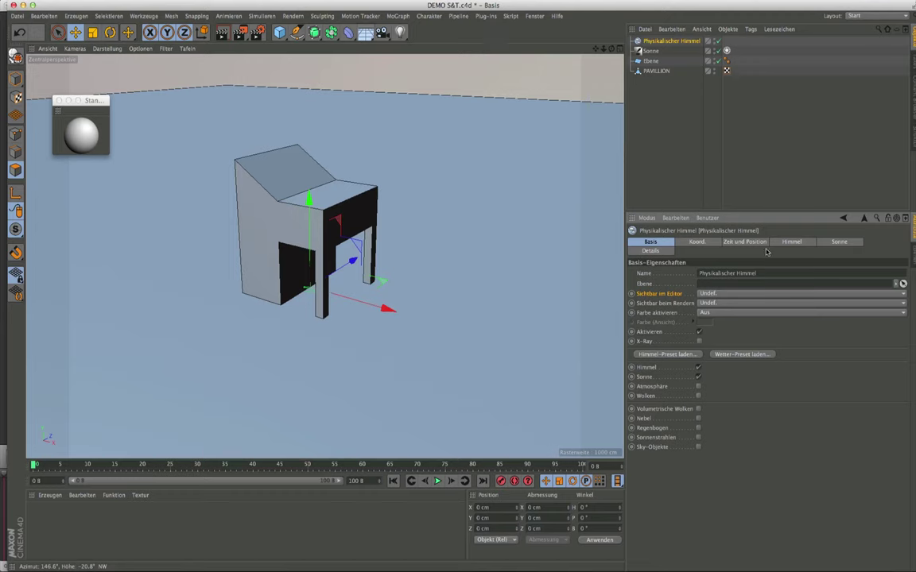
Step: Review the sky's Sonne and Zeit und Position settings and orbit down to ground level
click(838, 243)
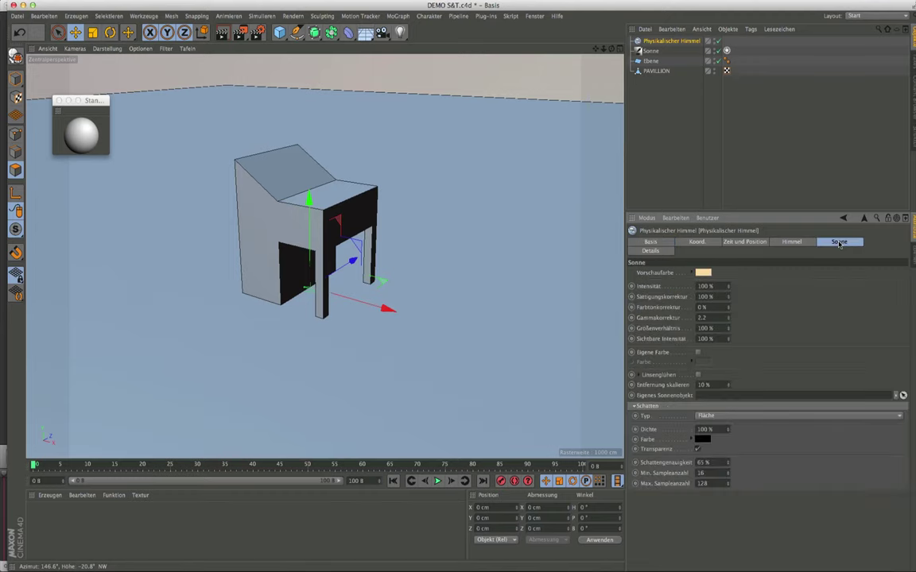
click(759, 244)
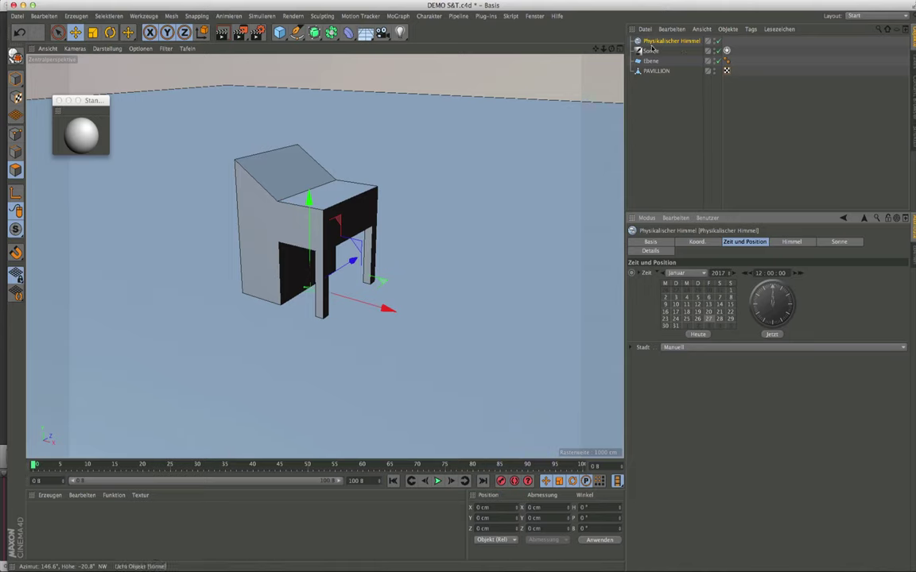
drag(612, 53, 594, 83)
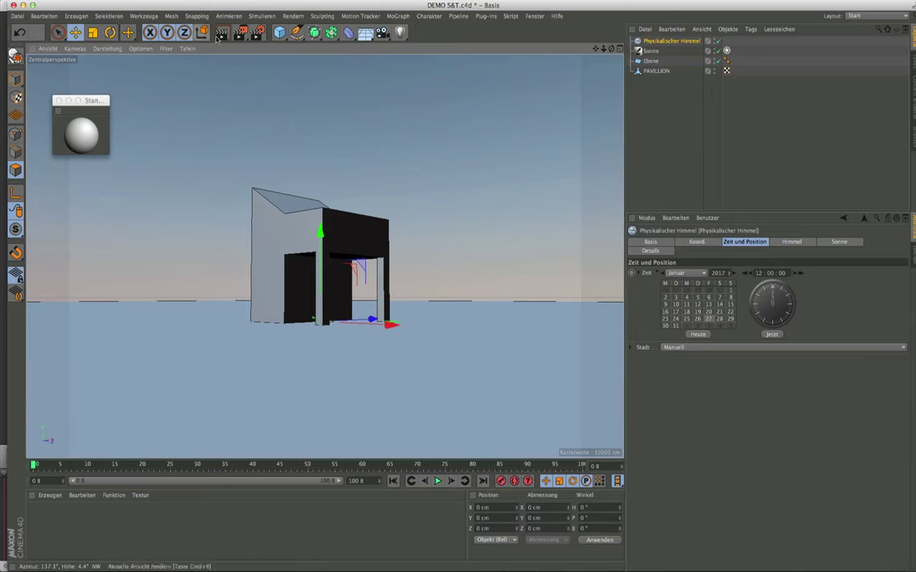
Step: Browse the environment and light lists, then select the sun light together with the sky
click(372, 40)
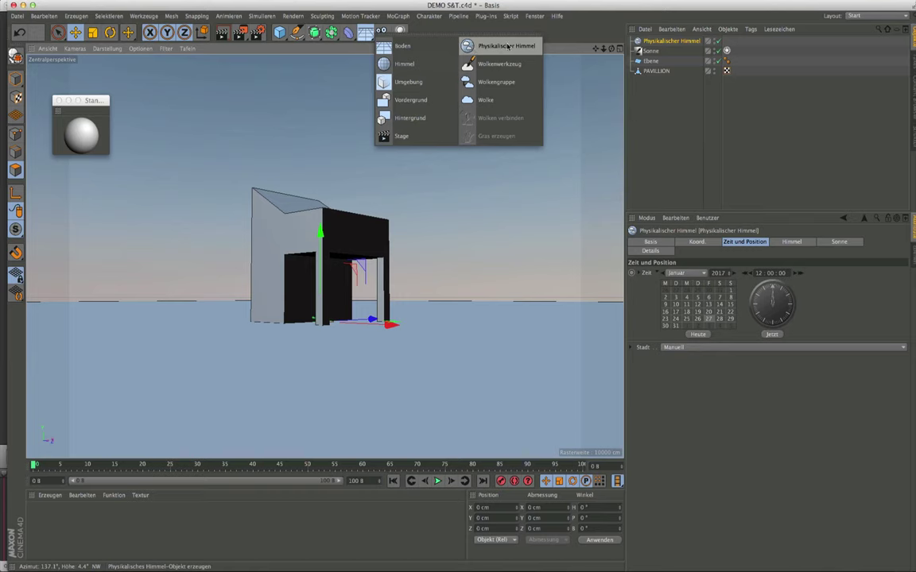
click(400, 35)
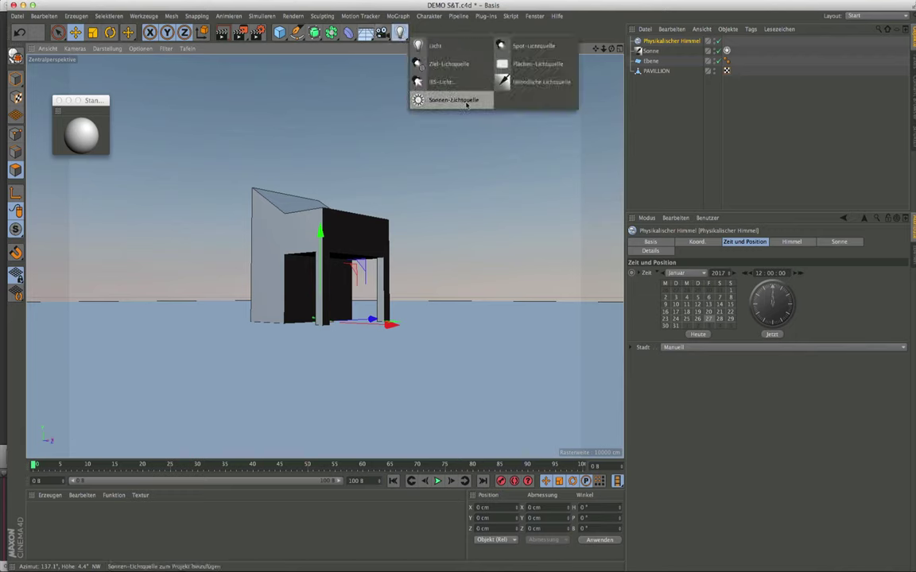
ctrl+click(645, 51)
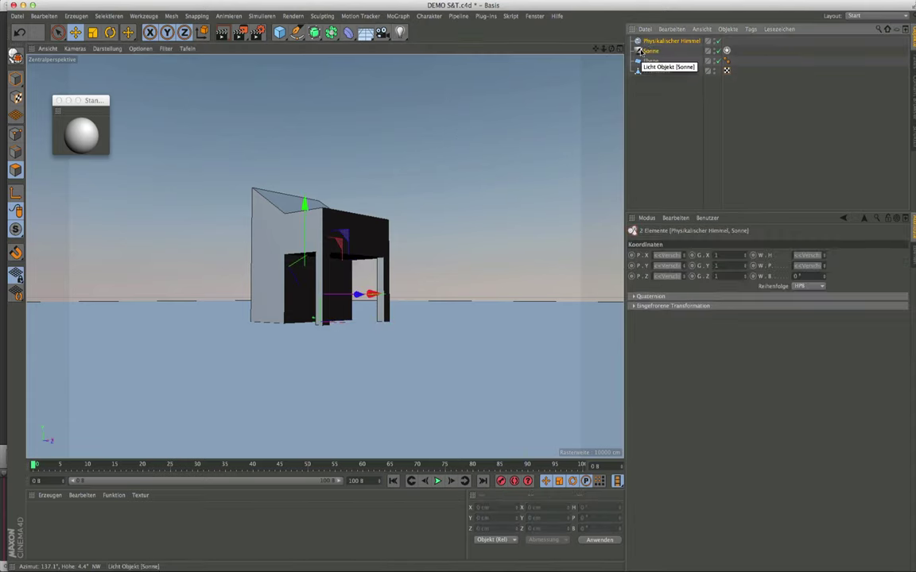
Step: Delete Physikalischer Himmel and Sonne, leaving only Ebene and PAVILLION
key(Delete)
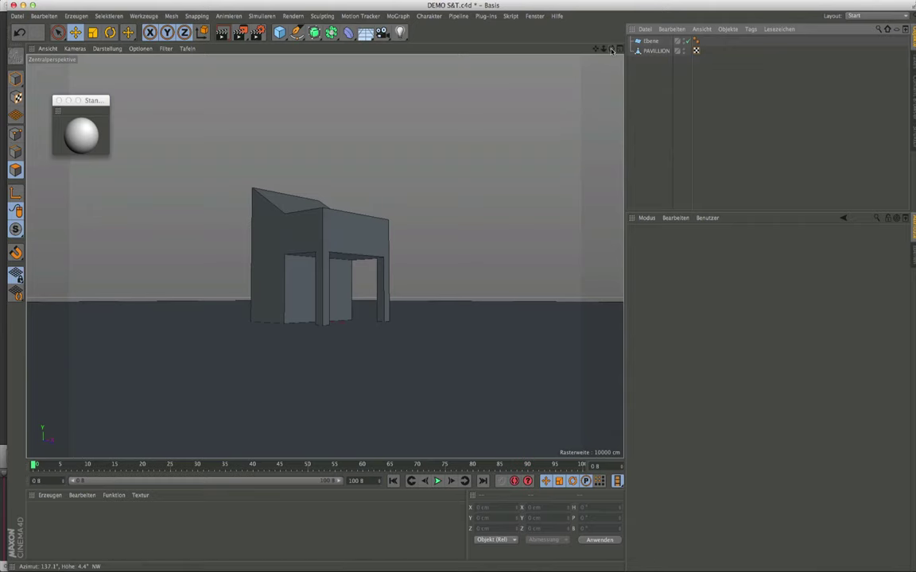
mouse_move(605, 58)
alt+mouse_down()
mouse_move(325, 256)
mouse_move(399, 169)
alt+mouse_up()
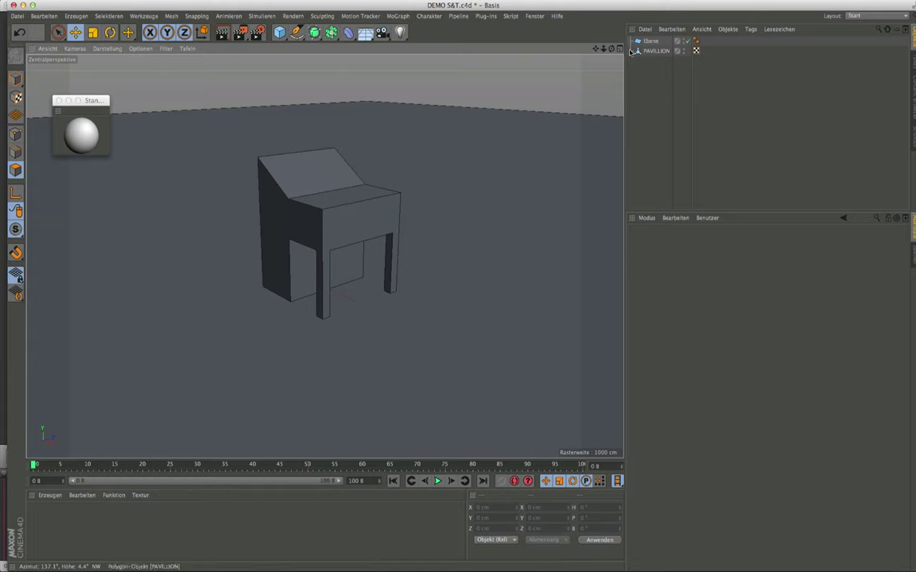
click(398, 35)
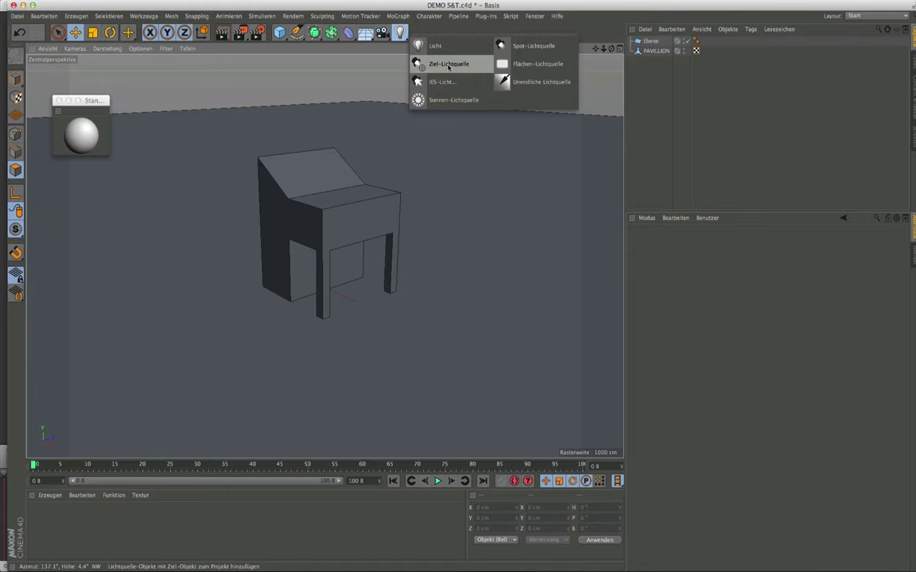
Step: Add a target spotlight, raise it up-left above the pavilion, and switch to four viewports
click(449, 67)
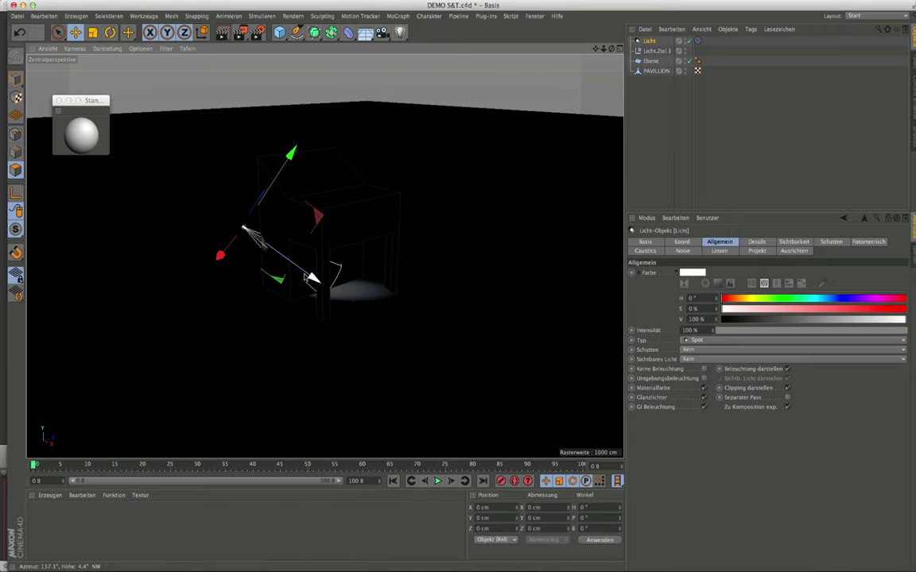
drag(314, 279, 201, 199)
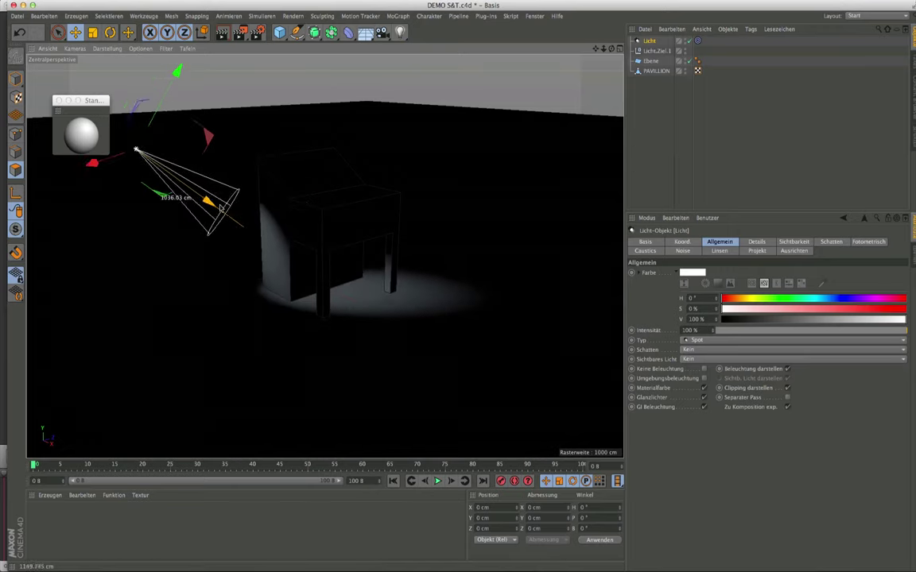
scroll(270, 256, down, 2)
scroll(270, 256, down, 3)
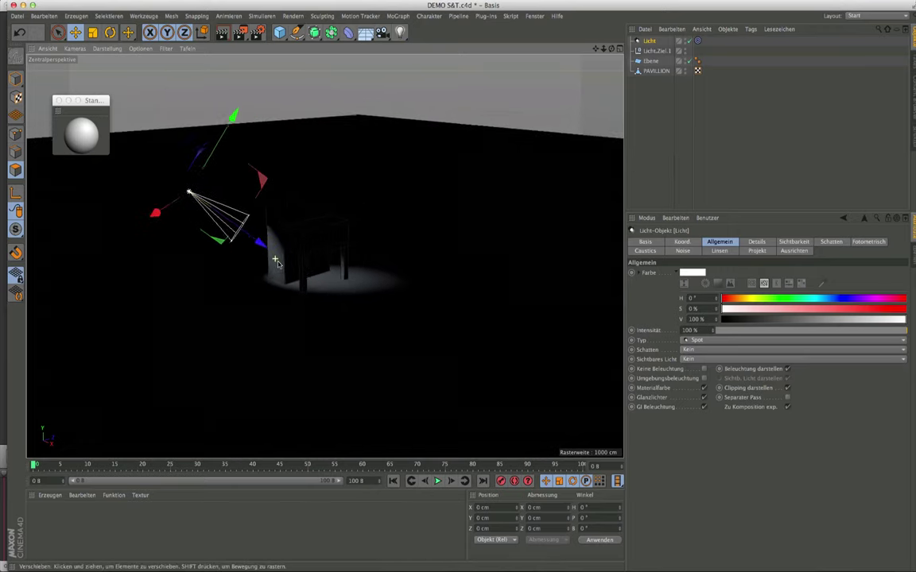
drag(243, 228, 187, 184)
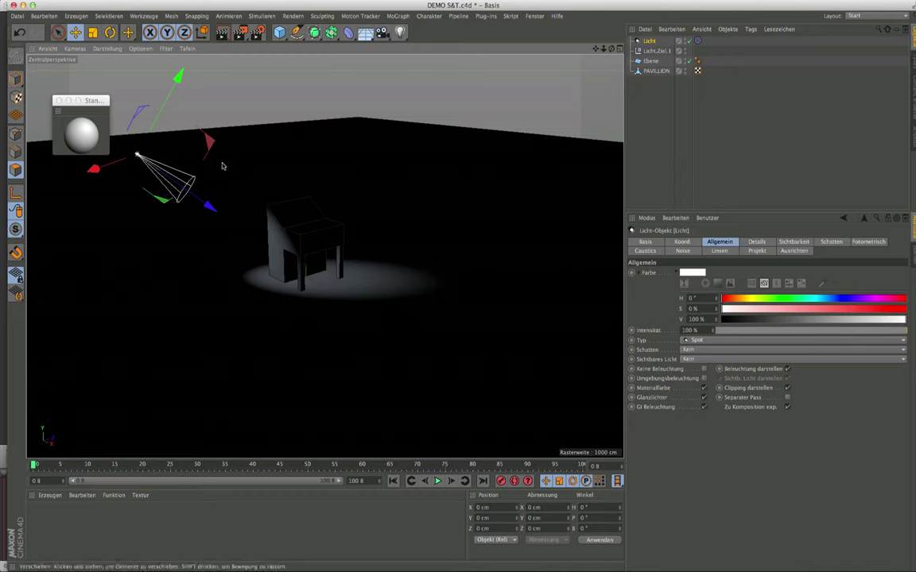
mouse_move(195, 151)
mouse_down()
mouse_move(421, 126)
mouse_move(536, 198)
mouse_move(544, 255)
mouse_move(395, 96)
mouse_move(211, 216)
mouse_move(230, 205)
mouse_move(226, 213)
mouse_move(224, 180)
mouse_up()
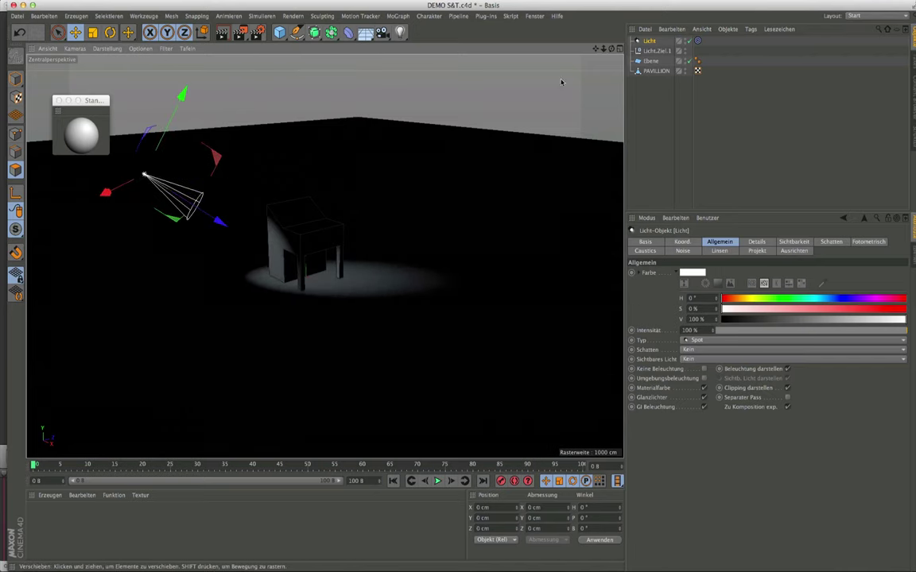
click(619, 50)
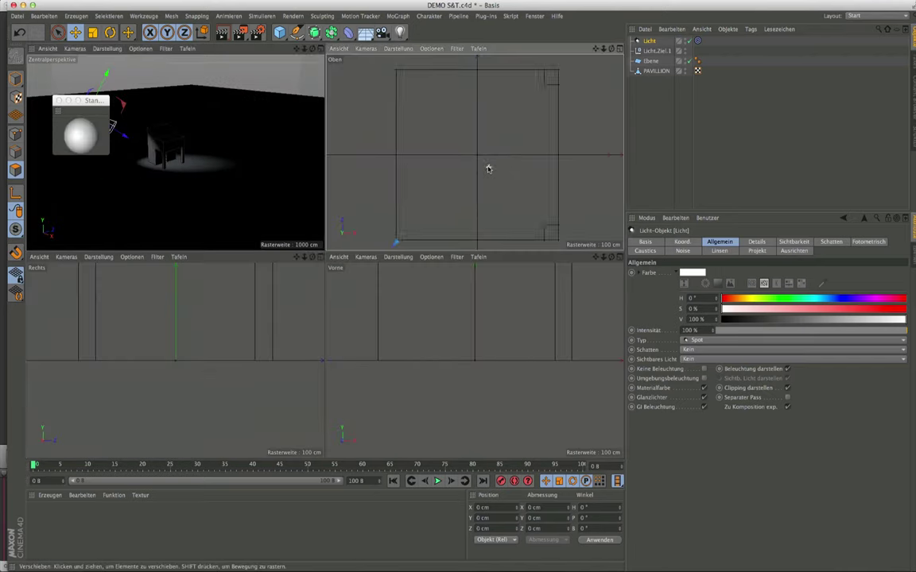
Step: Place the spotlight at the pavilion's upper right in the Top view and enlarge the perspective pane
mouse_move(488, 169)
mouse_down()
mouse_move(585, 170)
mouse_move(91, 95)
mouse_move(620, 189)
mouse_move(556, 179)
mouse_move(453, 235)
mouse_move(401, 139)
mouse_move(434, 92)
mouse_move(381, 103)
mouse_up()
mouse_move(334, 155)
mouse_down()
mouse_move(415, 132)
mouse_move(574, 126)
mouse_move(584, 137)
mouse_move(562, 109)
mouse_move(566, 119)
mouse_up()
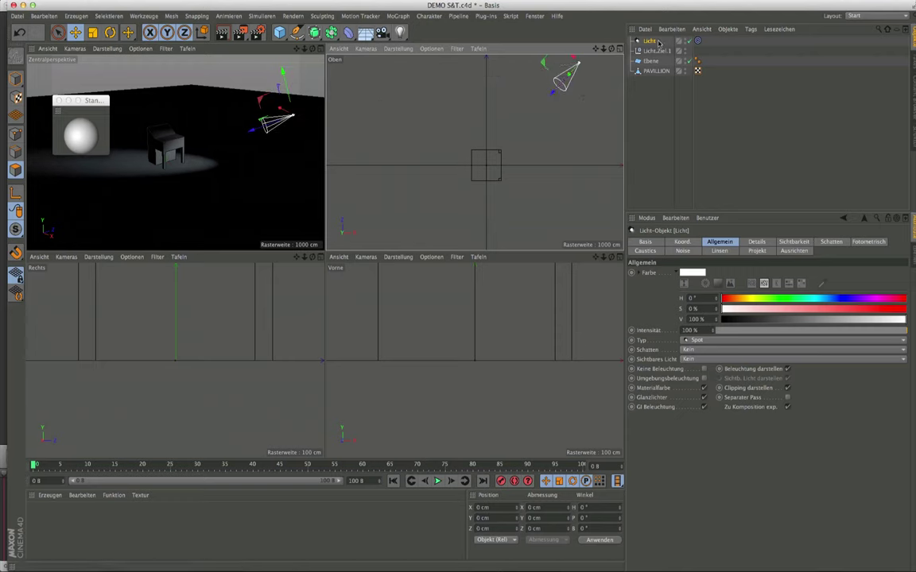
click(58, 100)
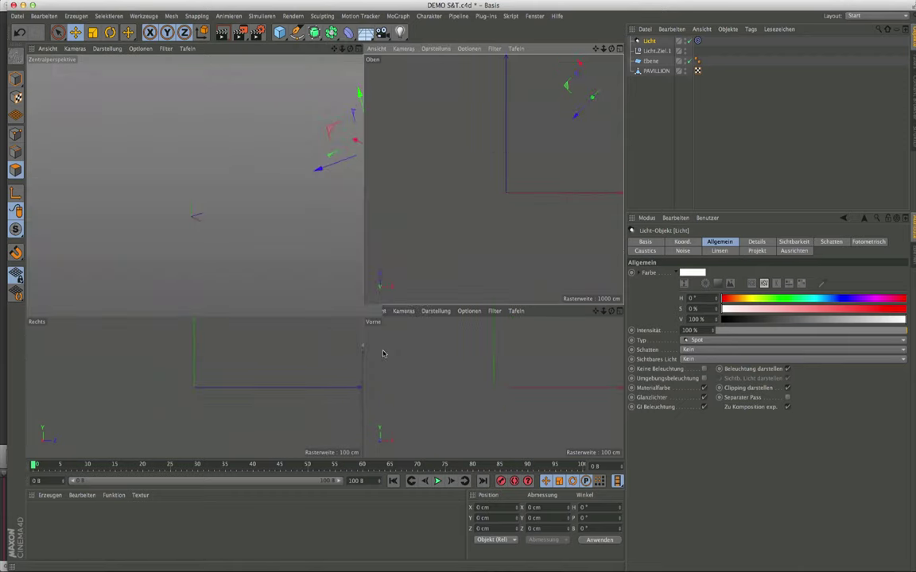
drag(326, 253, 368, 341)
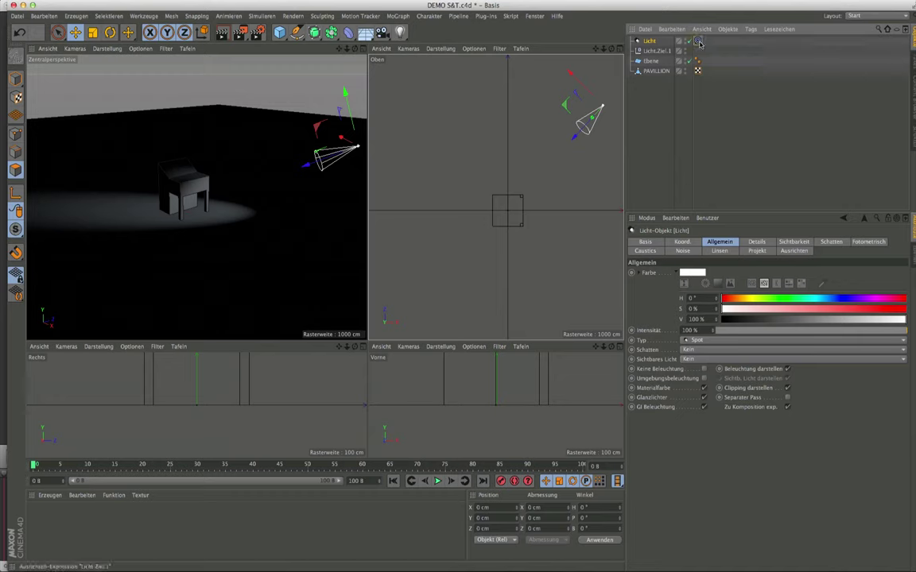
Step: Select the target null Licht.Ziel.1 and shift it along X
click(697, 41)
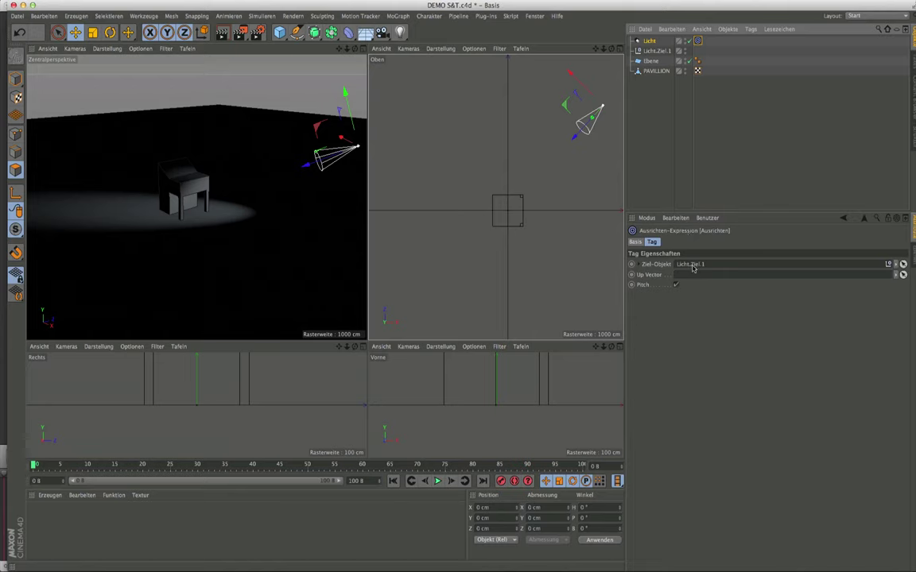
click(646, 51)
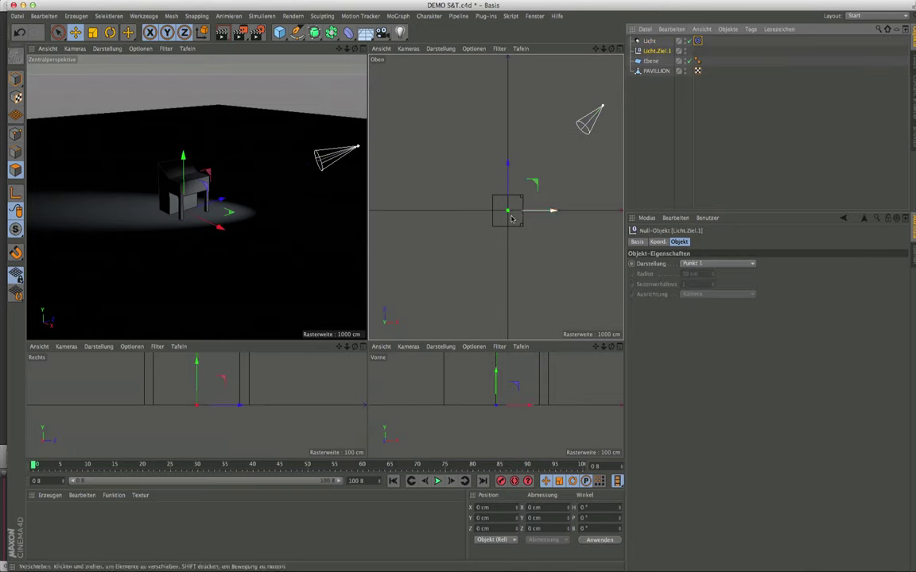
mouse_move(552, 211)
mouse_down()
mouse_move(564, 222)
mouse_move(533, 212)
mouse_move(554, 217)
mouse_up()
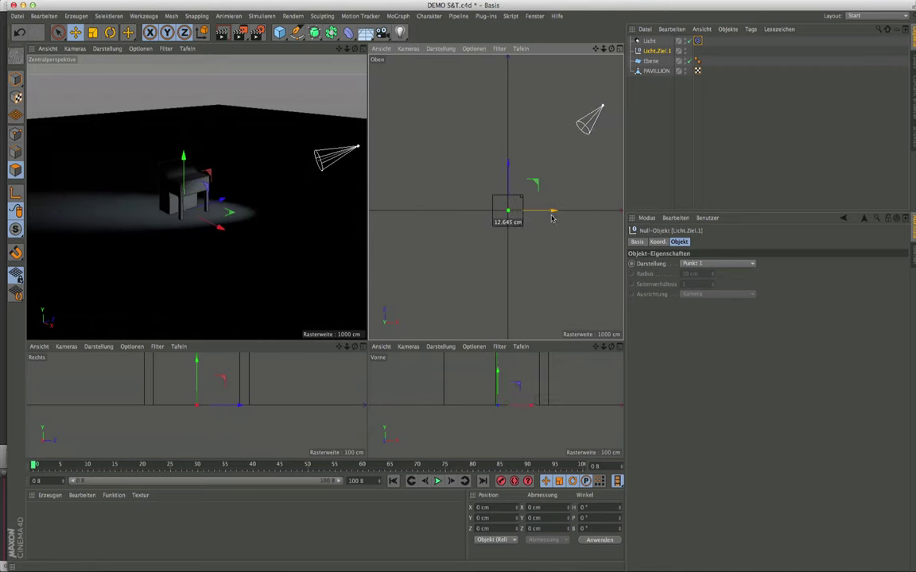
mouse_move(554, 217)
mouse_down()
mouse_move(613, 210)
mouse_move(555, 224)
mouse_move(508, 211)
mouse_up()
click(649, 42)
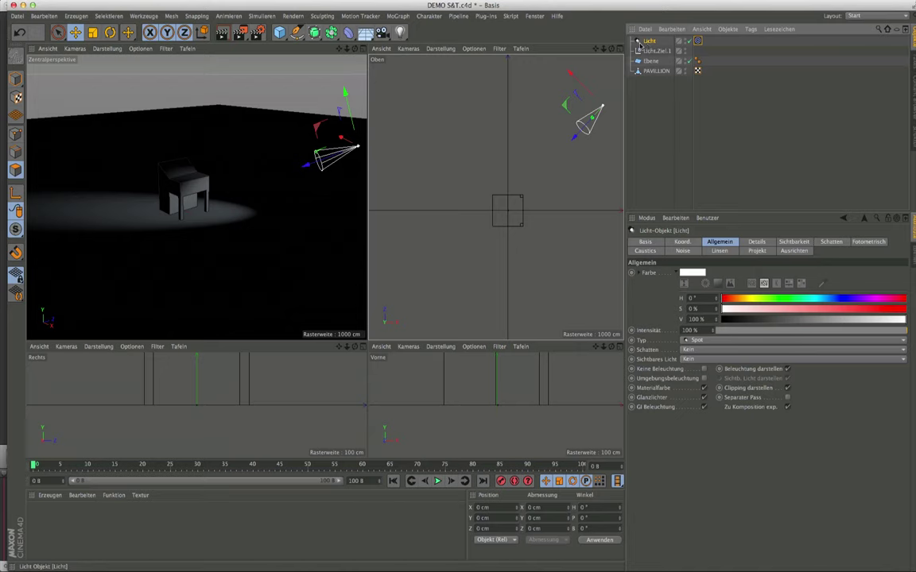
Step: Make Licht an Unendlich light with Fläche shadows and drag it along Z
click(700, 341)
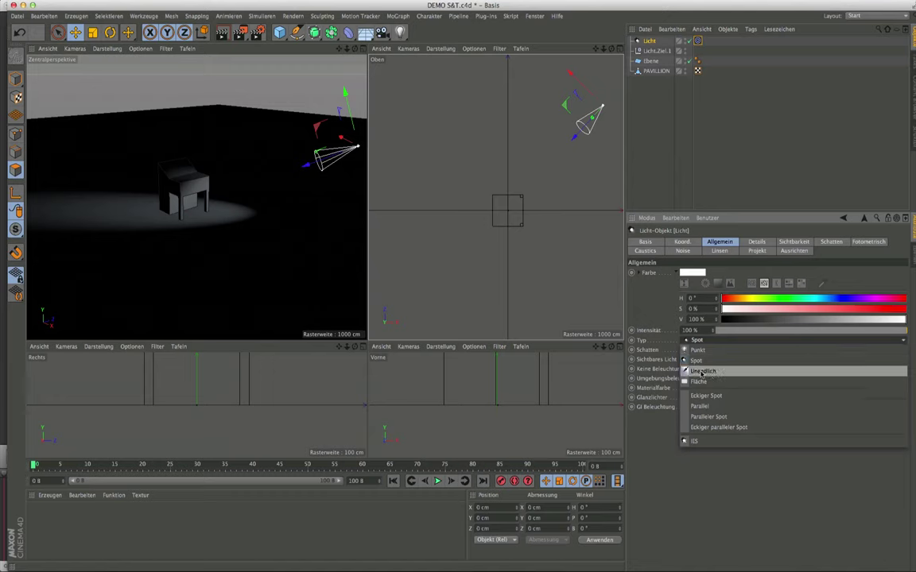
click(702, 373)
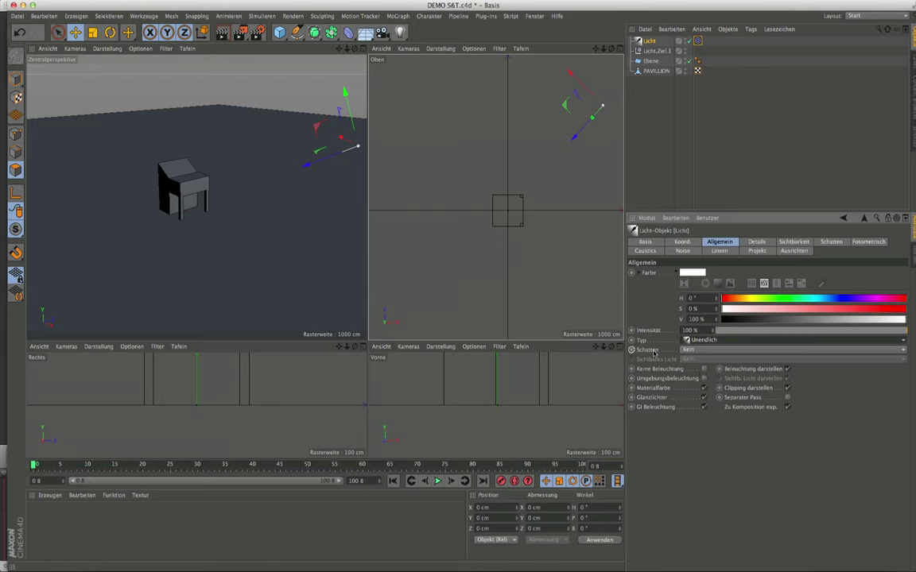
click(705, 351)
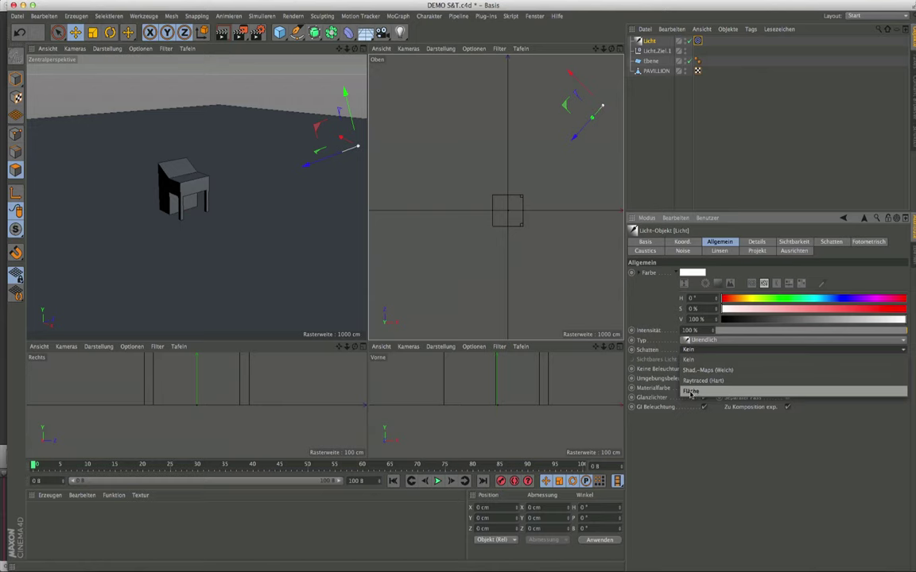
click(693, 393)
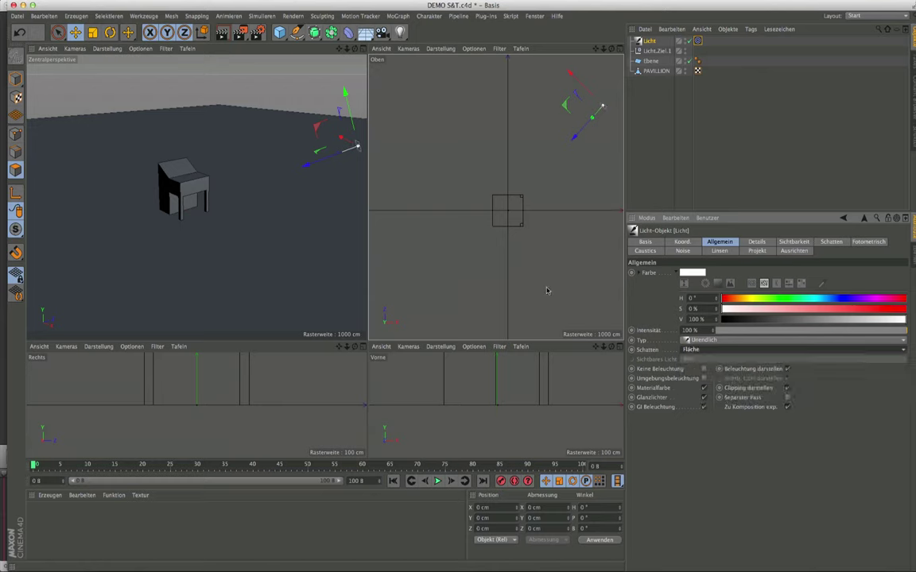
drag(307, 166, 241, 188)
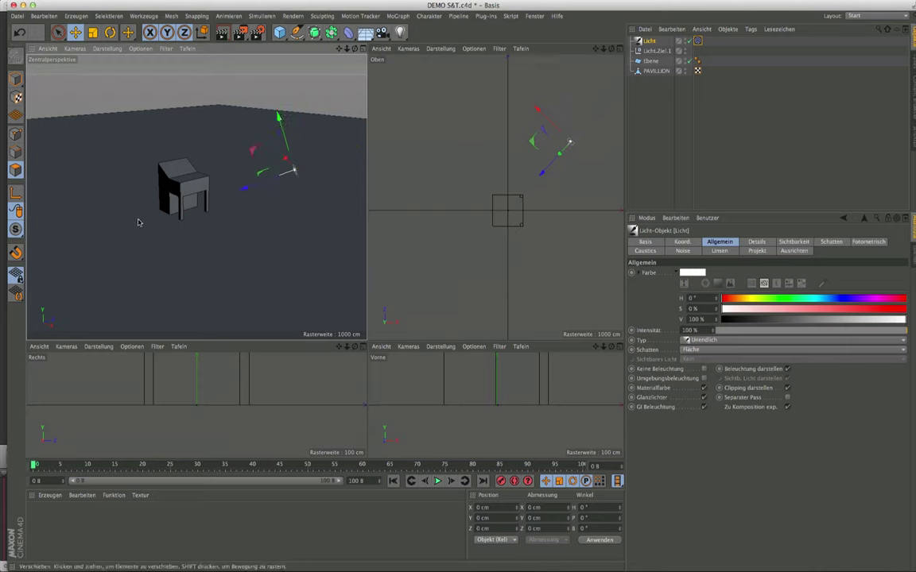
scroll(144, 195, up, 2)
scroll(160, 216, up, 2)
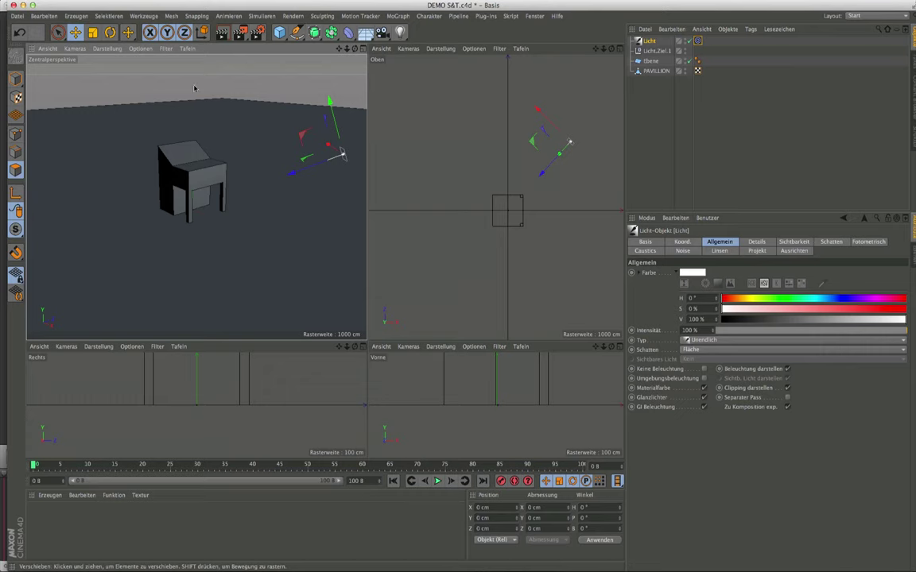
Step: Render a check, maximise the perspective view, and enable Optionen > Schatten
click(223, 35)
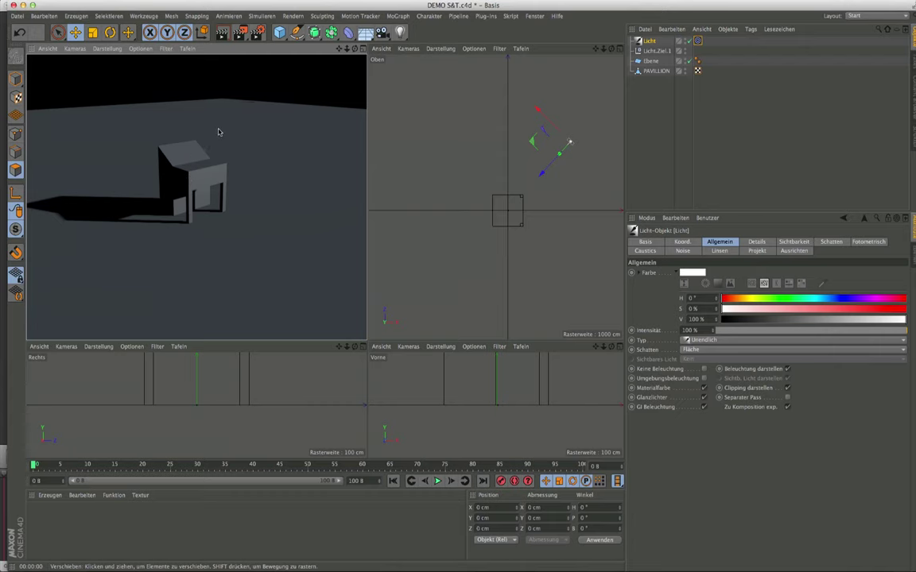
click(362, 49)
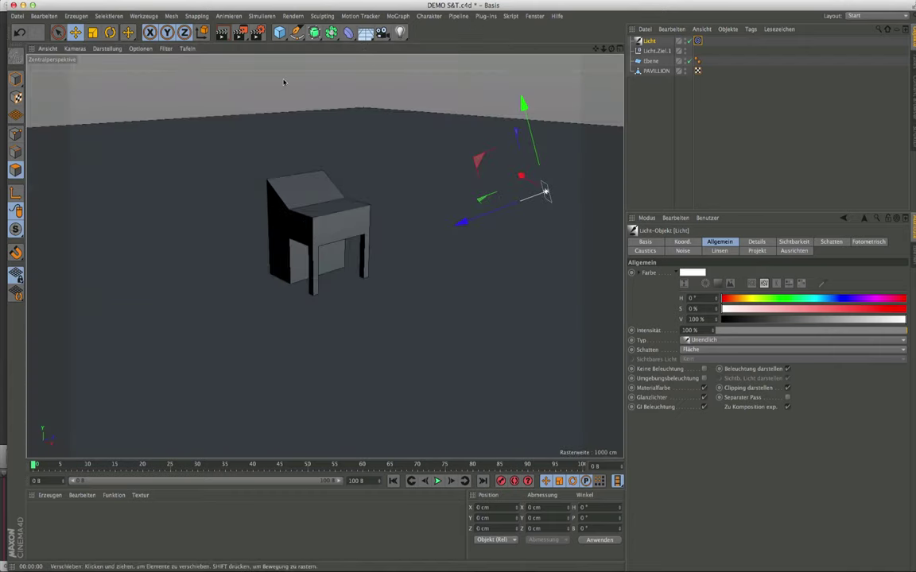
click(112, 49)
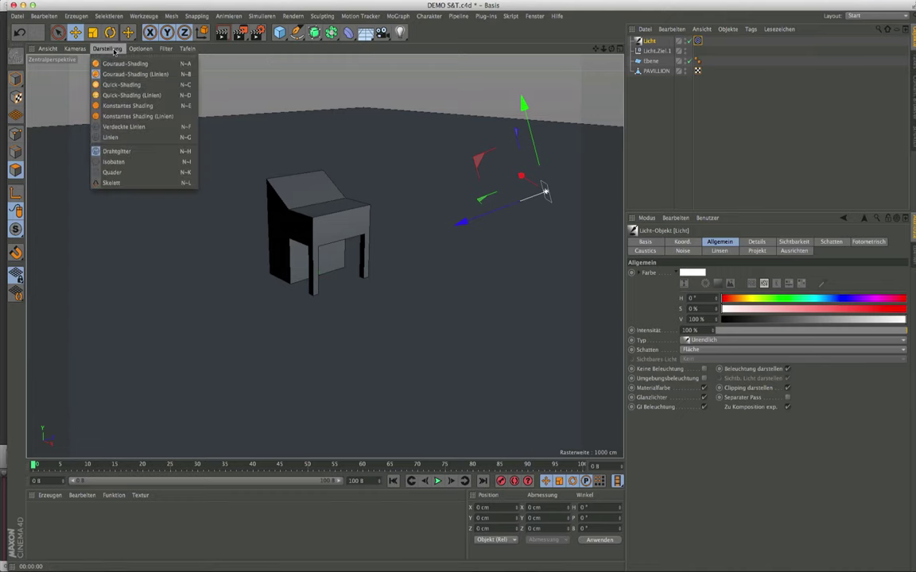
click(141, 50)
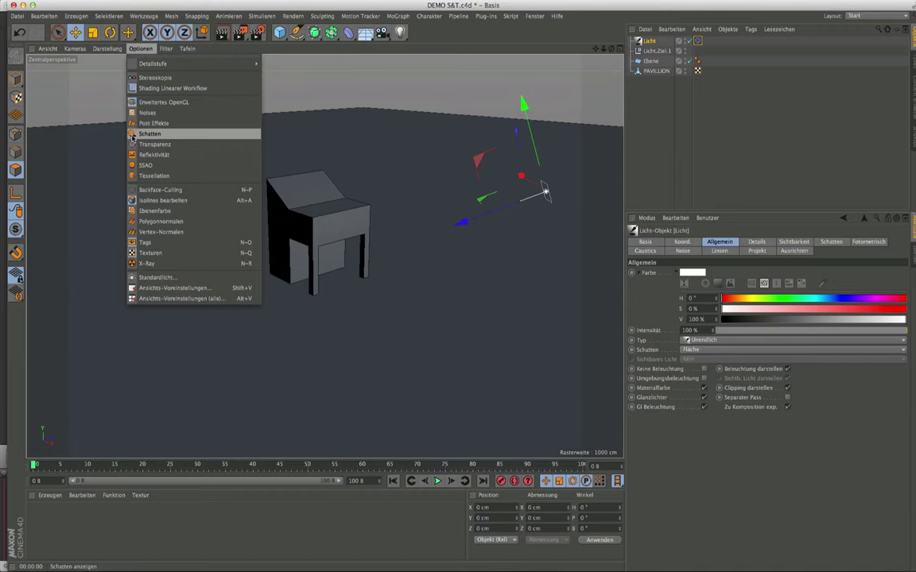
click(149, 134)
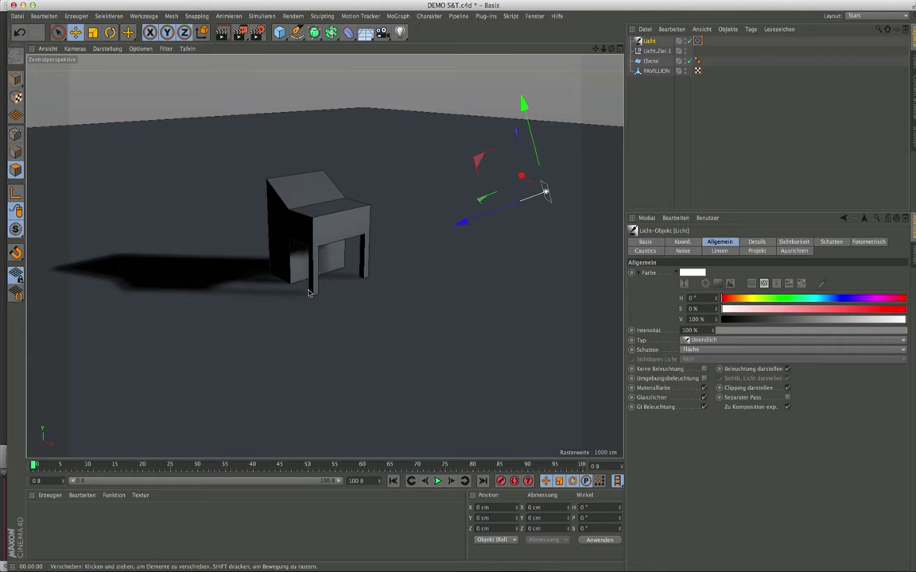
Step: Move the light so the pavilion's shadow stretches long and left, and preview it in the Picture Viewer
mouse_move(529, 178)
mouse_down()
mouse_move(490, 277)
mouse_move(411, 332)
mouse_move(408, 351)
mouse_up()
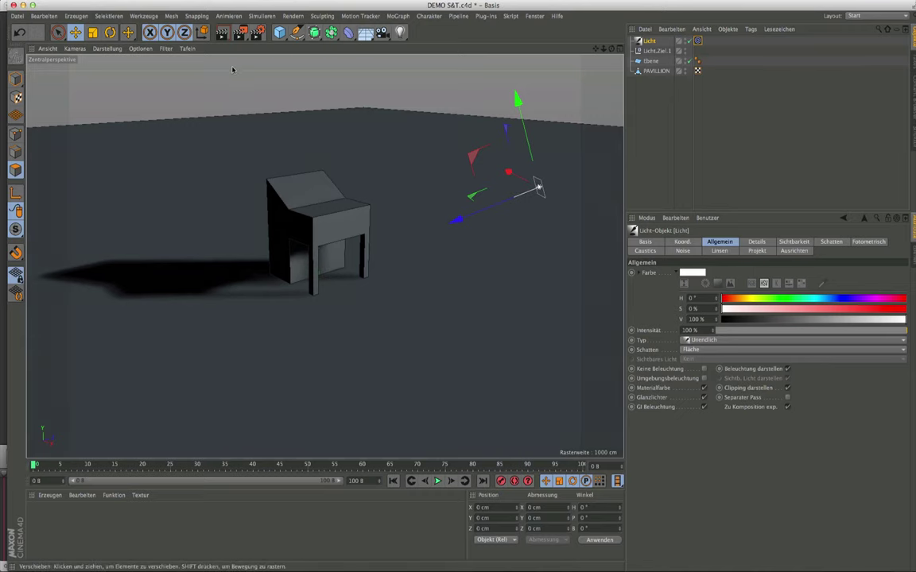
click(240, 32)
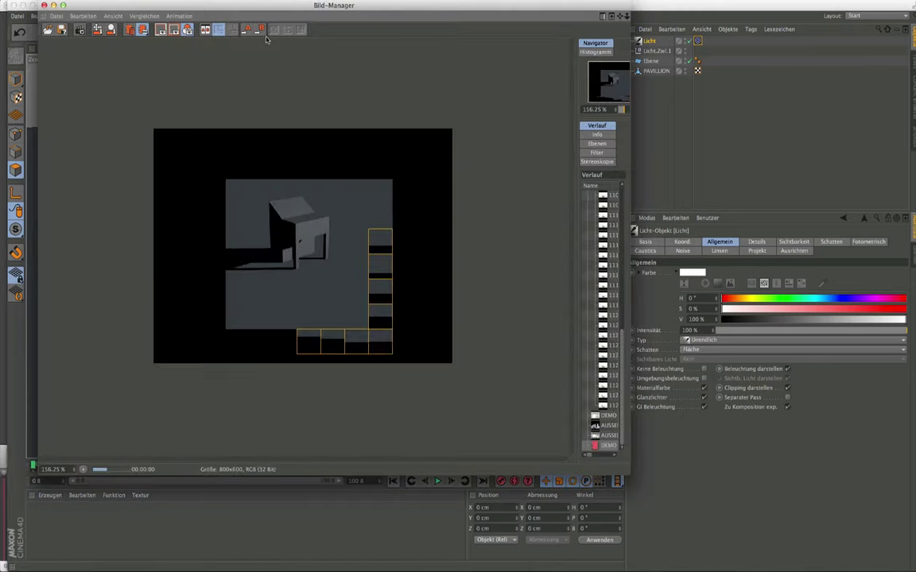
scroll(276, 272, up, 1)
scroll(277, 277, up, 5)
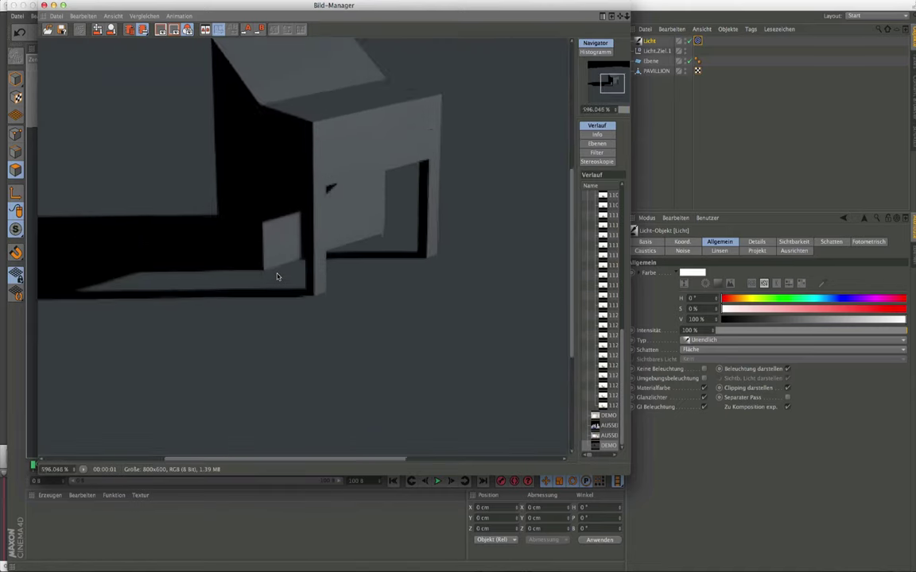
scroll(278, 277, up, 1)
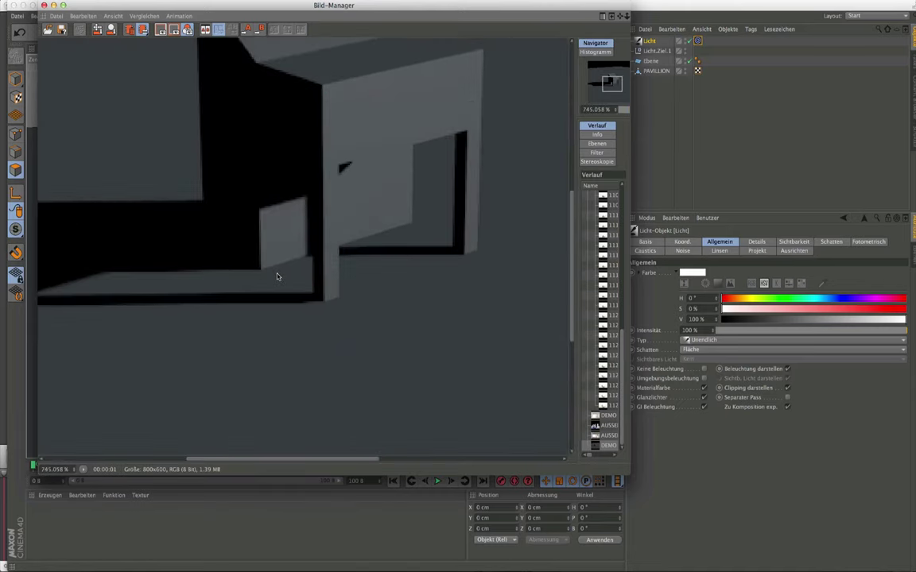
click(43, 5)
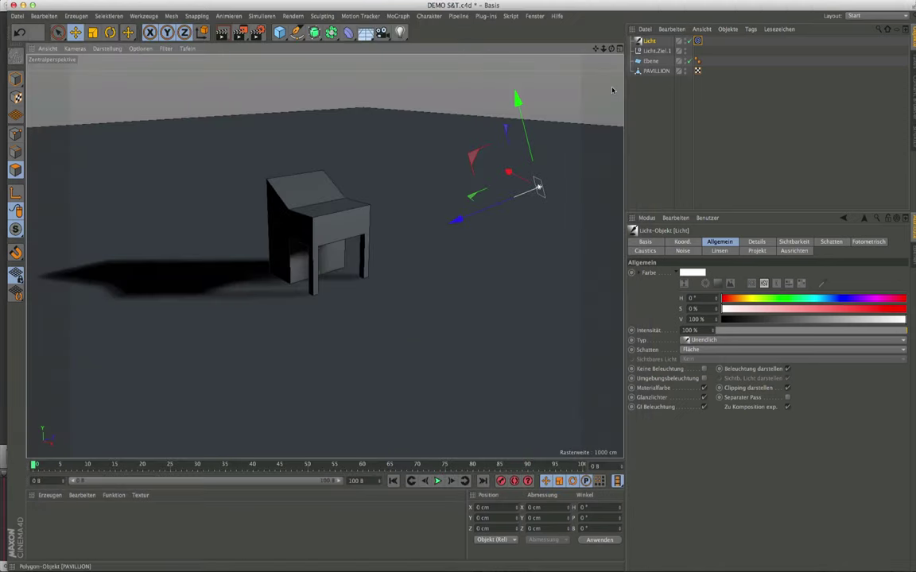
Step: Orbit closer around the pavilion and render to inspect its long soft-edged shadow
scroll(287, 289, up, 3)
scroll(285, 291, up, 3)
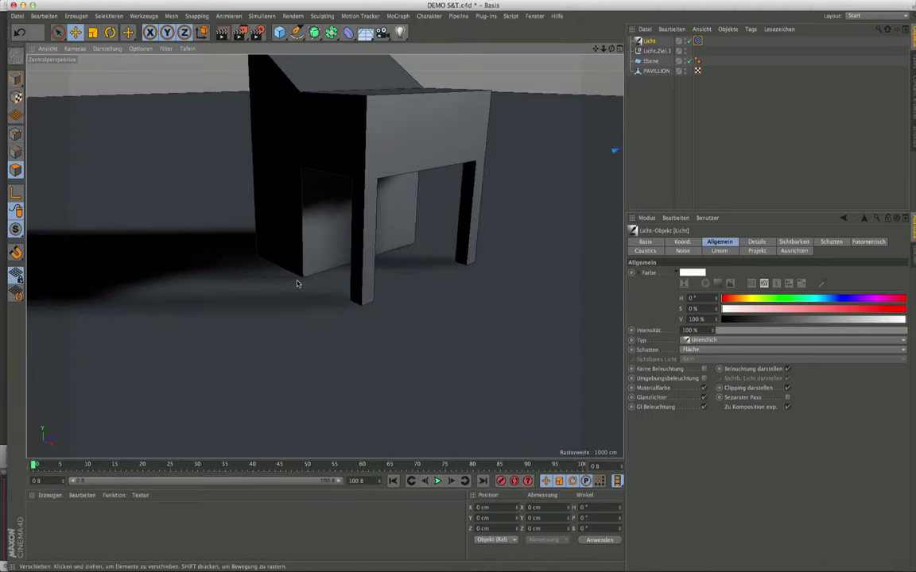
mouse_move(298, 284)
alt+mouse_down()
mouse_move(286, 253)
mouse_move(317, 326)
alt+mouse_up()
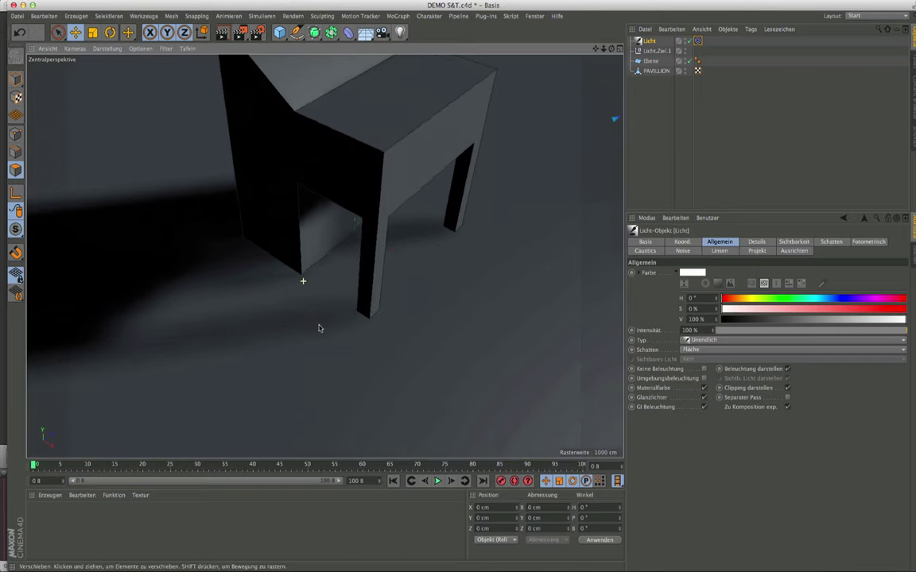
alt+drag(281, 287, 368, 275)
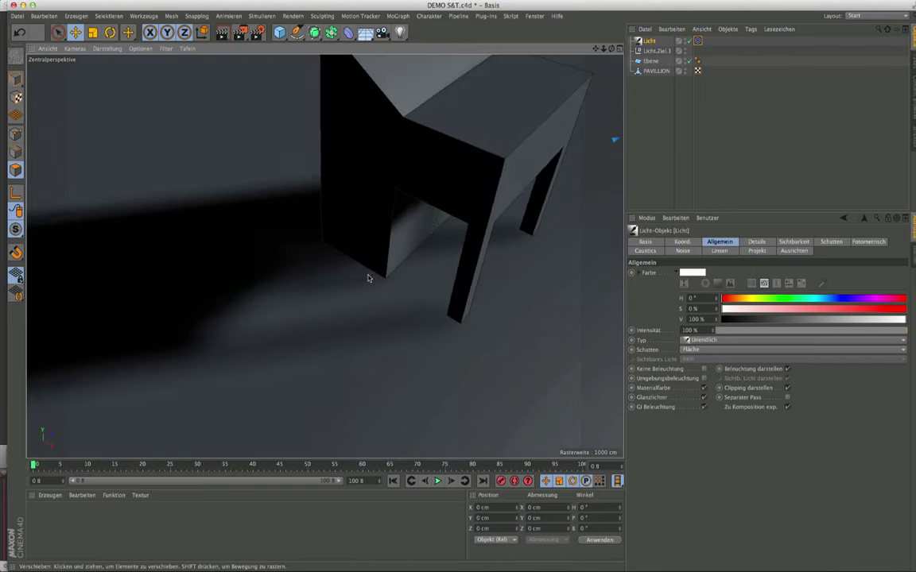
click(223, 34)
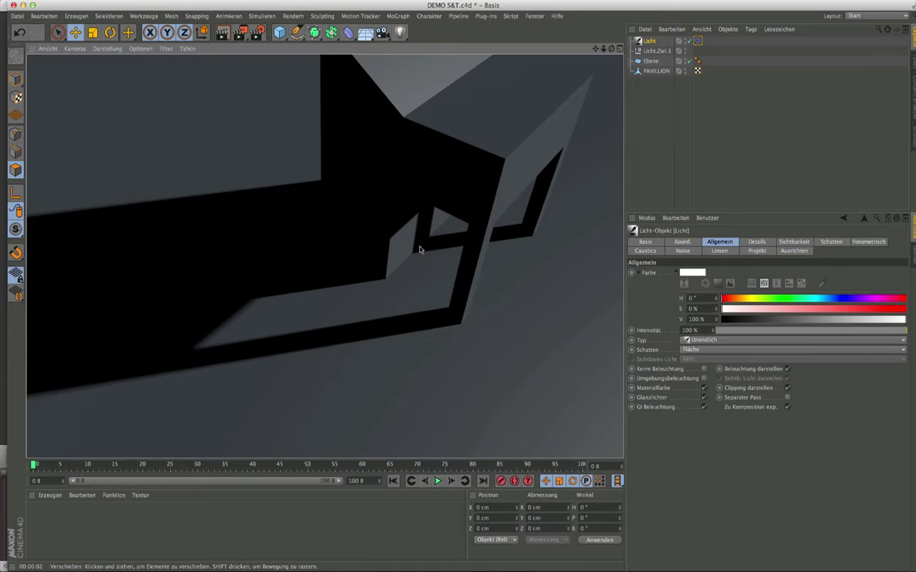
click(324, 256)
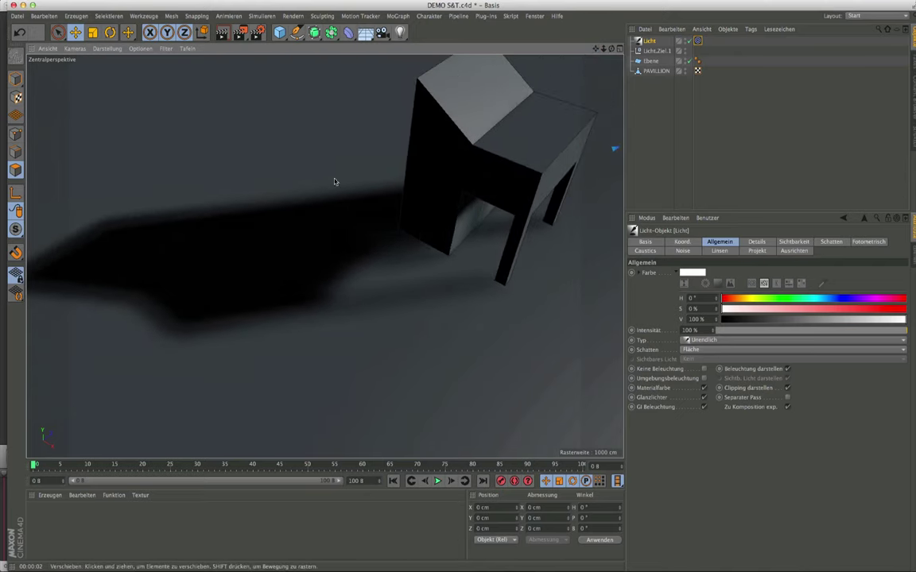
click(225, 39)
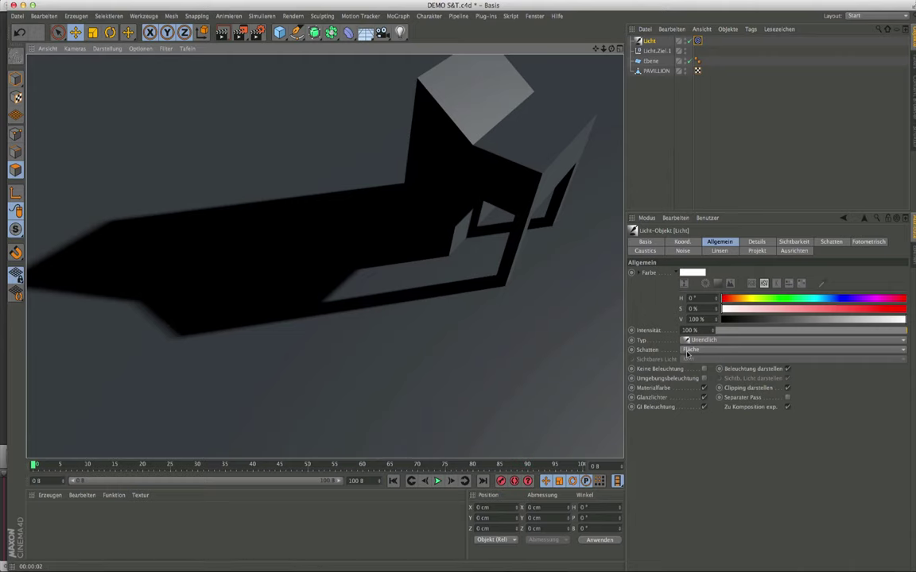
Step: Switch the light's Schatten to Raytraced (Hart), reframe the view, and render the crisp shadow
click(710, 350)
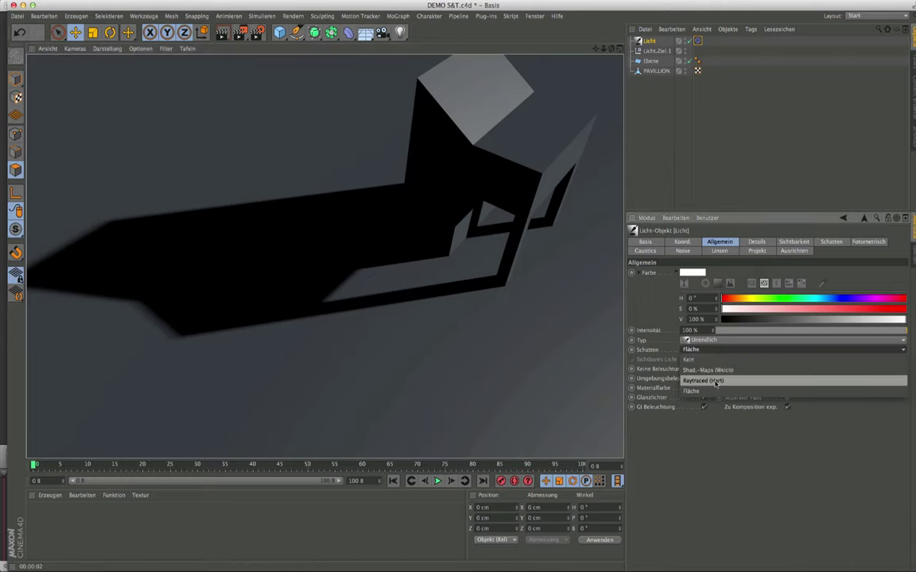
click(703, 381)
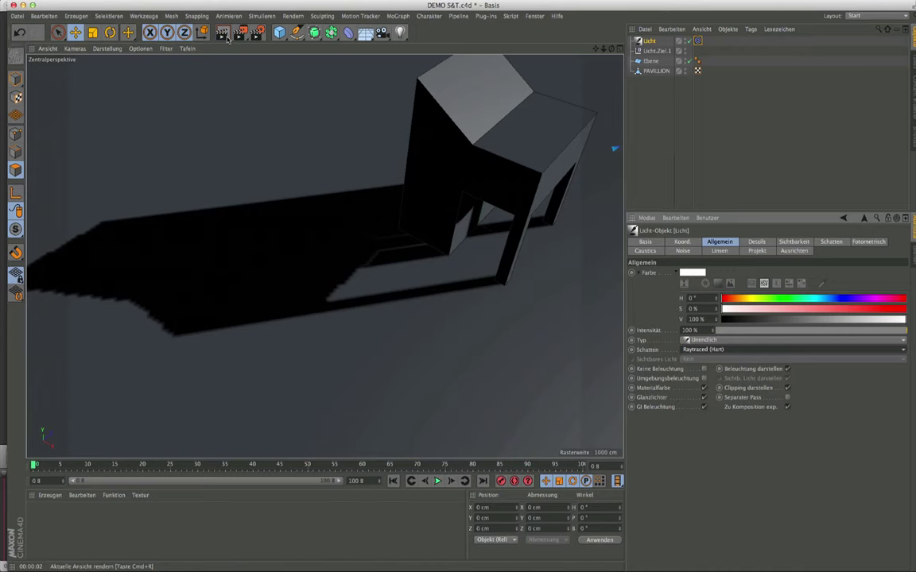
click(226, 35)
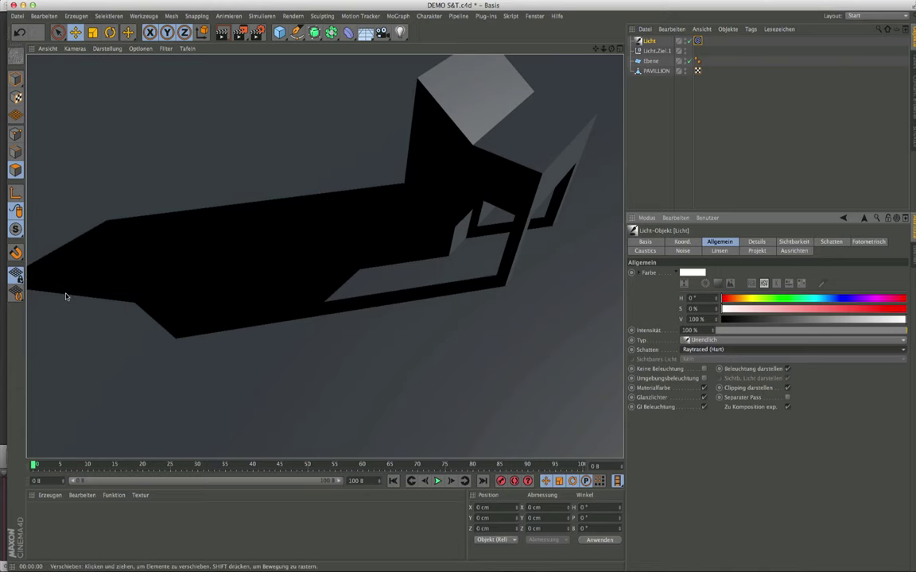
scroll(70, 294, down, 1)
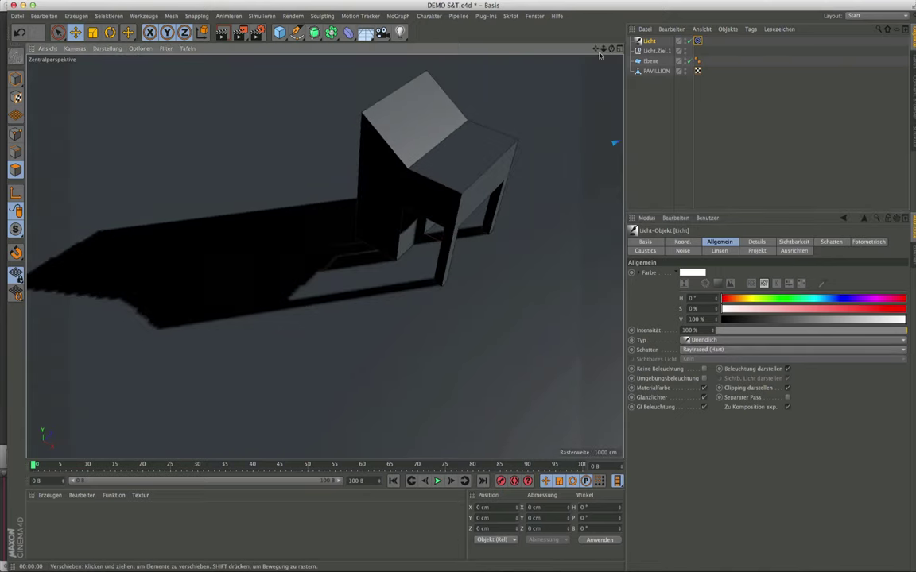
drag(596, 50, 597, 50)
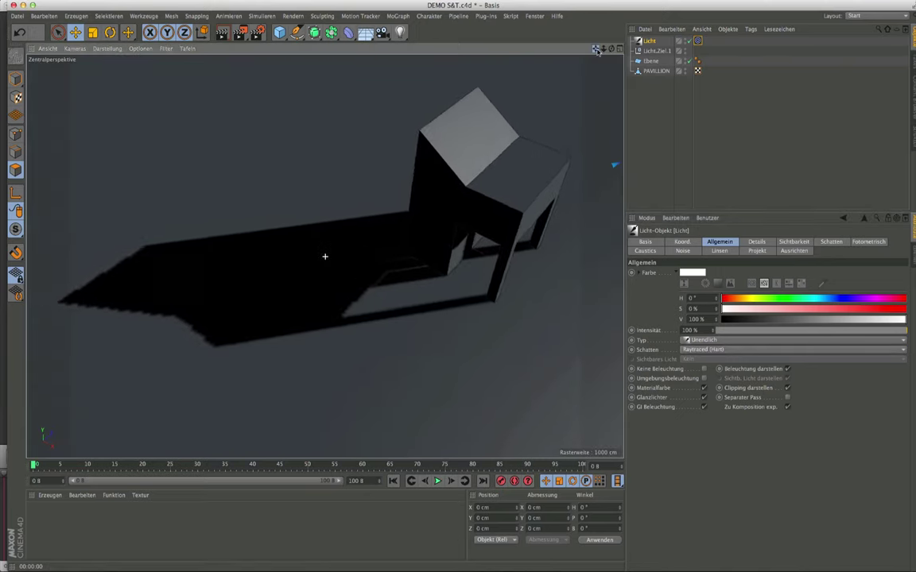
click(222, 36)
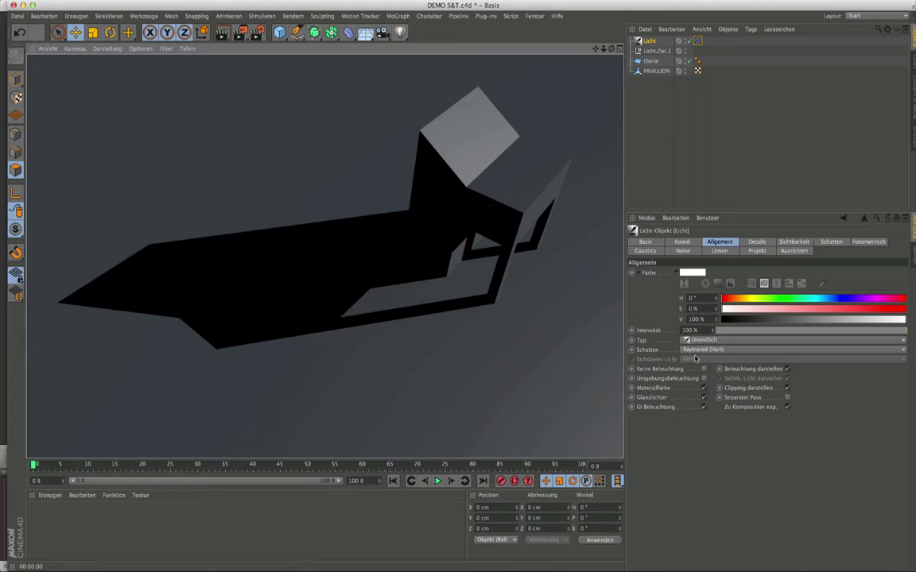
click(728, 349)
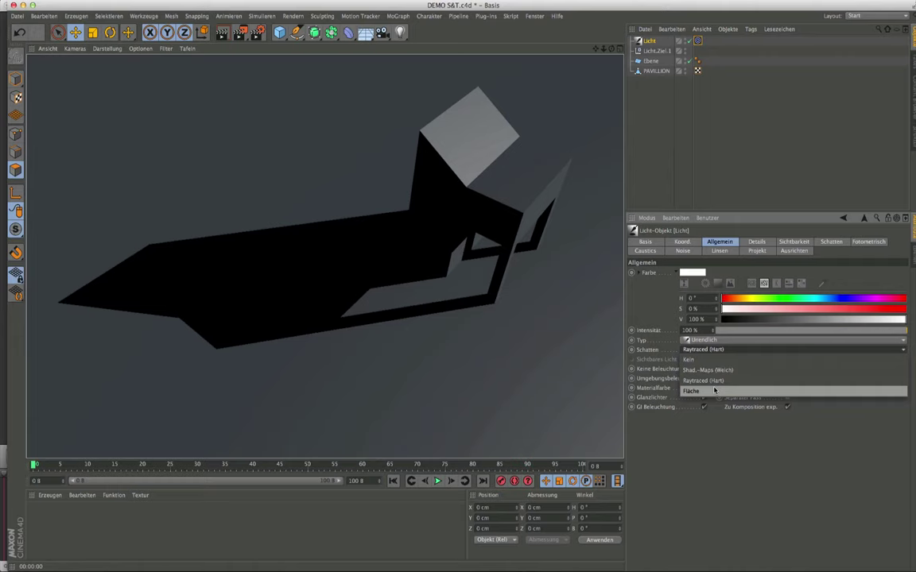
click(701, 391)
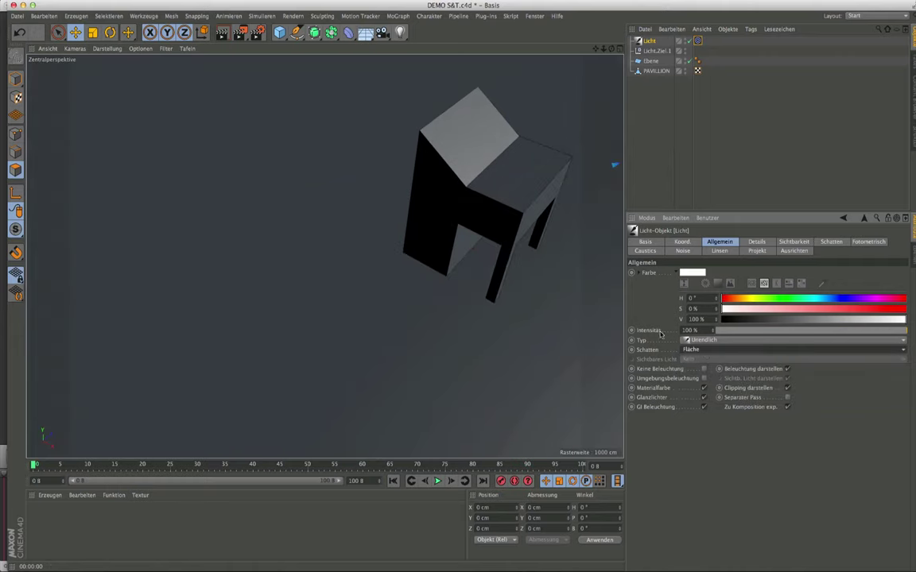
click(221, 32)
click(222, 32)
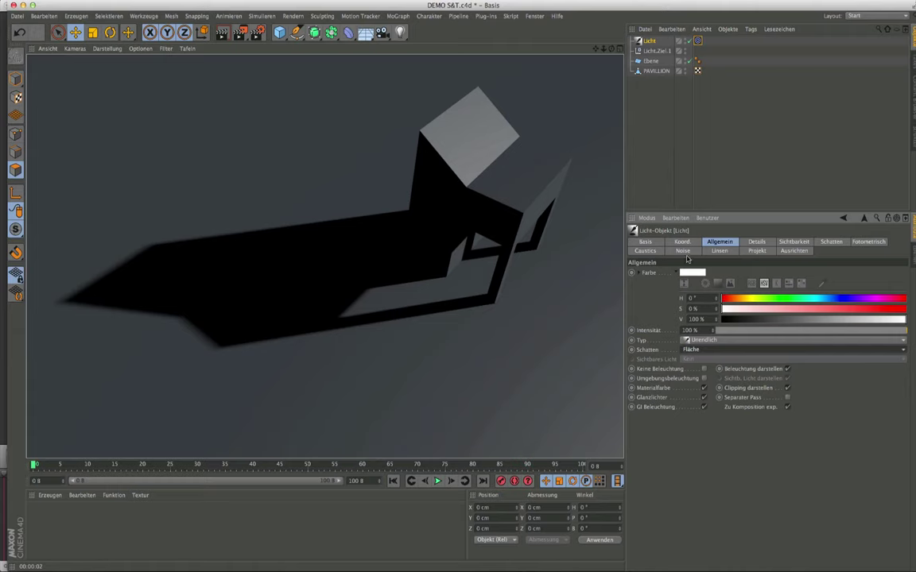
click(716, 350)
click(704, 381)
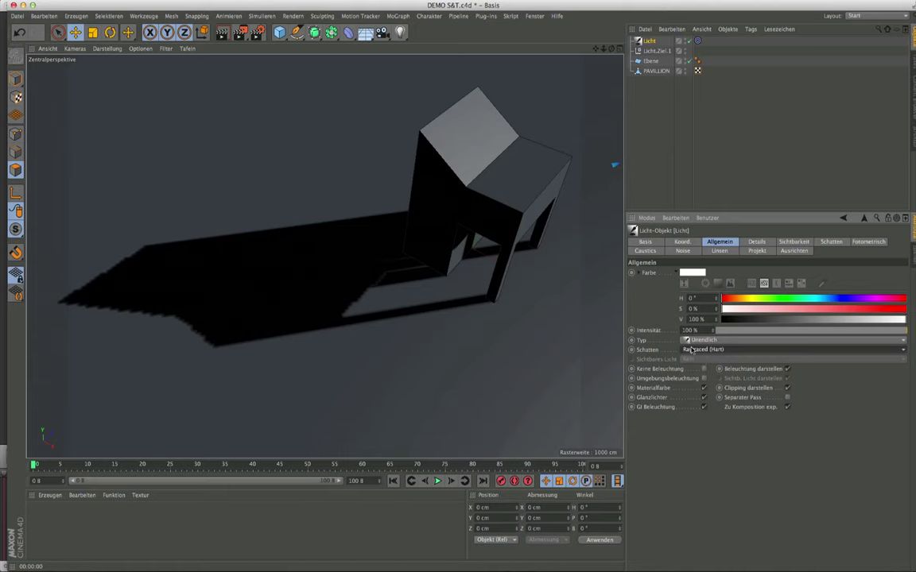
click(735, 351)
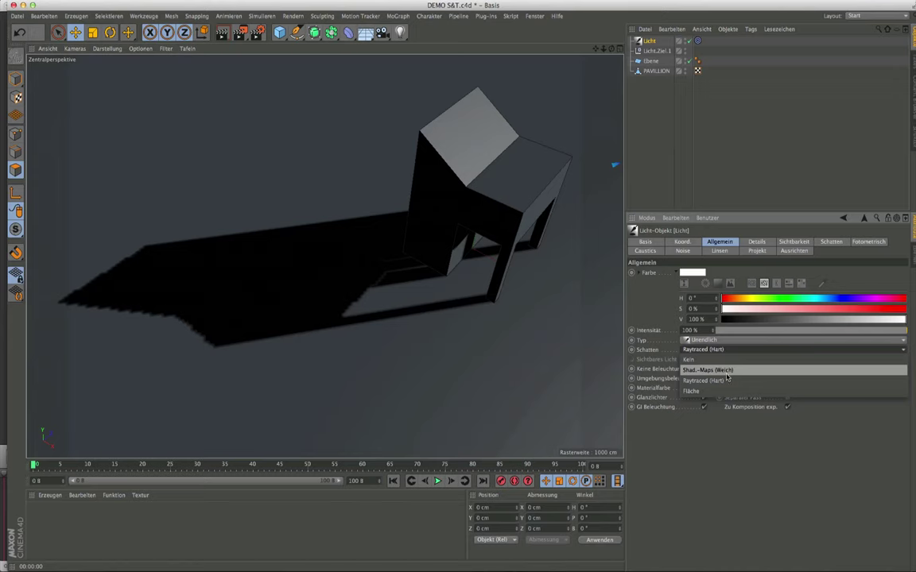
Step: Set the infinite light's shadows to Shad.-Maps (Weich), then deselect the light
click(725, 372)
click(688, 135)
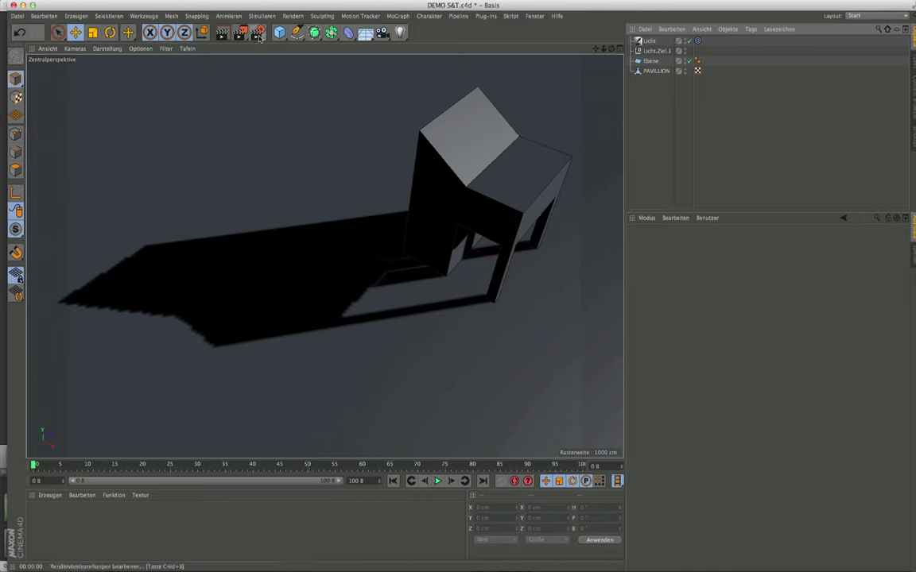
Step: In Render Settings, add the Sketch and Toon effect from Effekte… and tick it on
click(258, 36)
mouse_move(191, 76)
mouse_down()
mouse_move(245, 84)
mouse_move(235, 80)
mouse_up()
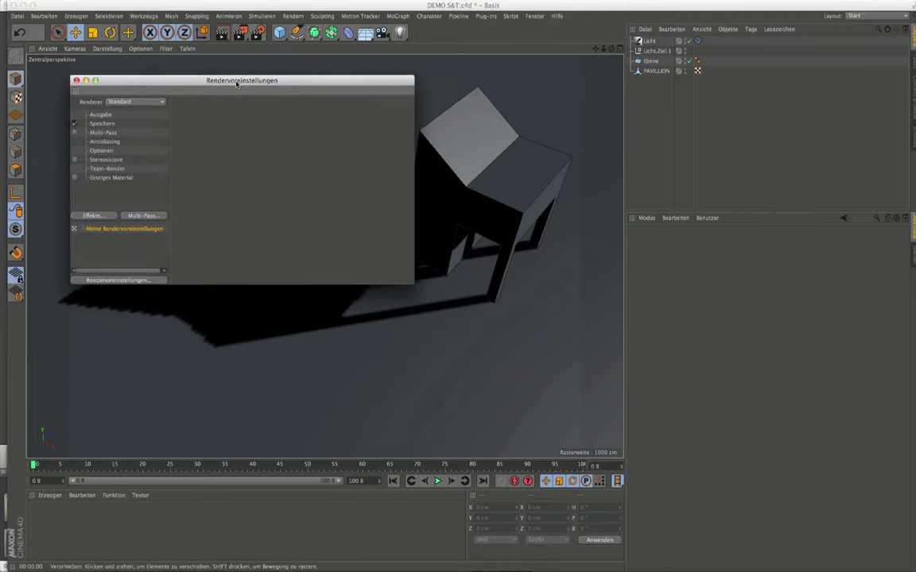
click(96, 214)
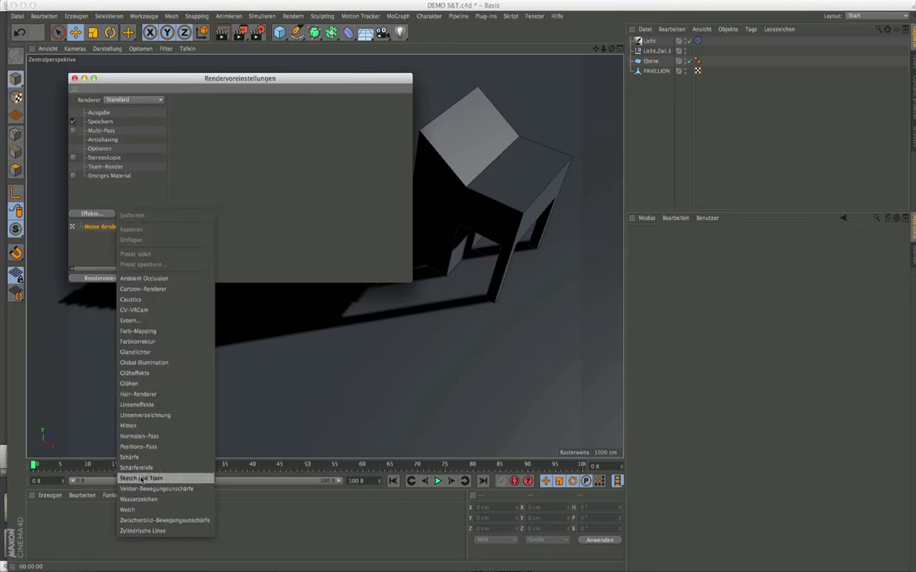
click(141, 478)
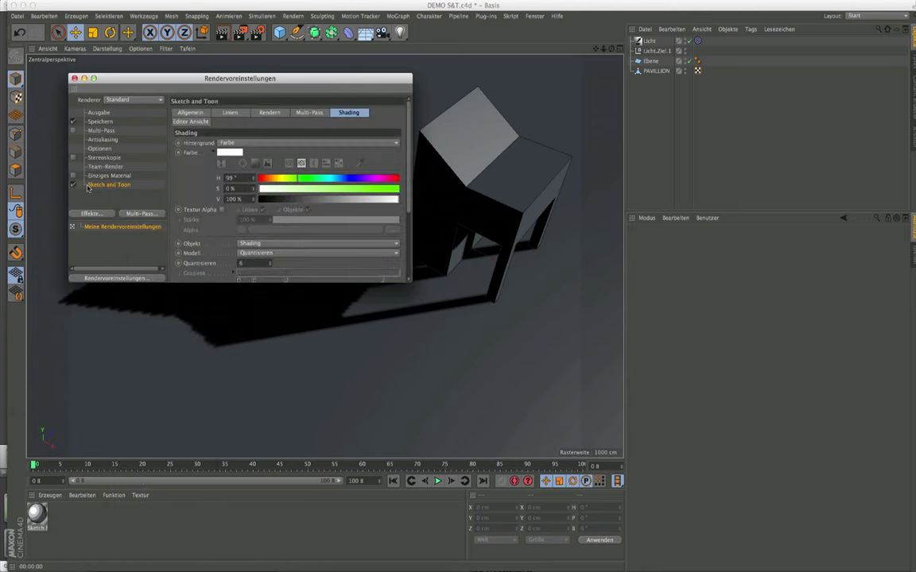
click(73, 184)
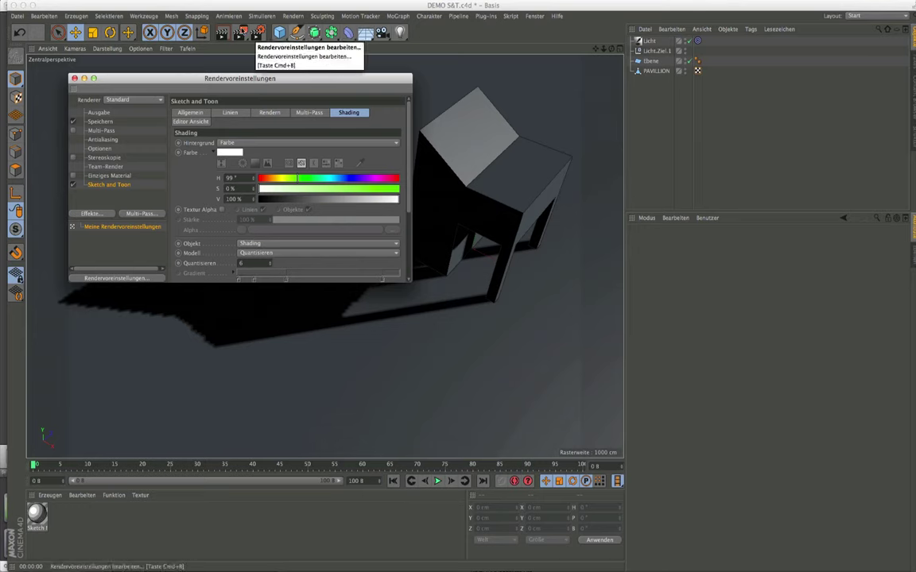
Step: Zoom out and render the pavilion with Sketch and Toon outlines and black shadow
click(223, 34)
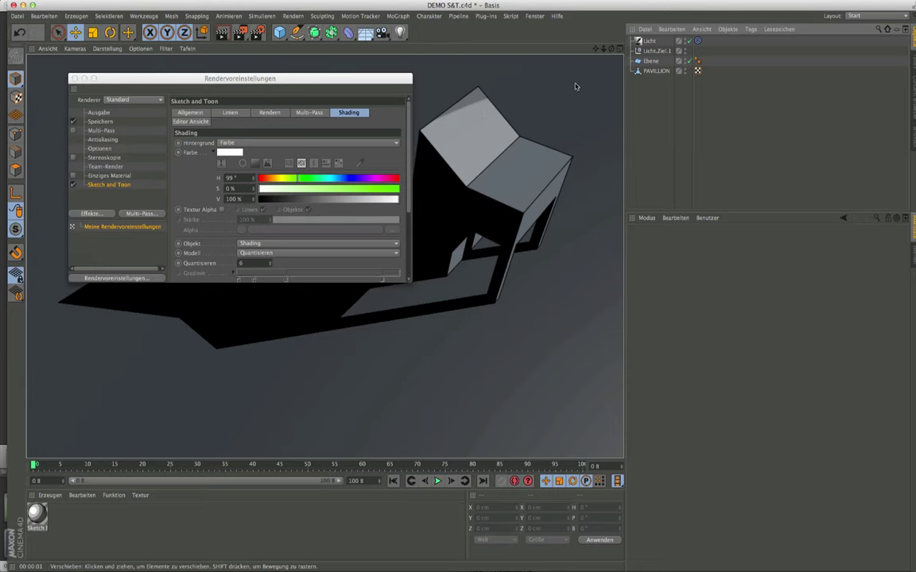
mouse_move(603, 48)
mouse_down()
mouse_move(475, 345)
mouse_move(502, 360)
mouse_up()
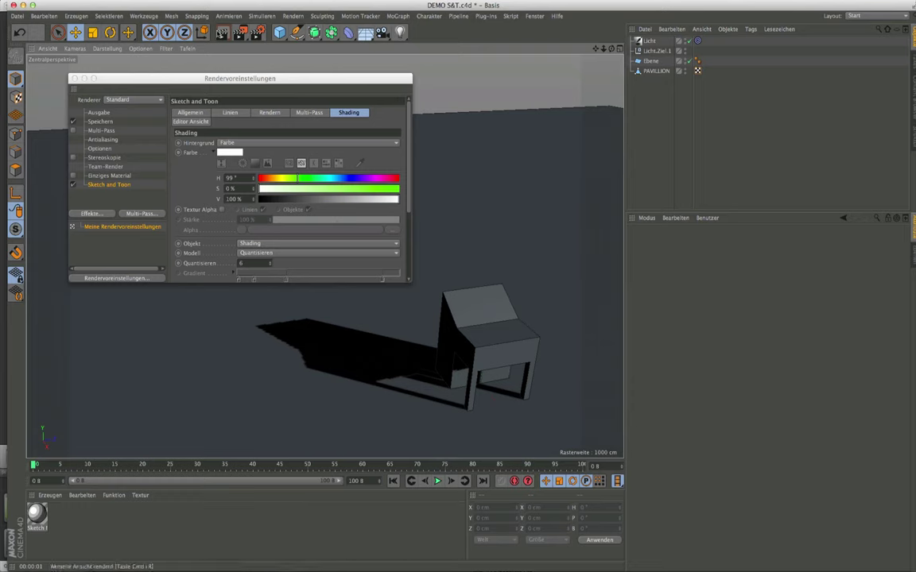
click(224, 37)
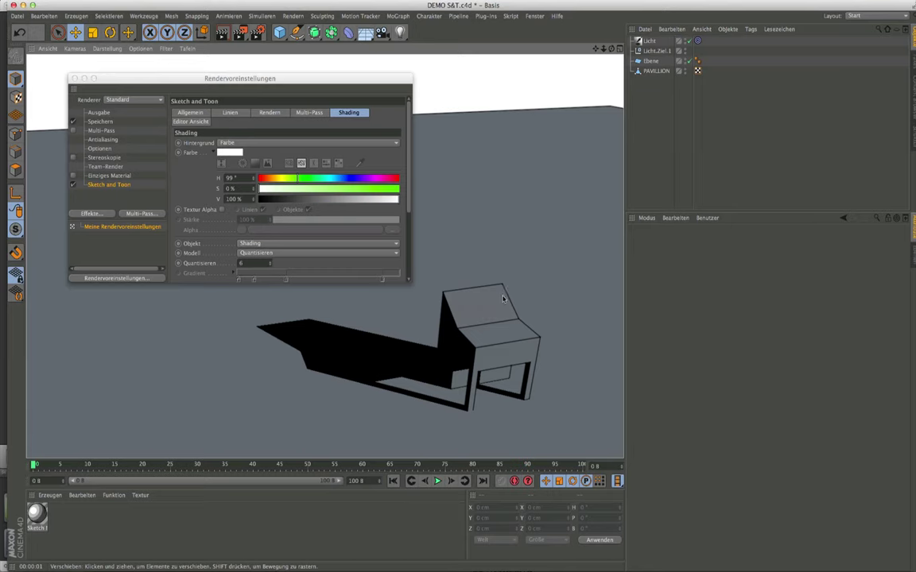
Step: Add a Kugel sphere, move it to the left foreground, and set its radius to 500 cm
click(280, 36)
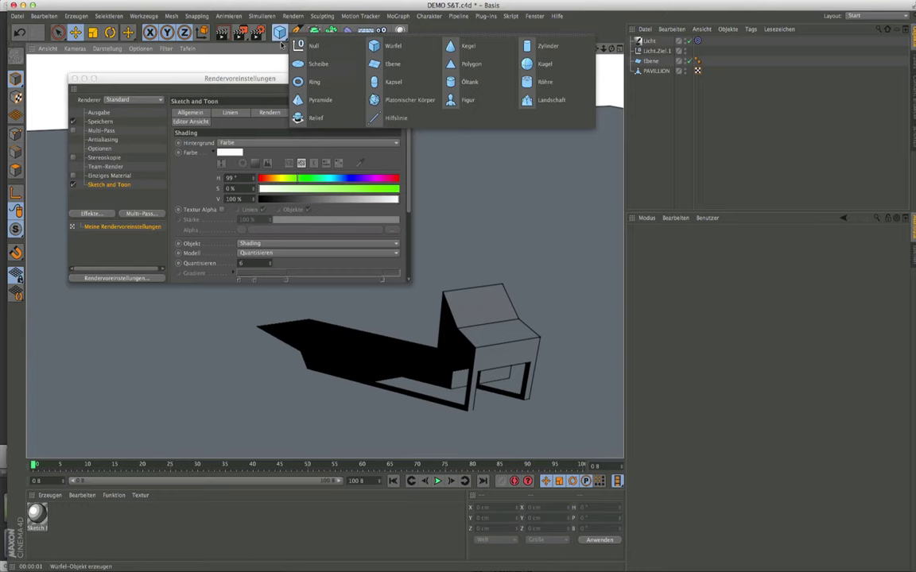
click(543, 66)
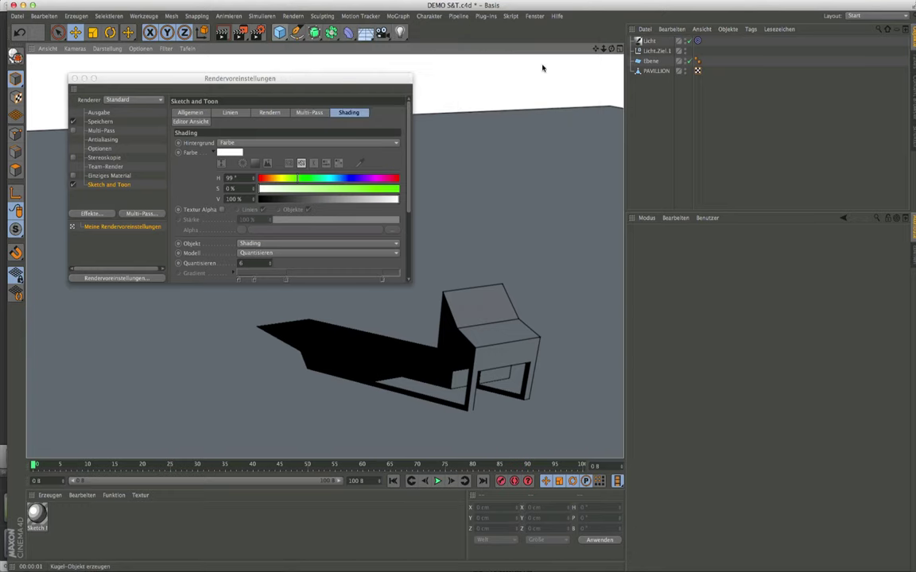
drag(554, 371, 368, 404)
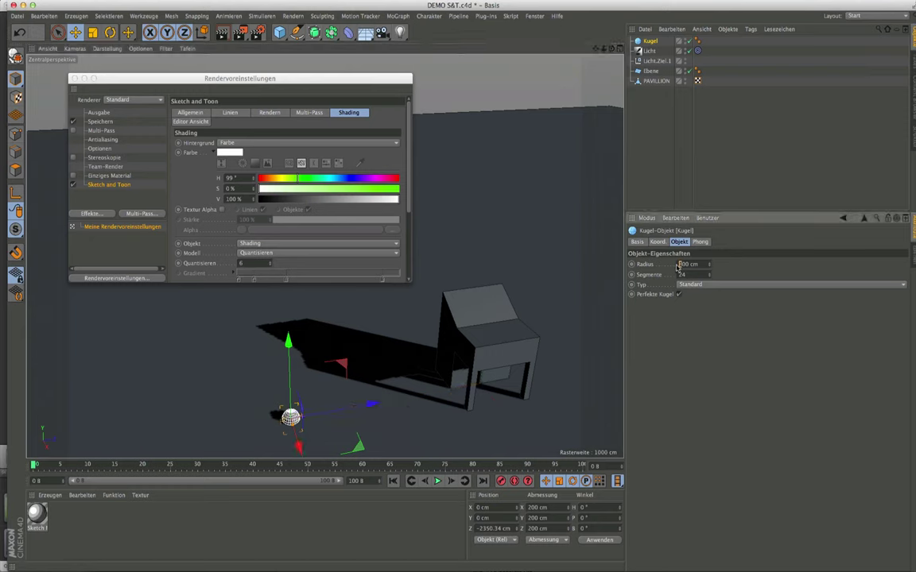
click(686, 265)
text(1000)
key(Return)
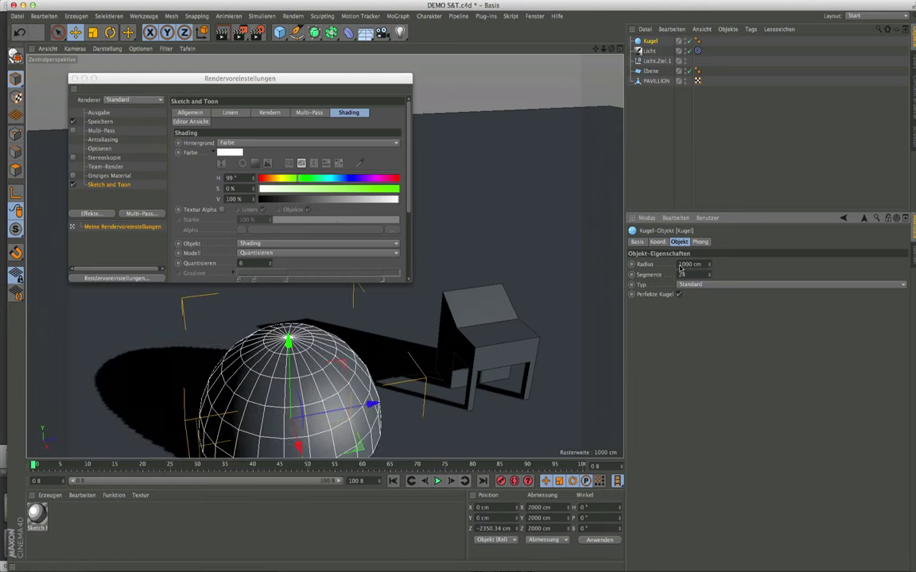
click(681, 267)
text(500)
key(Return)
Step: Raise the sphere to Y 500 cm and render the view
click(482, 518)
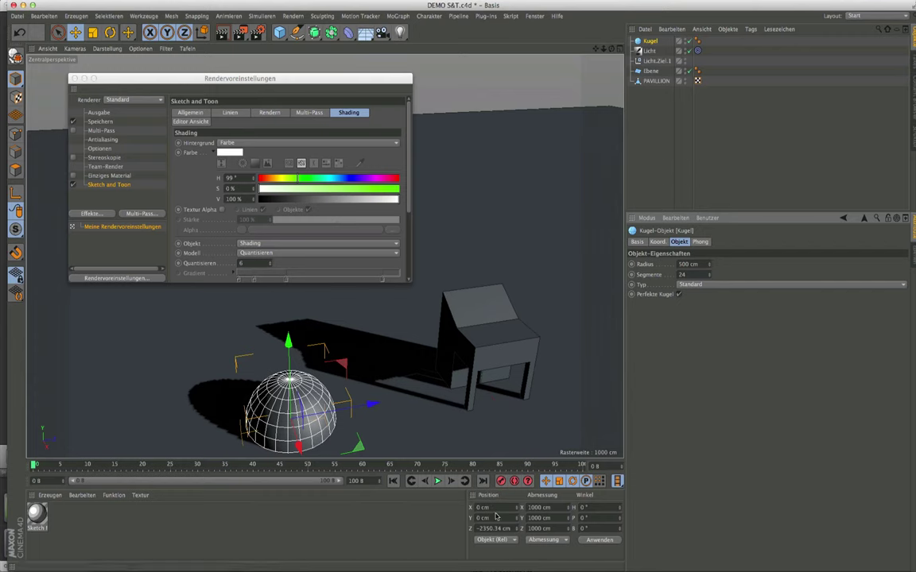
text(50)
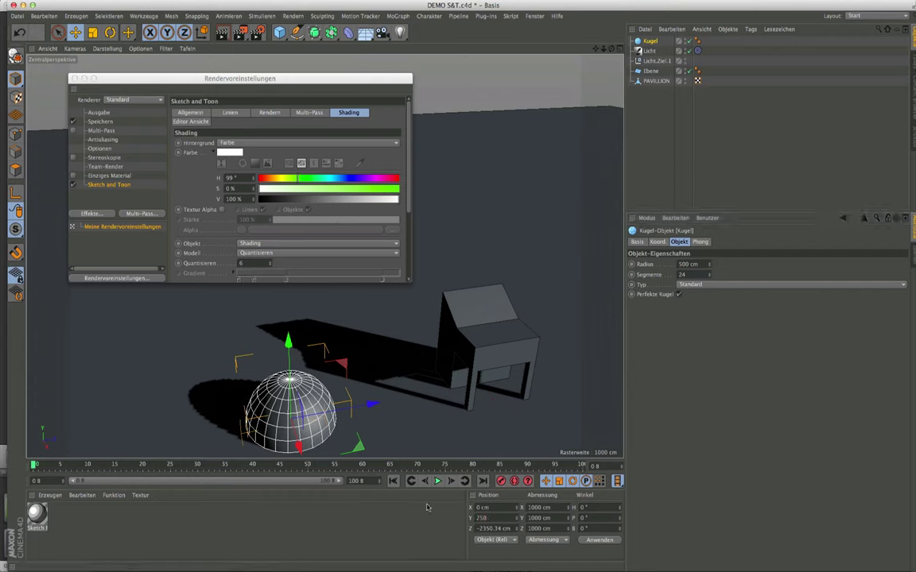
key(Return)
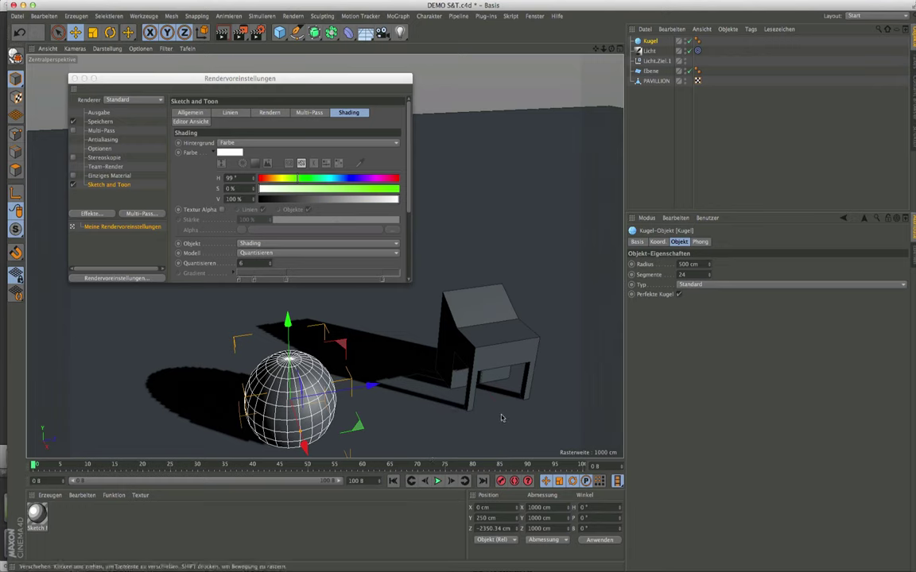
double_click(487, 518)
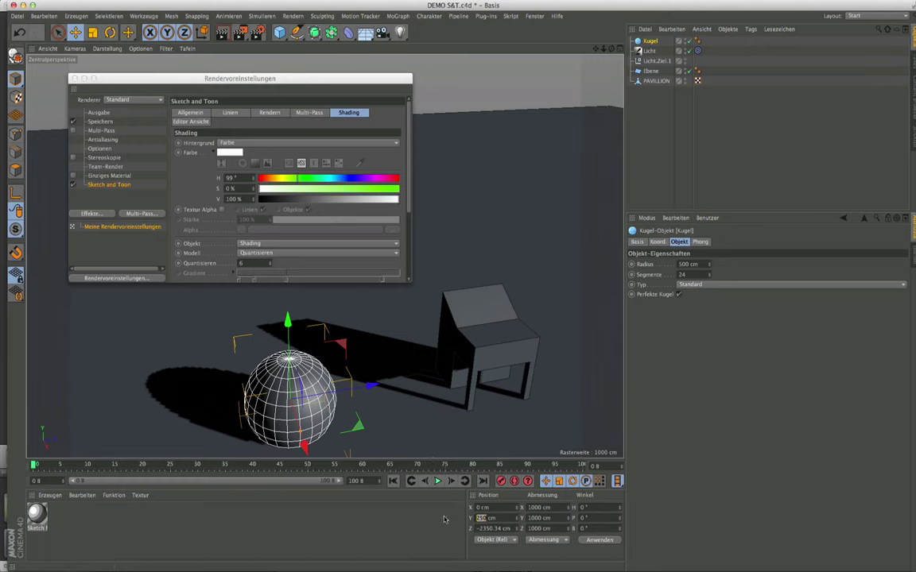
text(50)
key(Return)
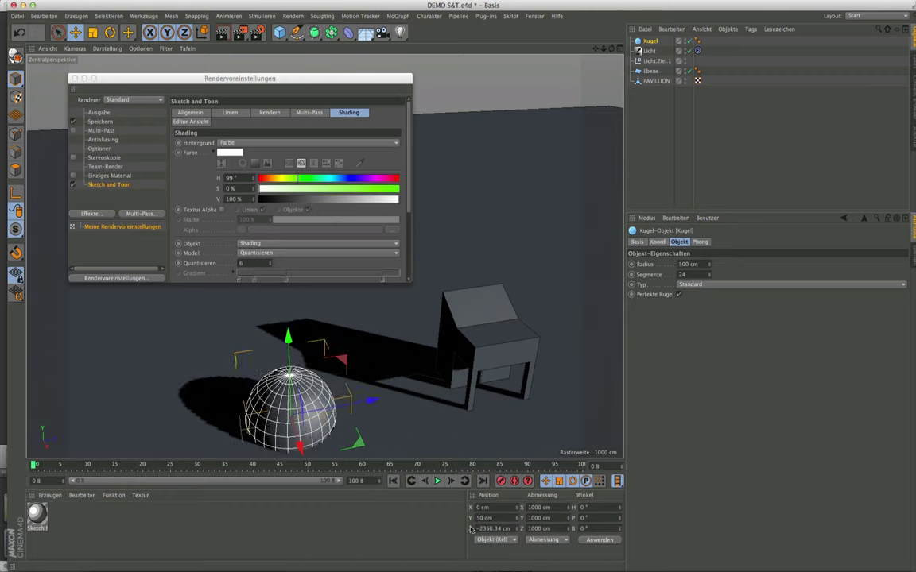
double_click(484, 519)
text(500)
key(Return)
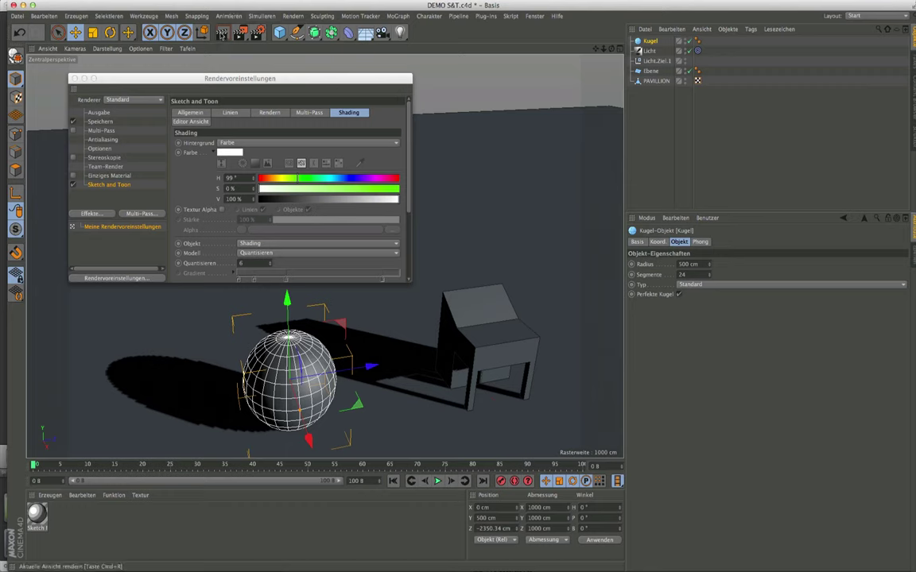
click(221, 33)
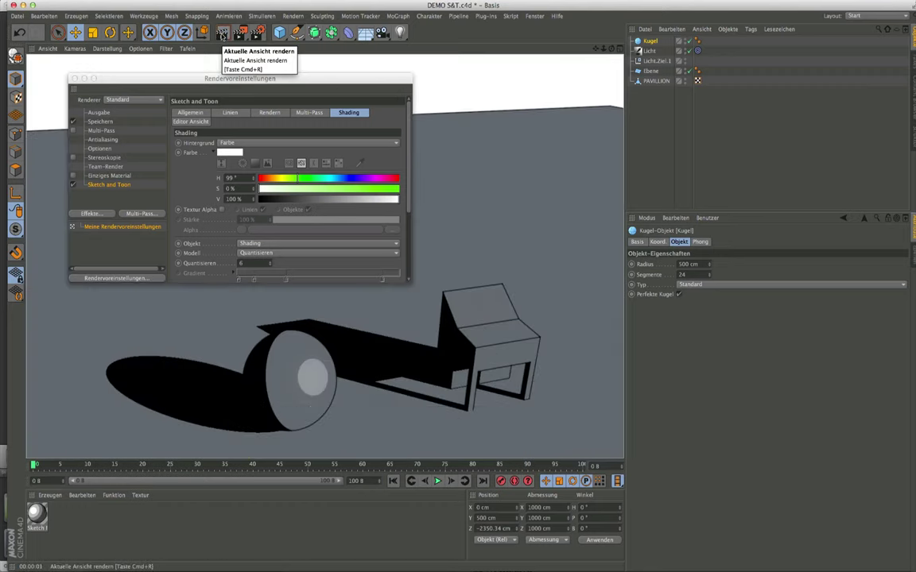
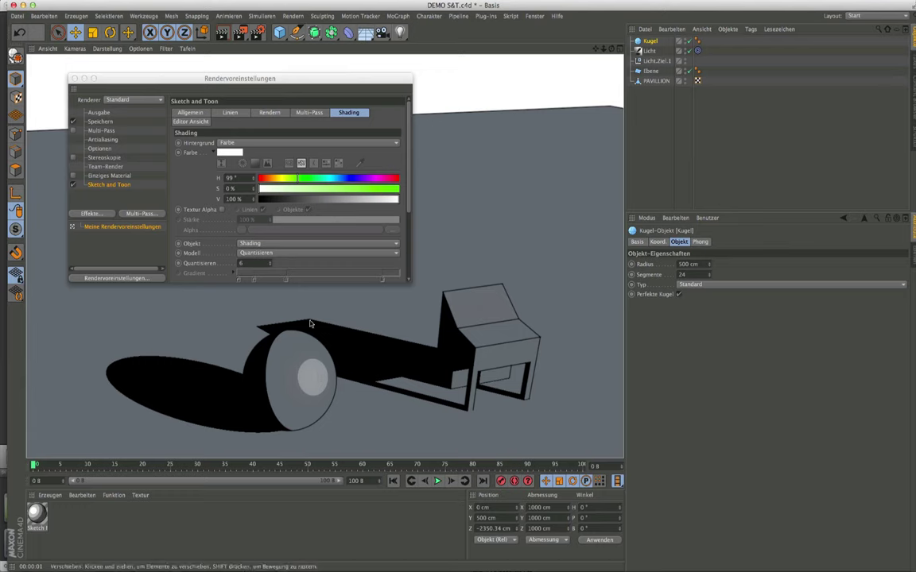
Step: Set Sketch and Toon shading to Quantisieren with objects in Farbe auswählen, then render the view
click(281, 256)
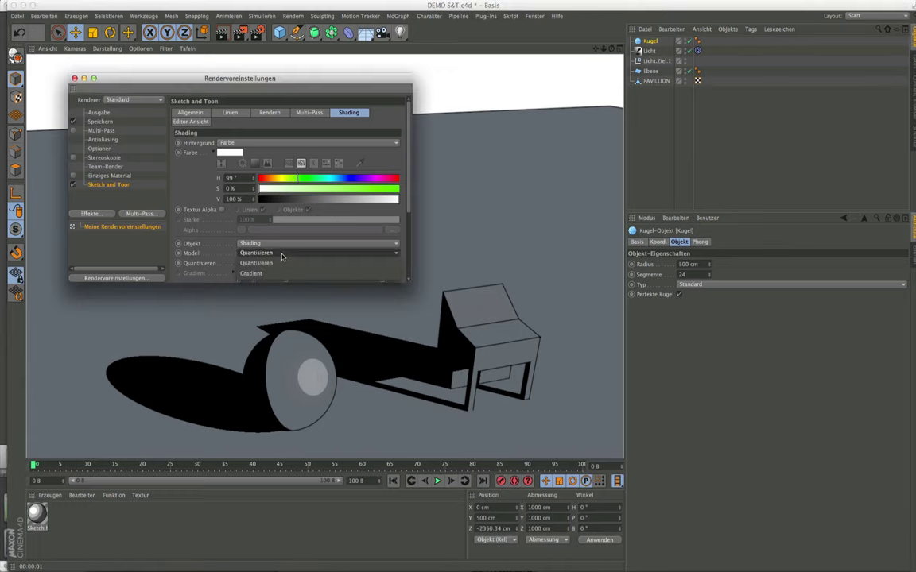
click(270, 262)
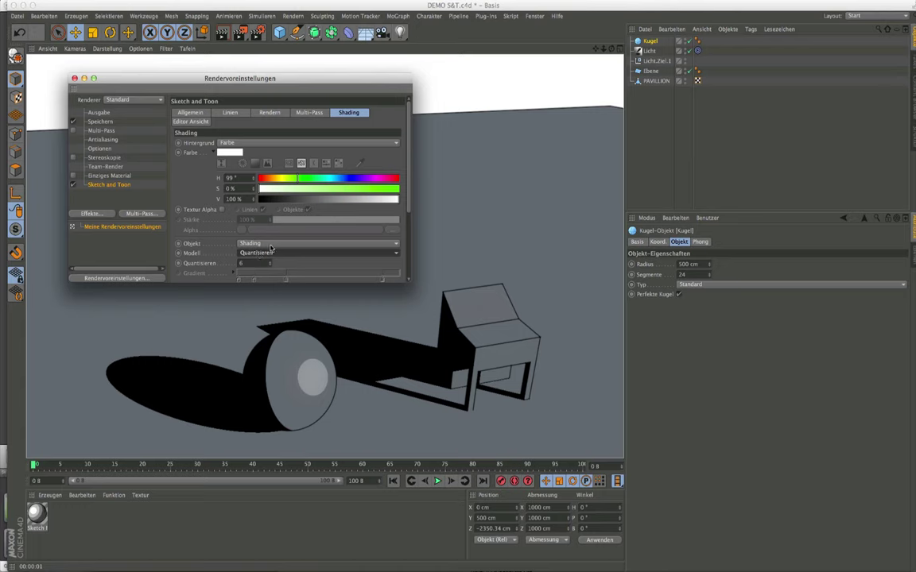
click(271, 245)
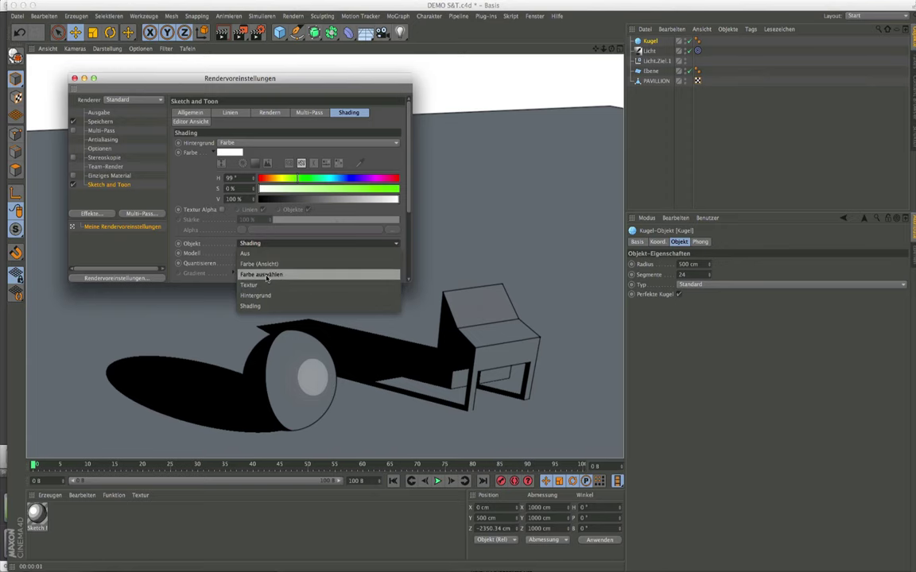
click(262, 276)
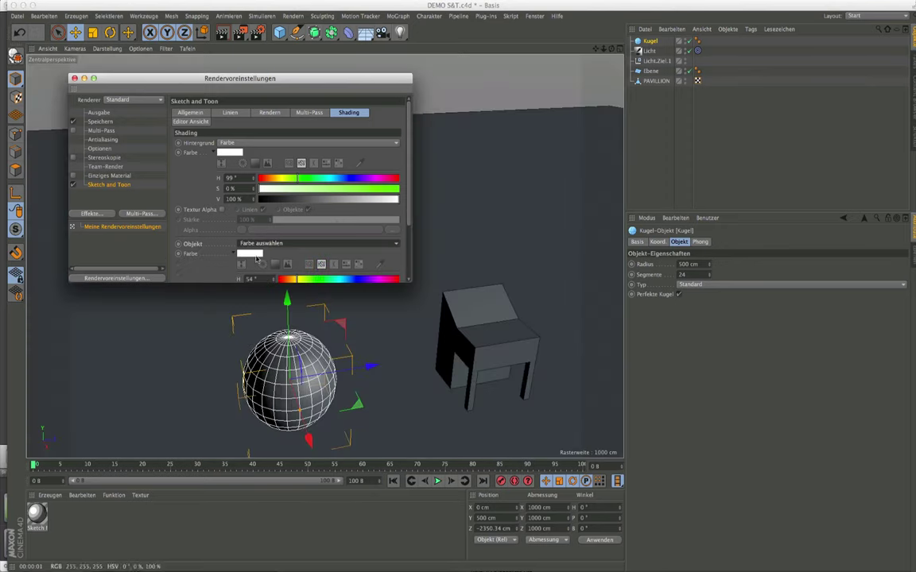
mouse_move(249, 252)
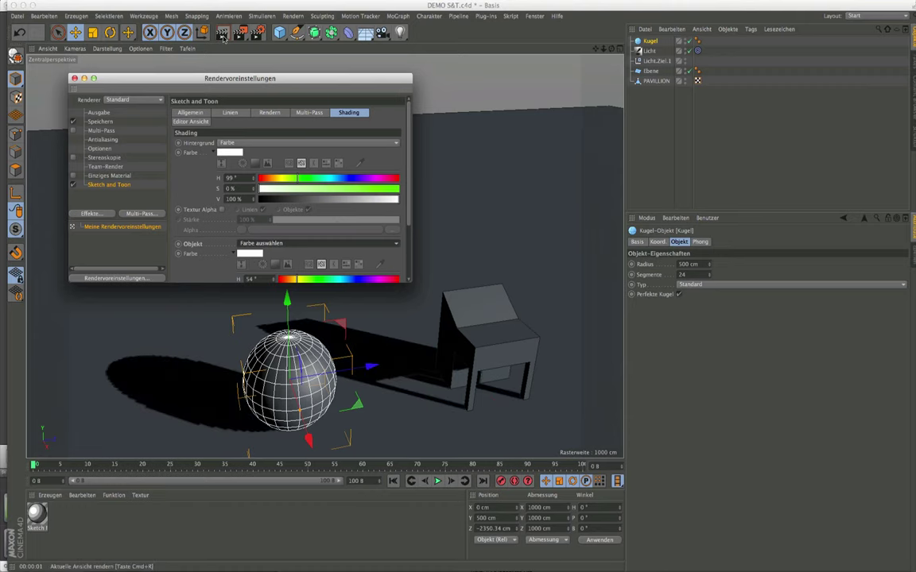
click(224, 35)
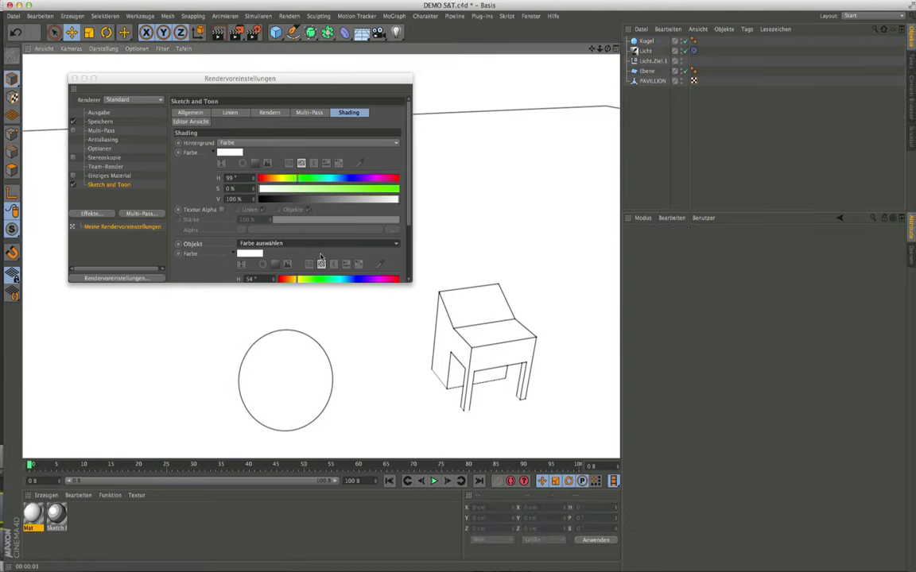
Step: Set Sketch and Toon object shading to Aus and render the shaded sphere and chair
click(318, 243)
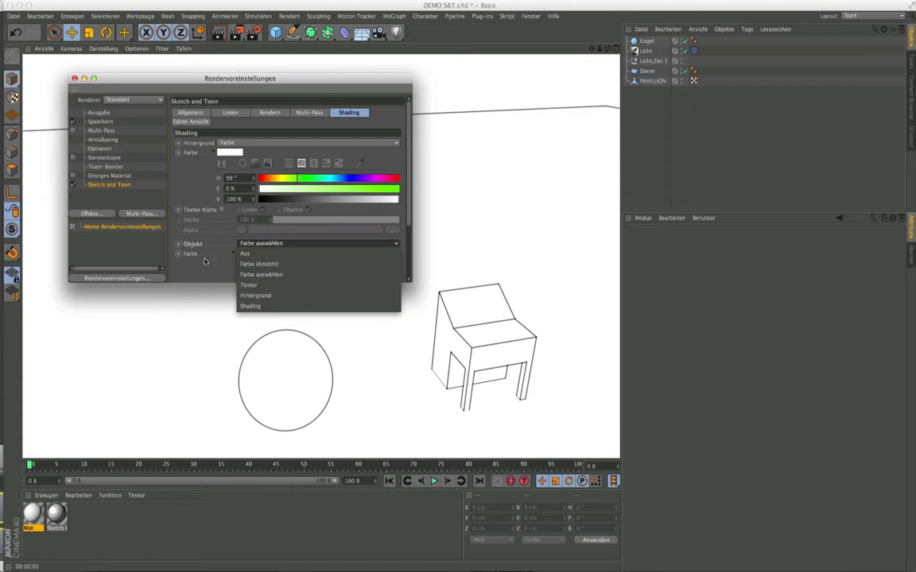
click(245, 254)
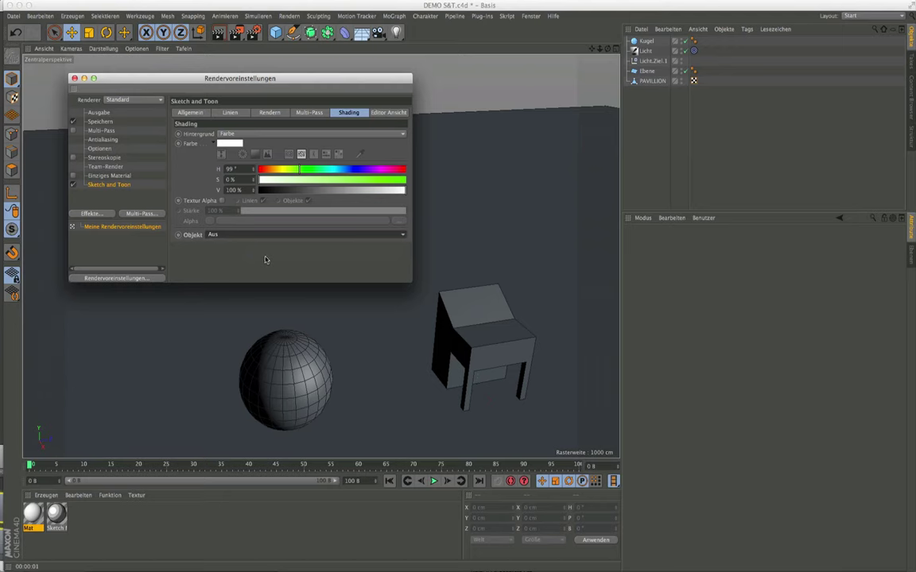
click(218, 36)
click(218, 35)
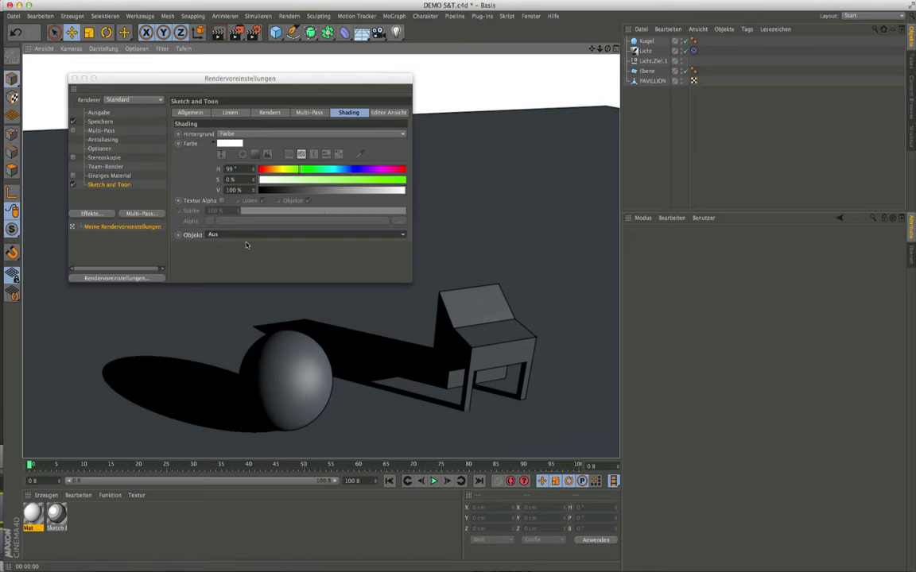
click(269, 236)
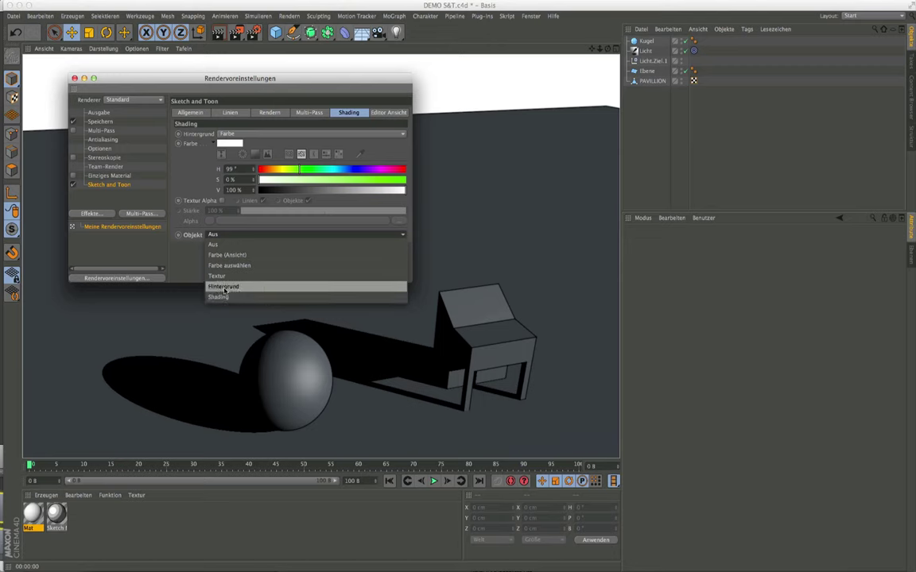
click(225, 291)
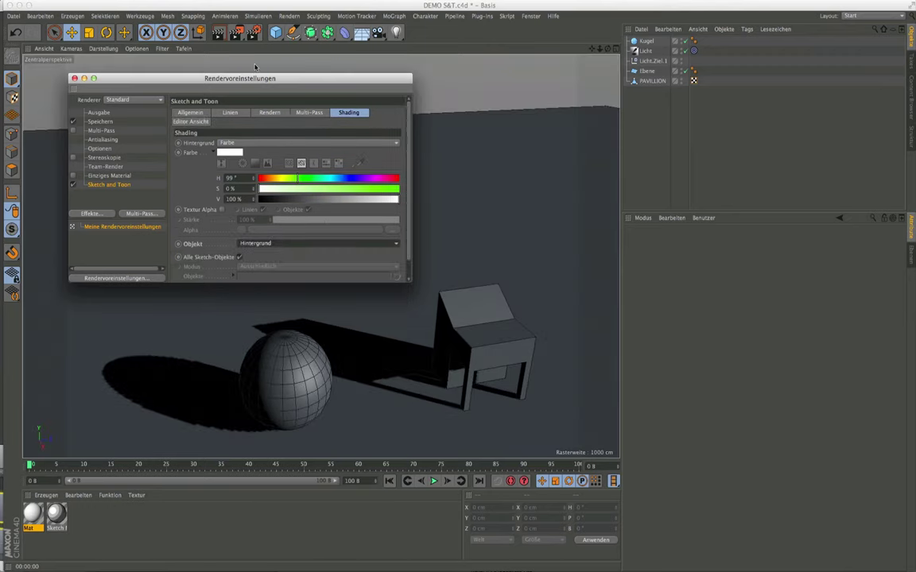
click(218, 34)
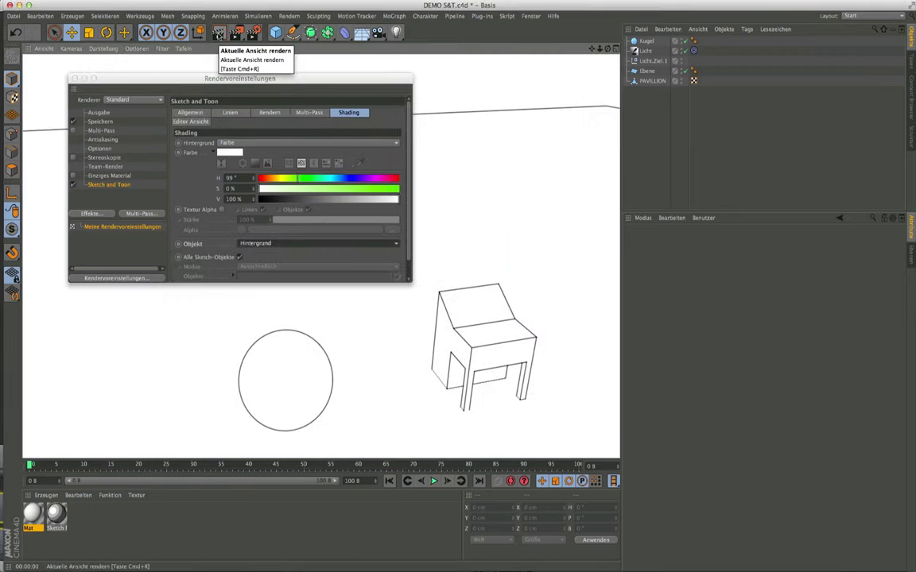
click(278, 244)
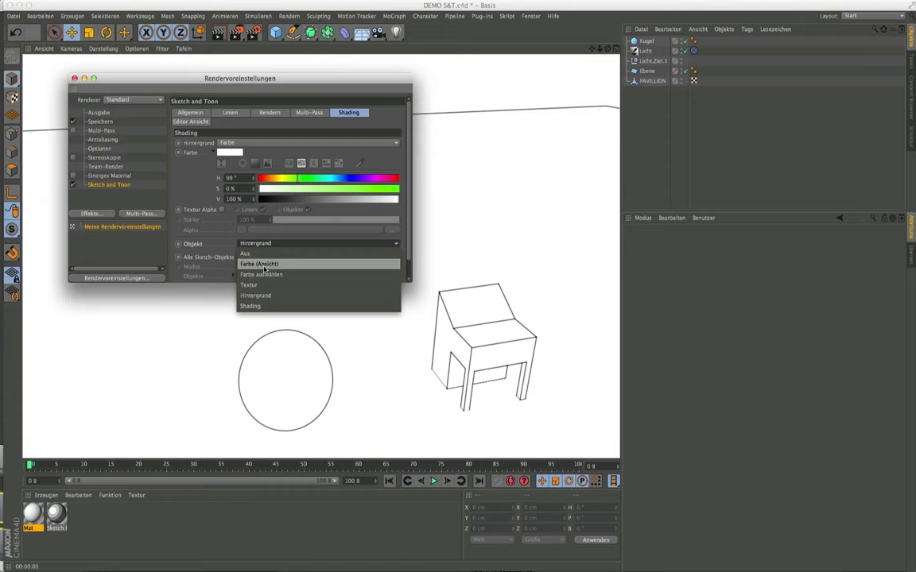
click(264, 267)
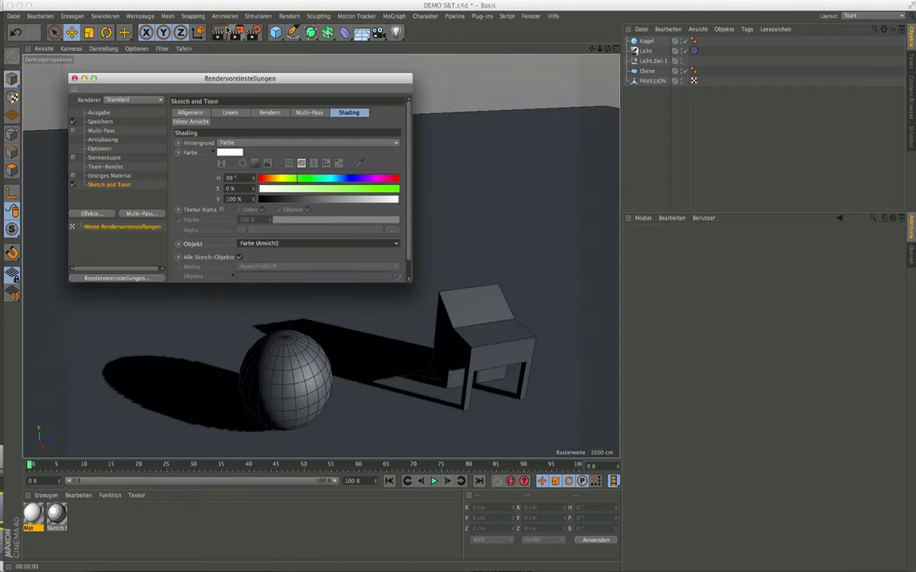
click(218, 33)
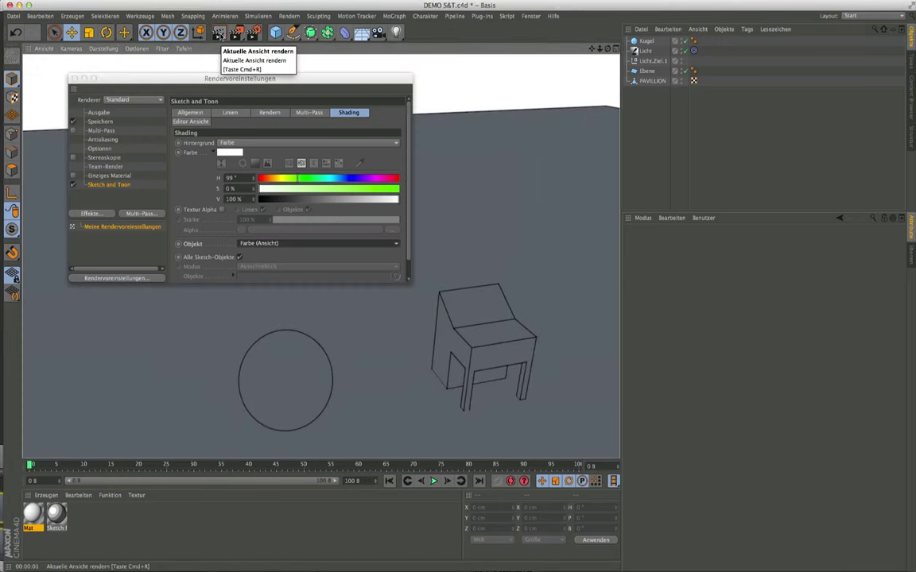
click(288, 244)
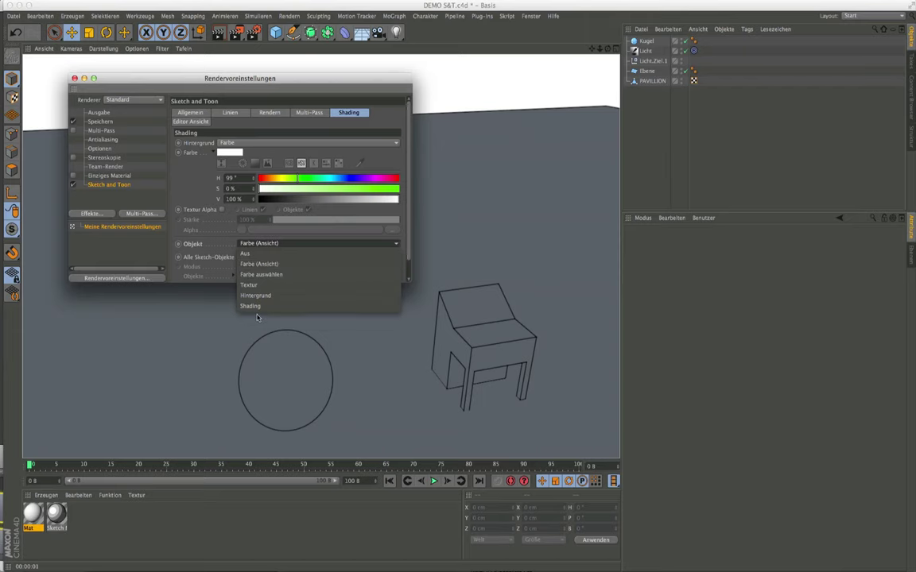
click(252, 254)
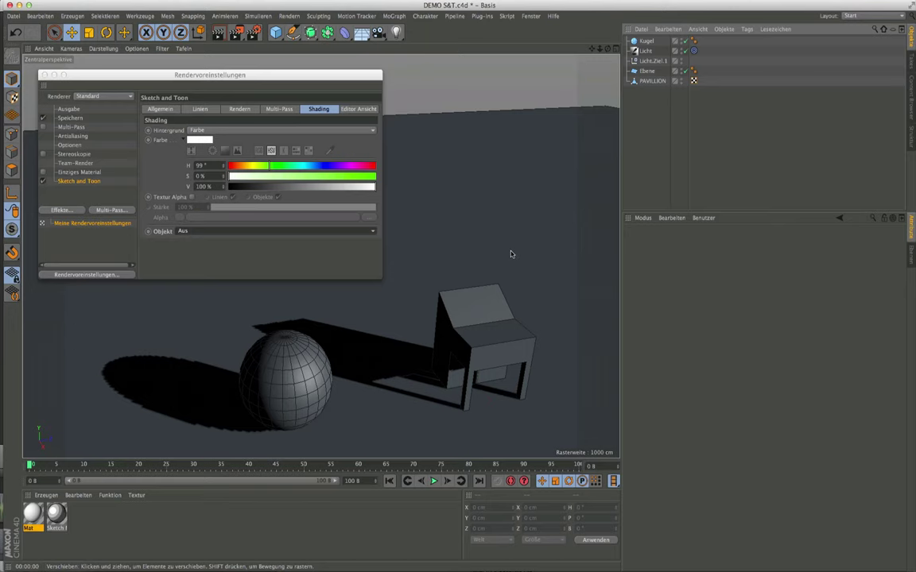
Step: Create material Mat.1 and raise its colour value to 100% white
click(46, 495)
click(62, 406)
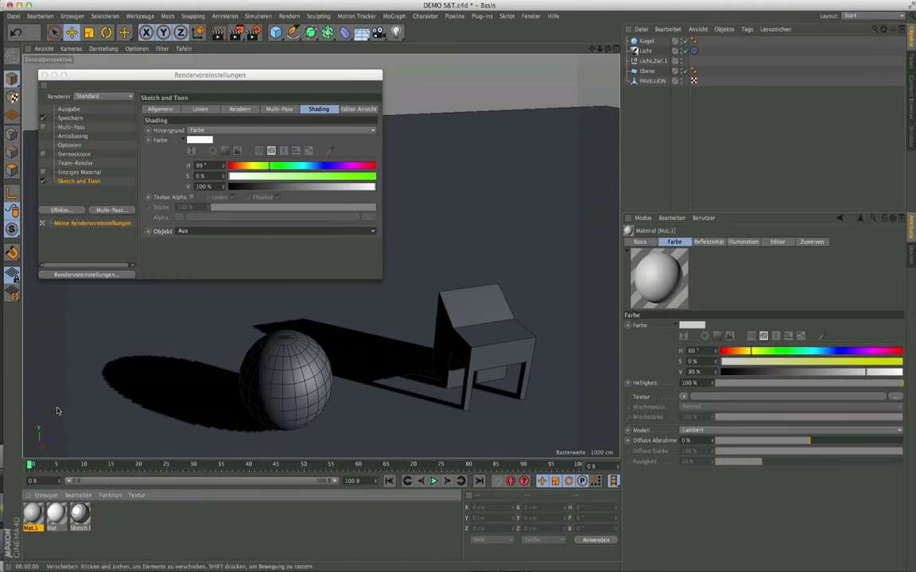
double_click(32, 515)
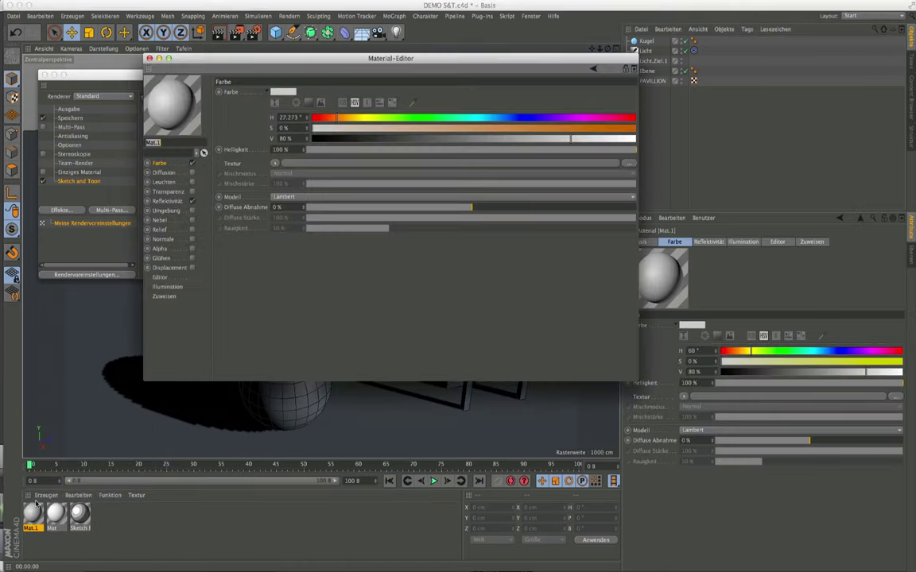
drag(344, 106, 292, 125)
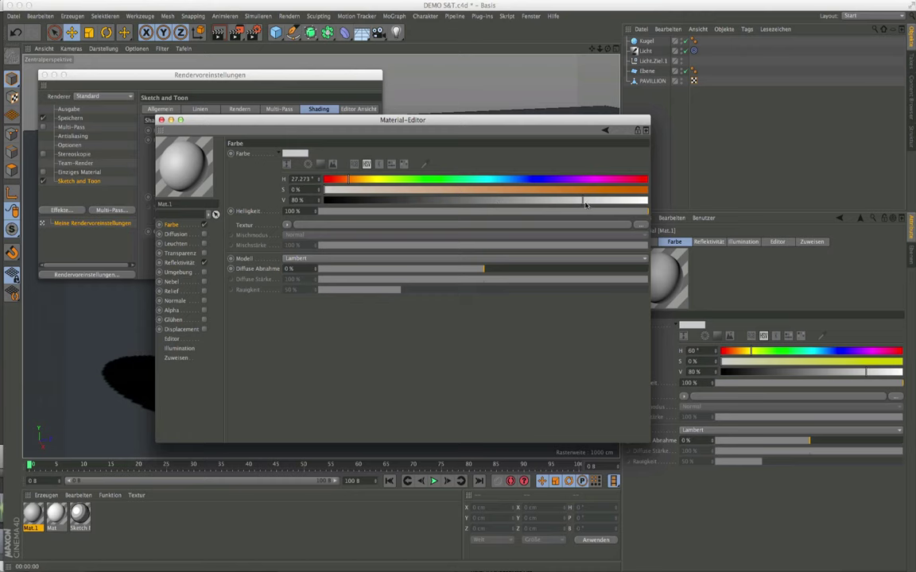
drag(583, 201, 661, 205)
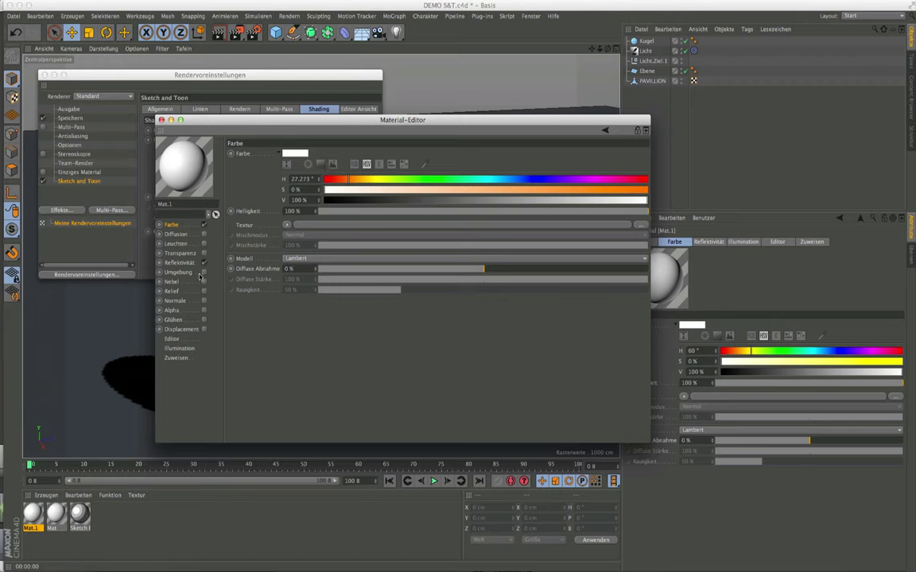
click(160, 120)
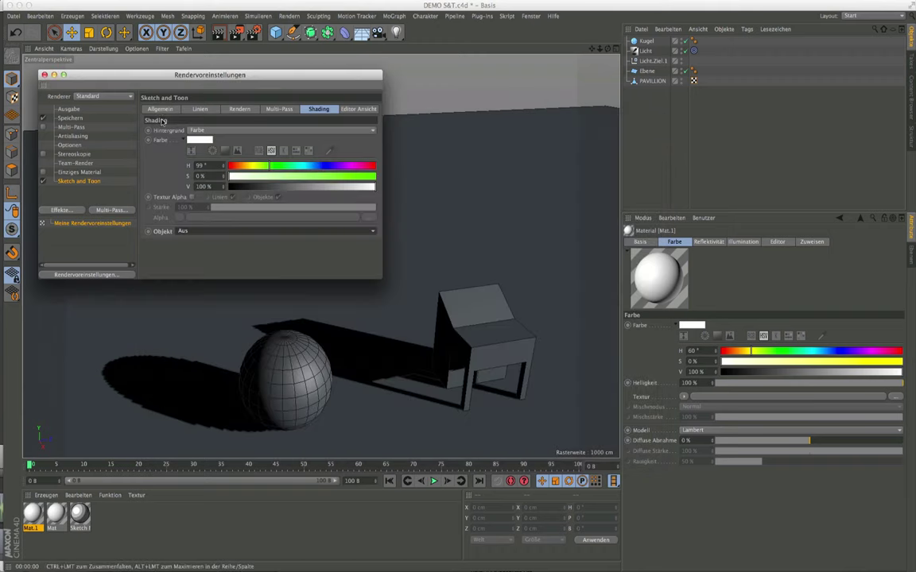
click(35, 517)
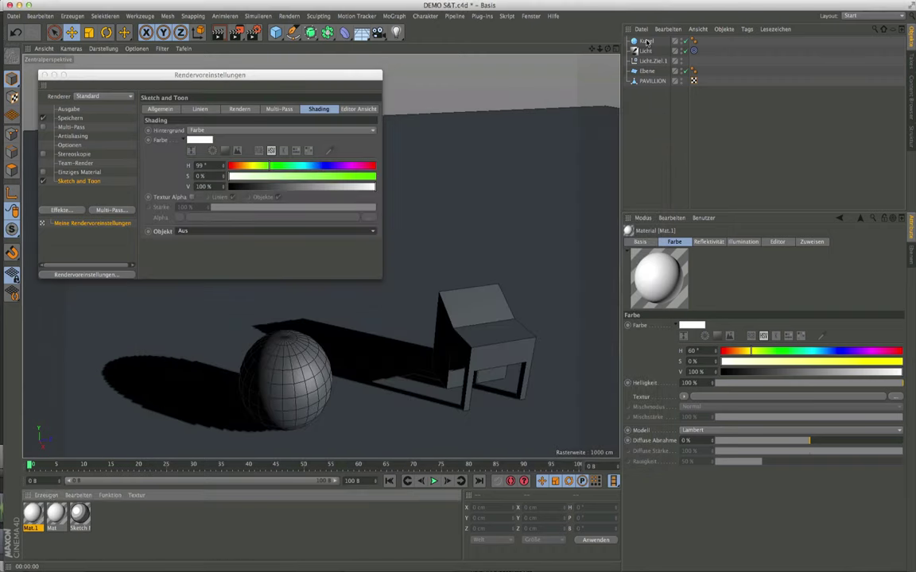
Step: Apply Mat.1 to the sphere Kugel and the floor Ebene, then render the view
drag(647, 41, 646, 41)
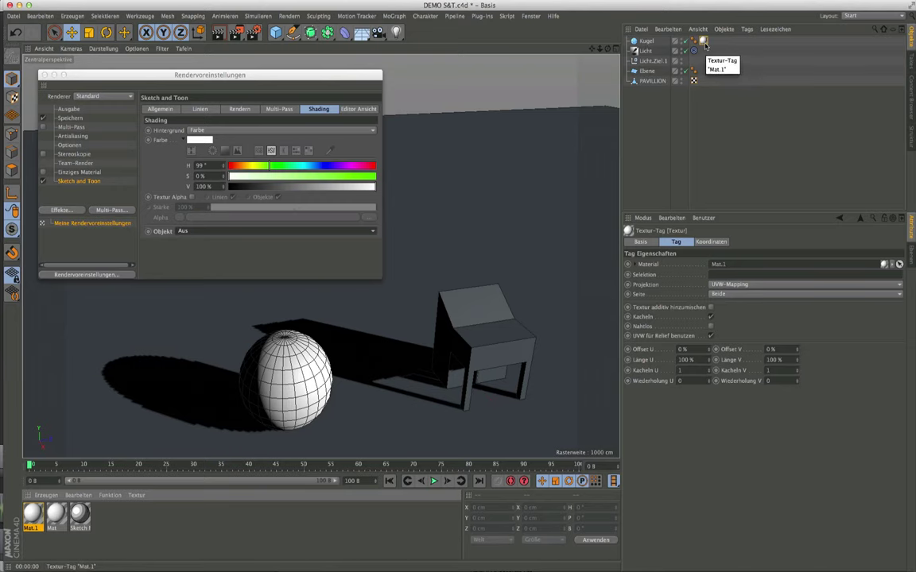
ctrl+drag(703, 41, 706, 83)
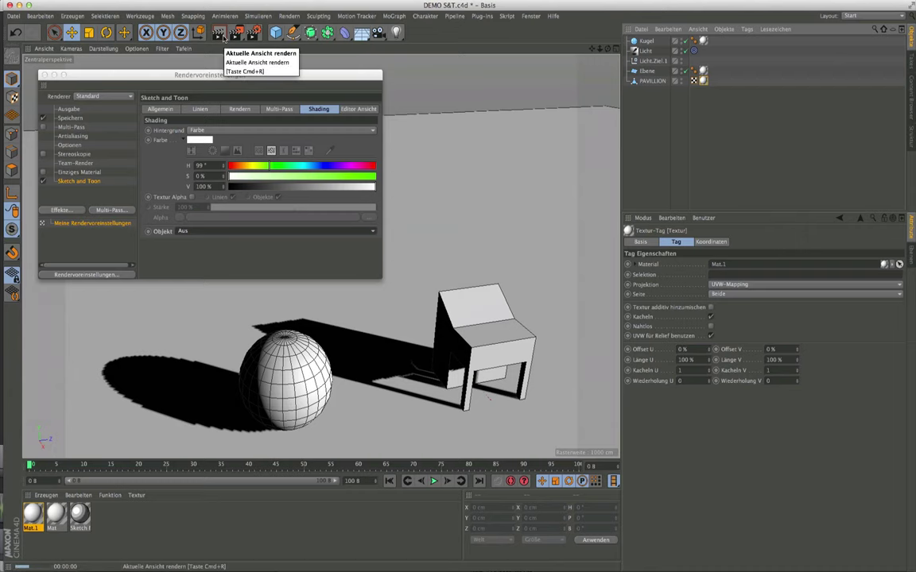
click(223, 38)
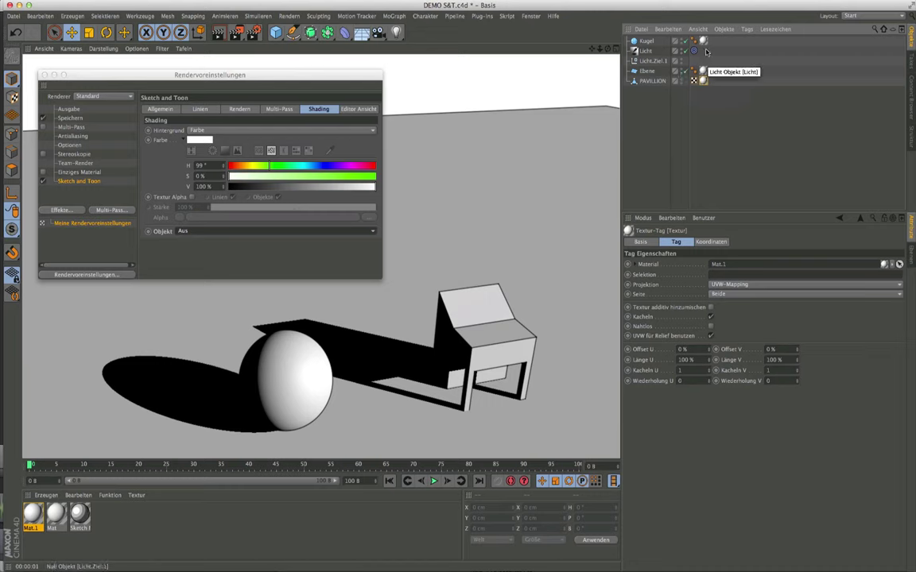
Step: Move the light Licht high above the scene, to Y 6950.8 cm, in the four-view layout
click(645, 50)
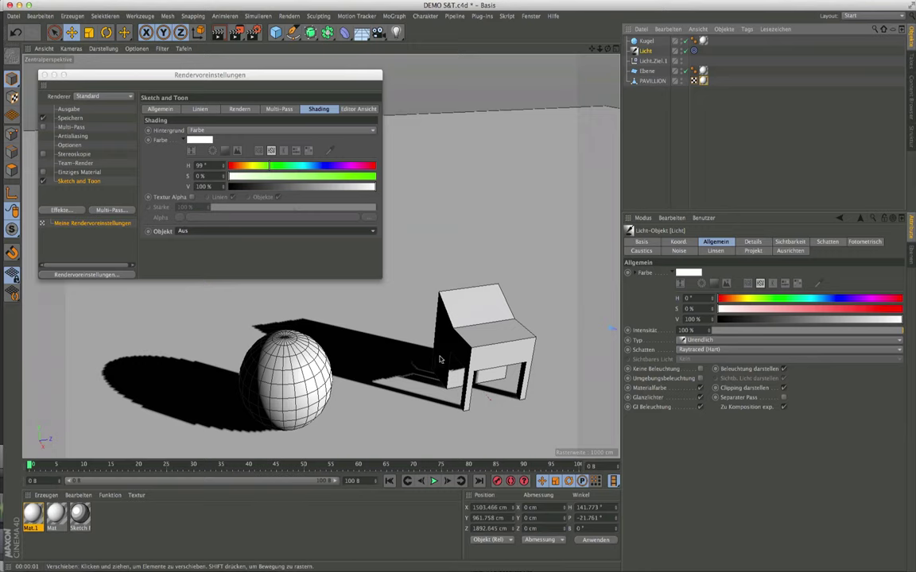
click(619, 50)
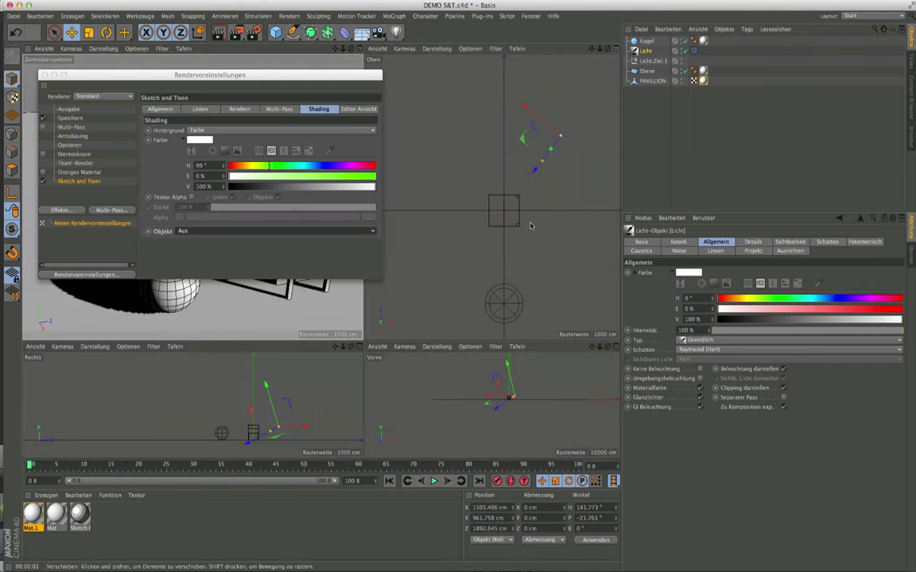
drag(545, 155, 485, 221)
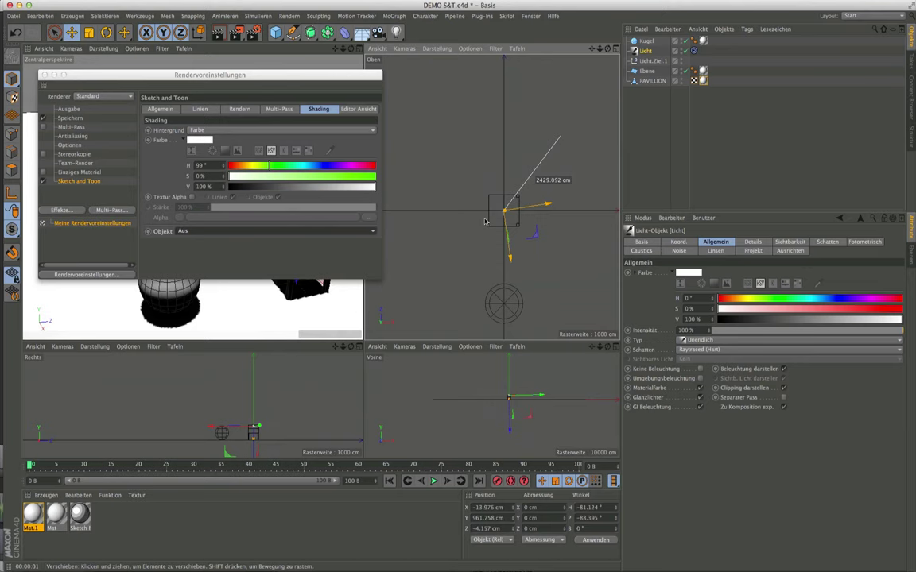
drag(508, 432, 507, 400)
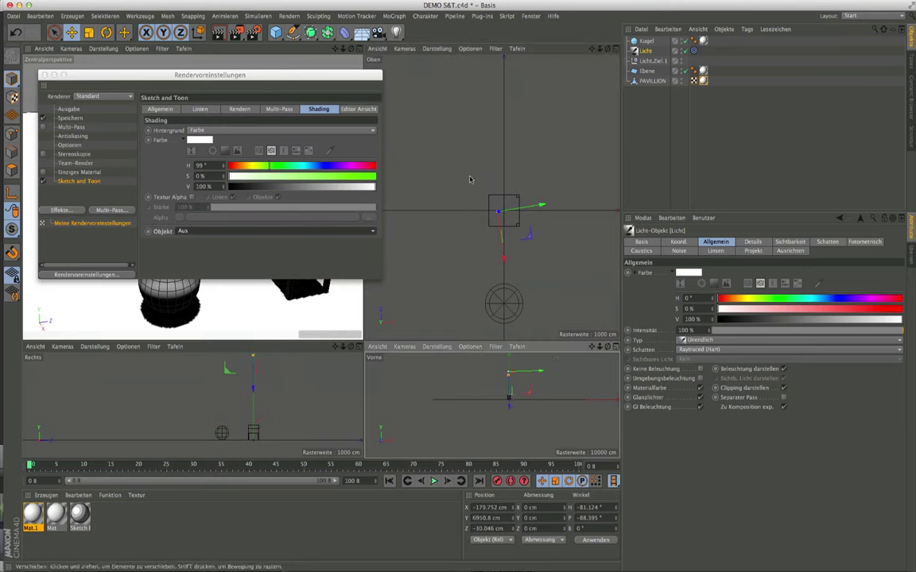
mouse_move(332, 79)
mouse_down()
mouse_move(188, 340)
mouse_move(346, 72)
mouse_move(332, 71)
mouse_up()
Step: Enlarge the perspective view and render it to preview the shading
click(361, 50)
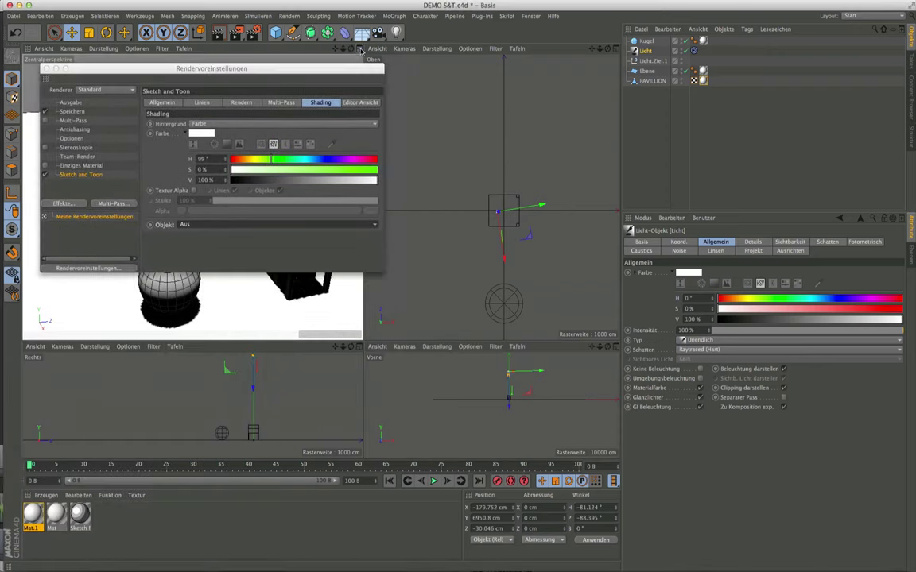
click(361, 50)
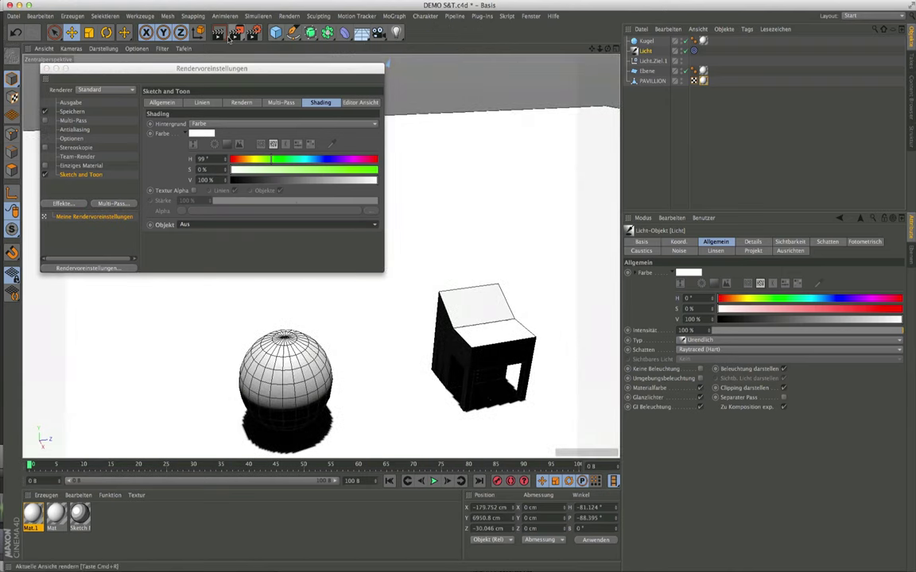
click(216, 32)
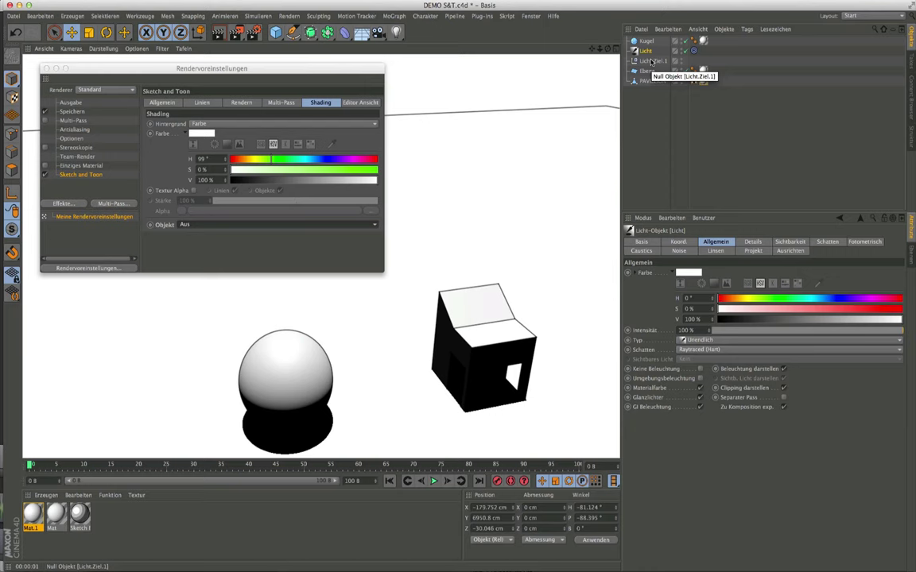
Step: Reposition the light in the Top view so shadows fall behind the sphere and chair
middle_click(532, 173)
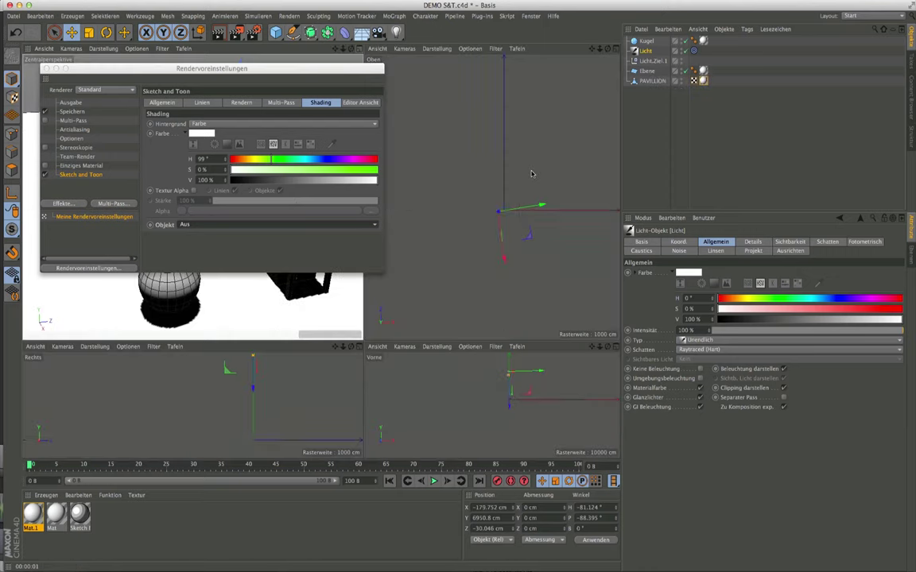
mouse_move(532, 173)
mouse_down()
mouse_move(598, 257)
mouse_move(594, 151)
mouse_up()
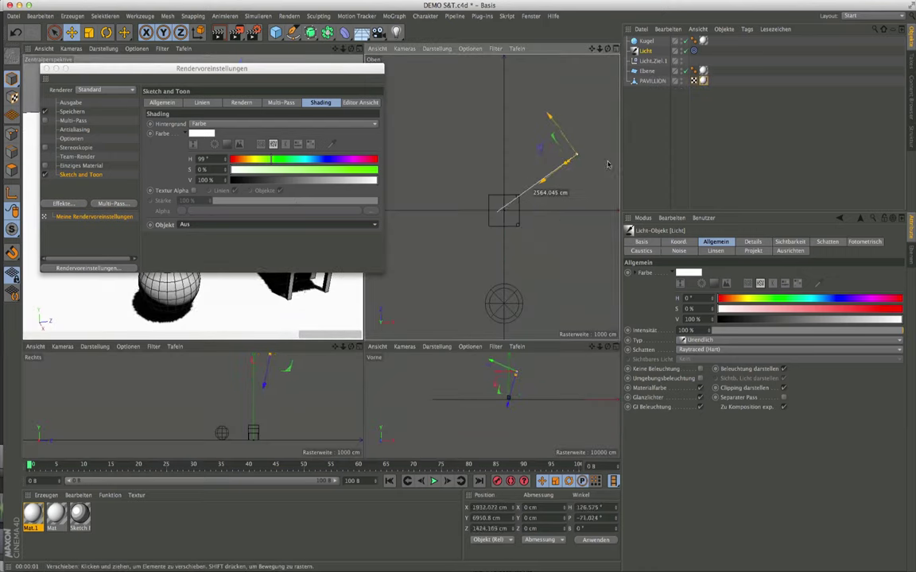
click(614, 50)
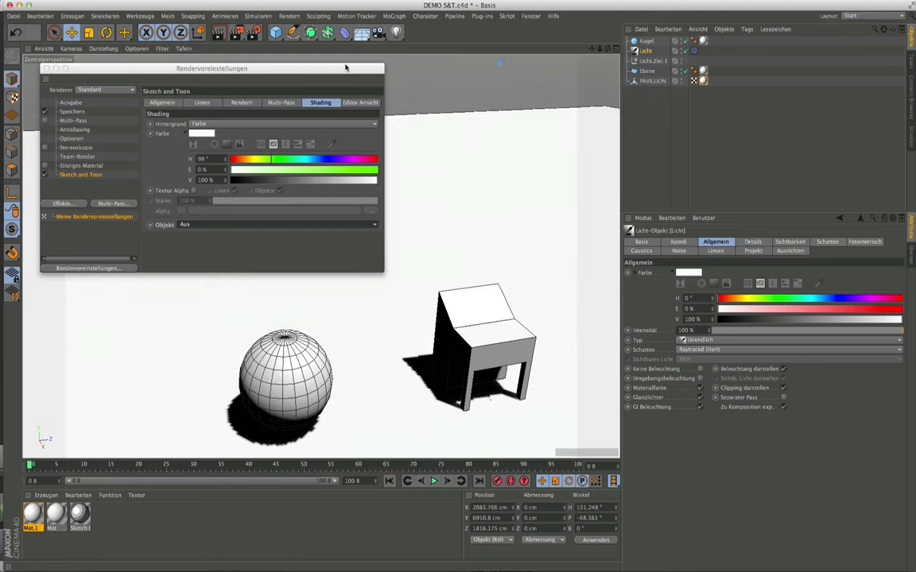
click(364, 34)
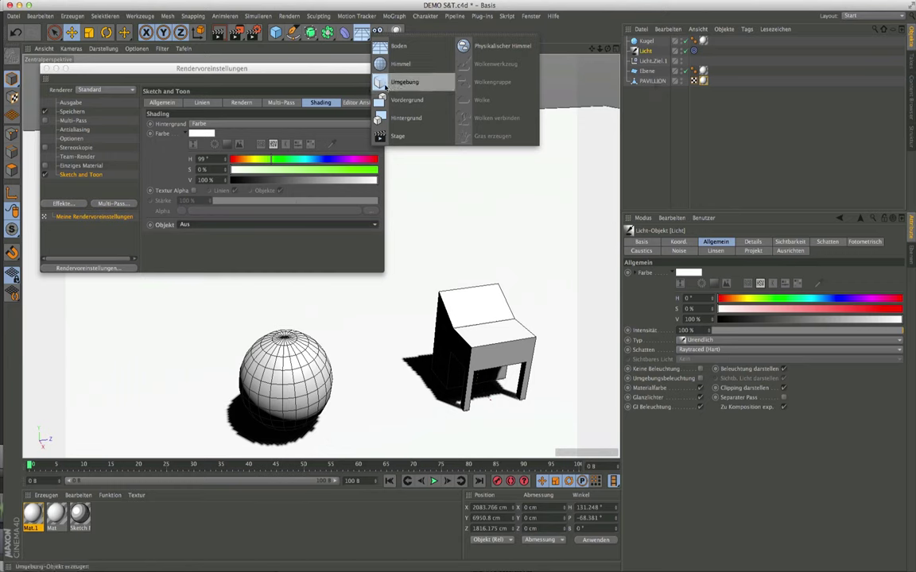
Step: Add an Umgebung environment object at 50% brightness and render the lighter shadows
click(387, 86)
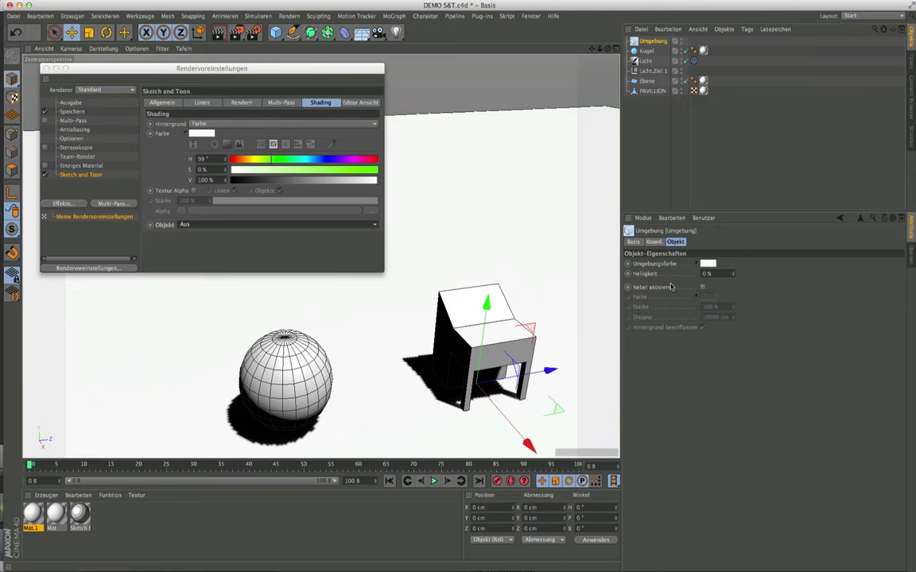
alt+middle_drag(606, 259, 576, 300)
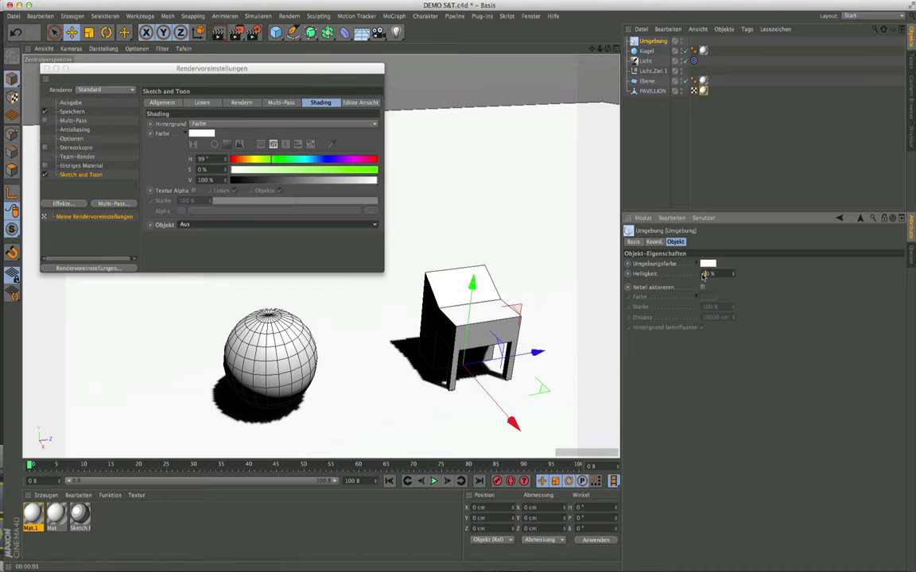
key(Return)
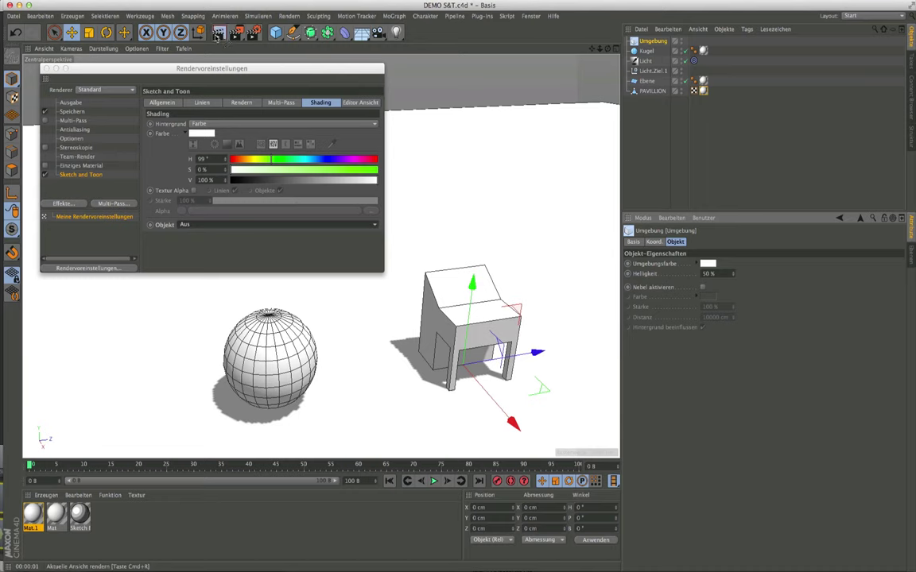
click(216, 37)
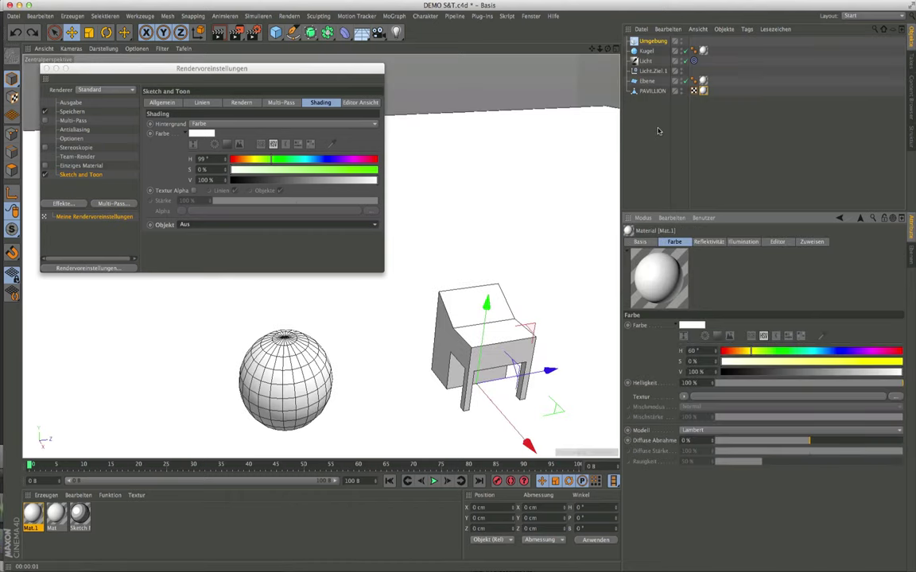
Step: Select the light Licht to show its general settings
click(642, 61)
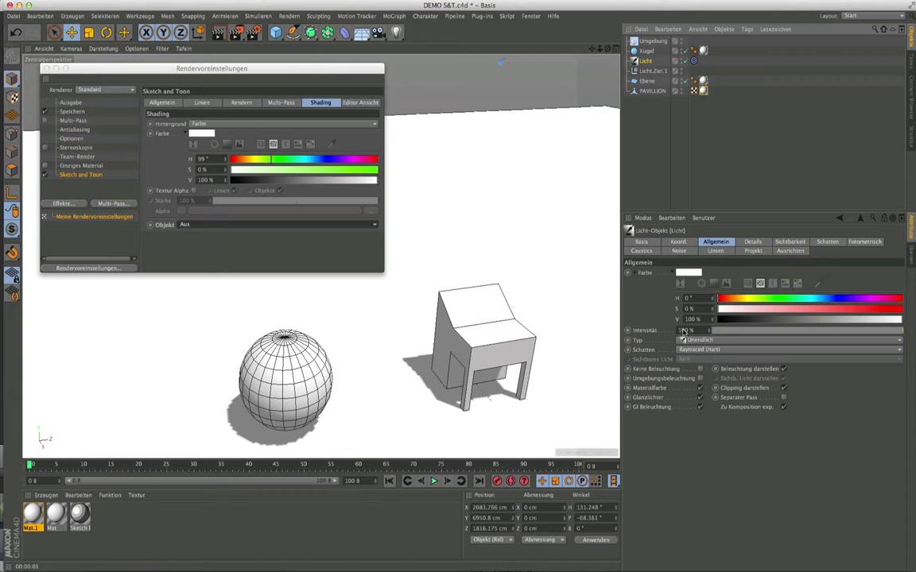
Step: Set the light's Intensität to 200% and render the brighter sphere and chair
text(2)
key(ctrl+z)
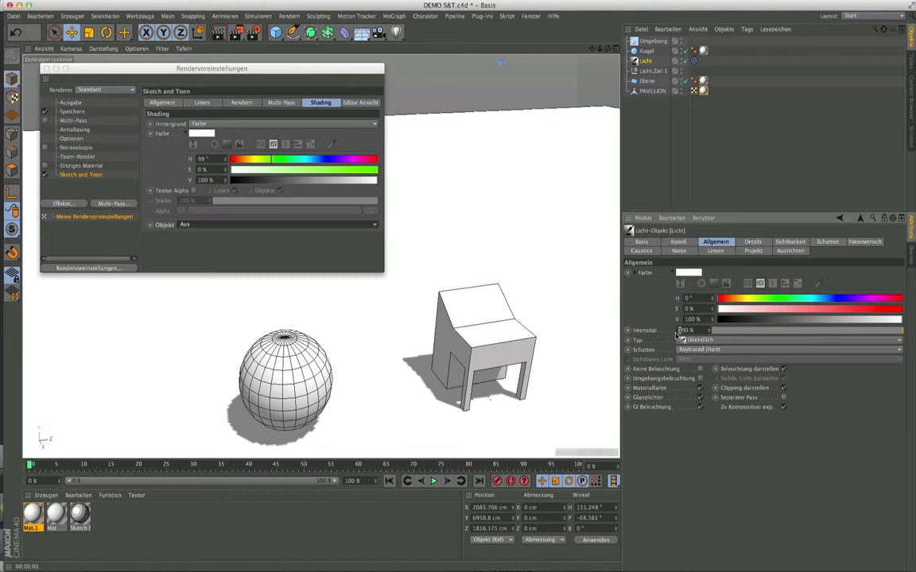
text(200)
key(Return)
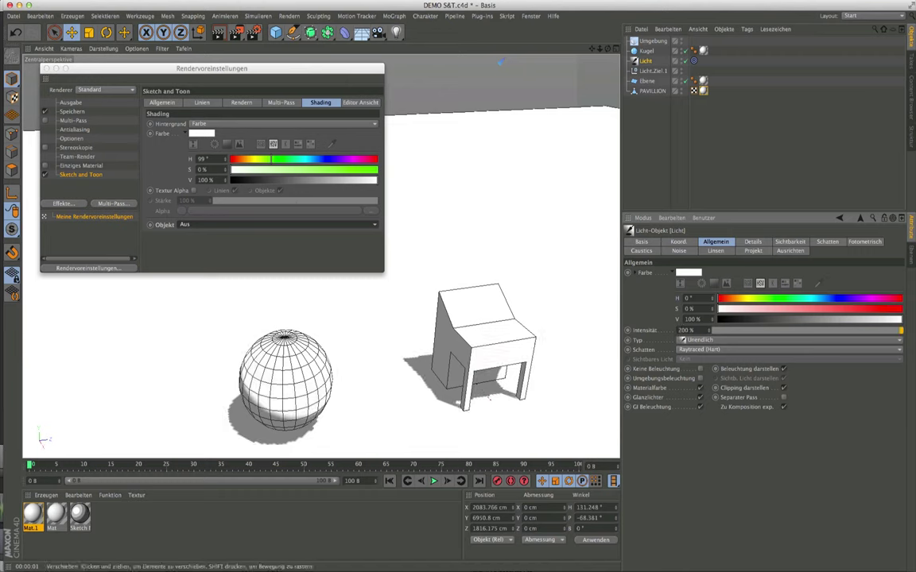
click(219, 36)
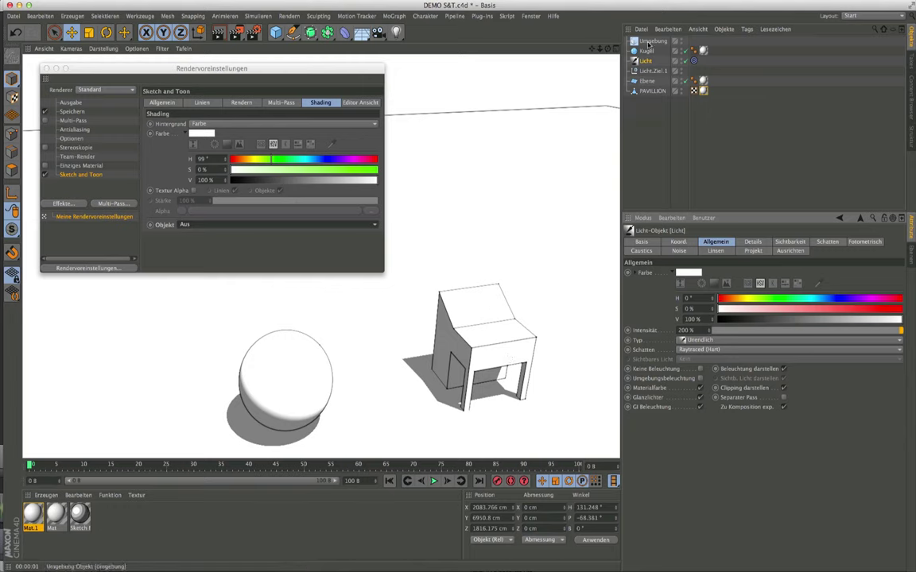
click(650, 41)
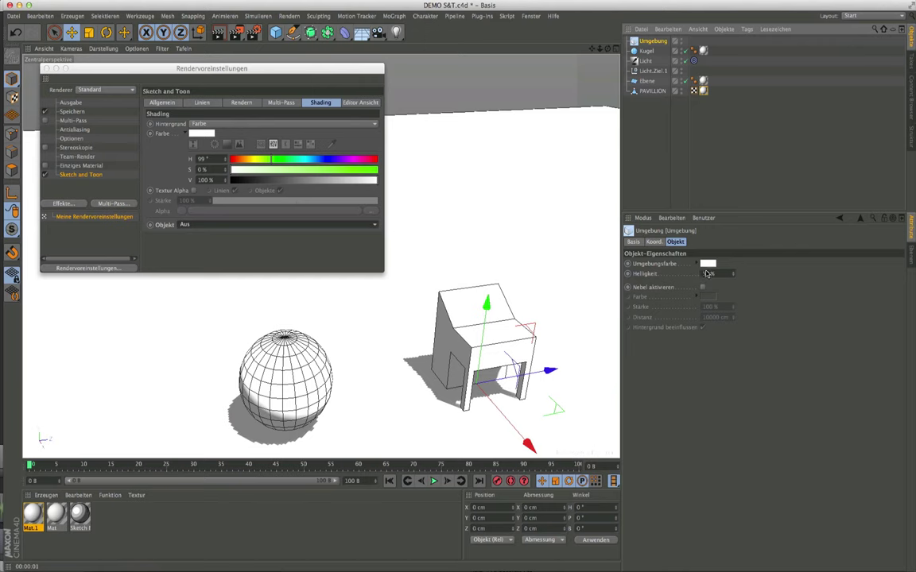
click(642, 61)
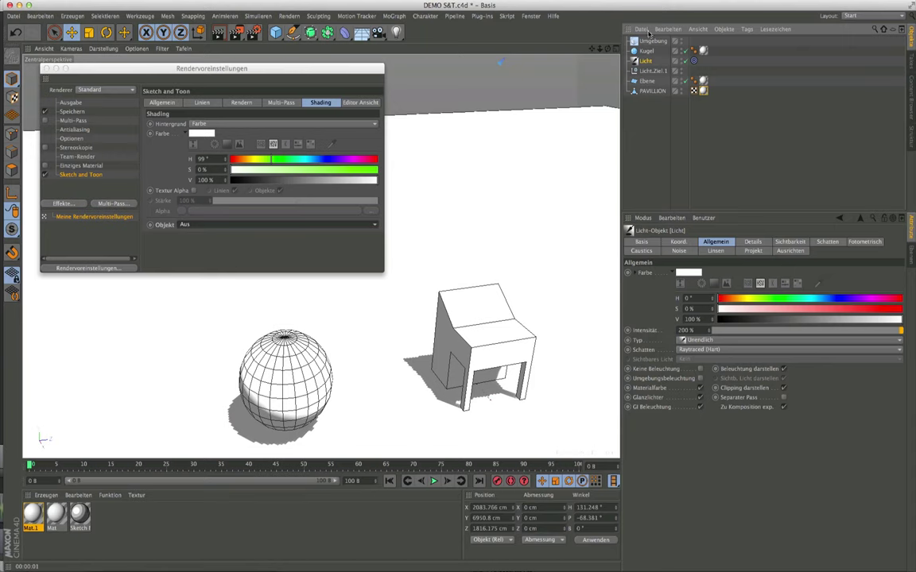
click(651, 41)
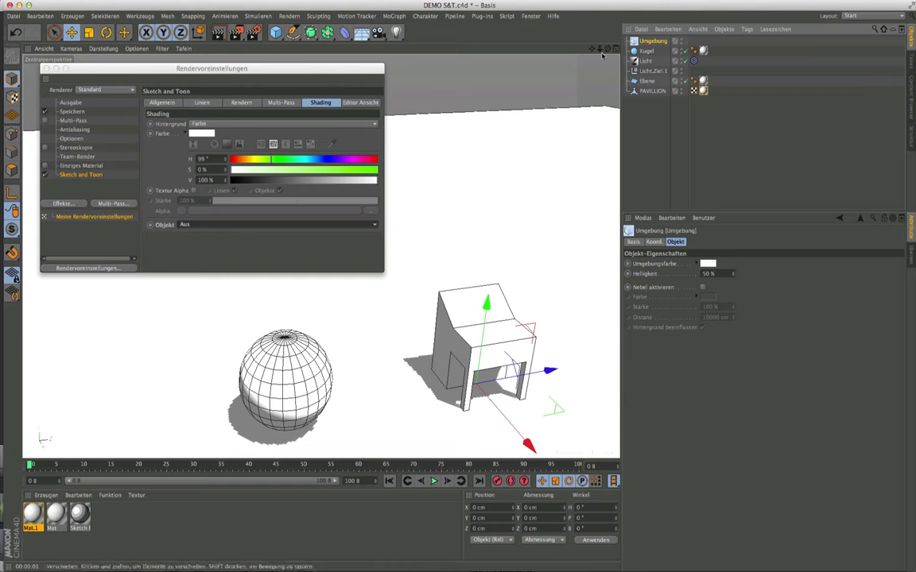
drag(591, 48, 576, 30)
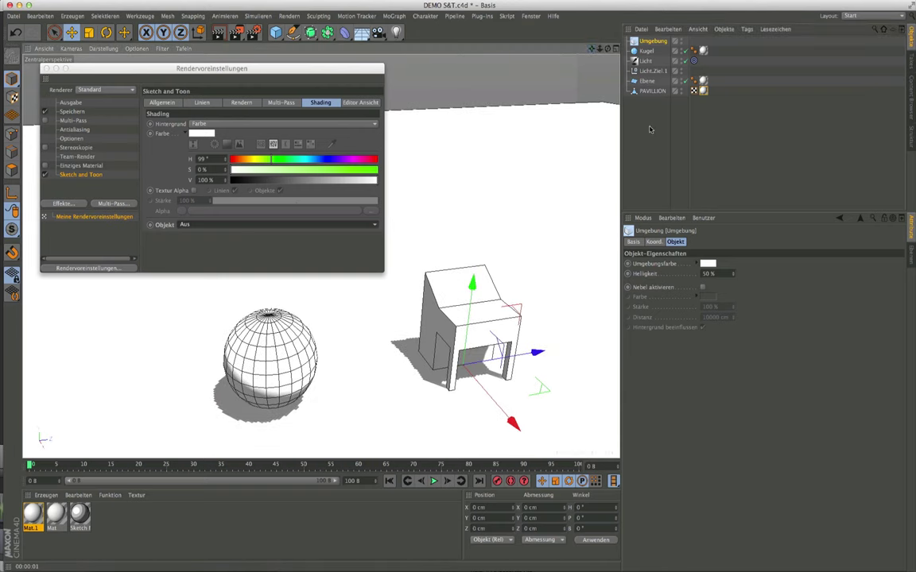
drag(723, 277, 608, 266)
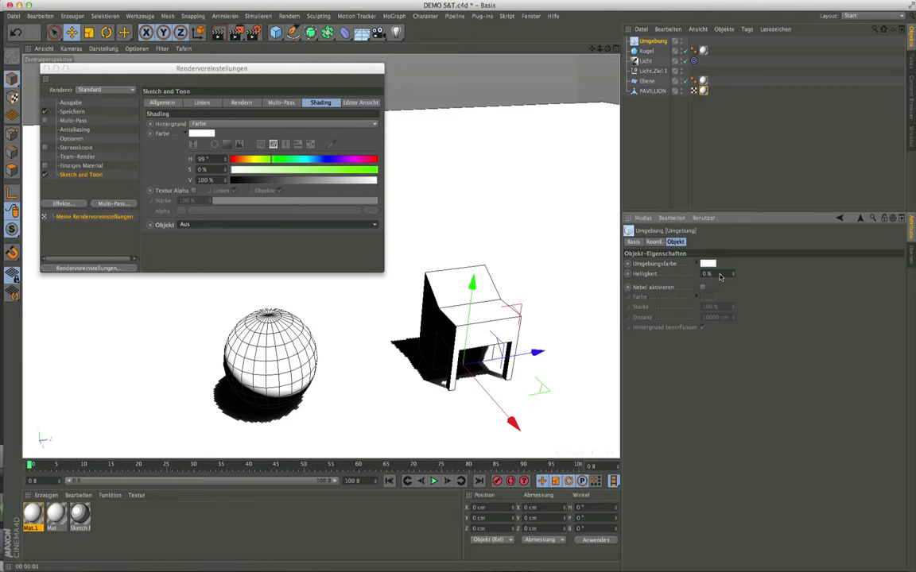
text(3)
key(Return)
key(Return)
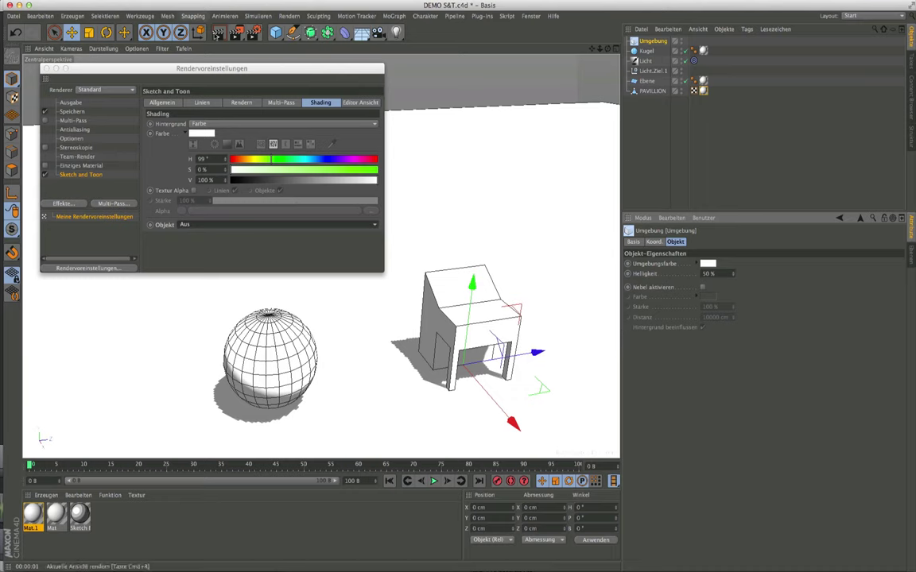
click(219, 32)
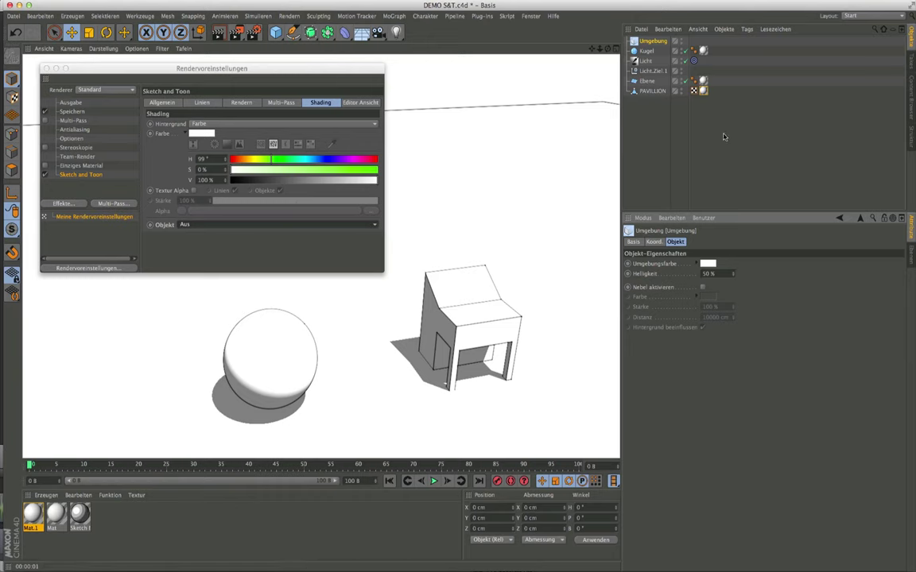
Step: Delete the sphere from the scene and close the Render Settings window
click(646, 61)
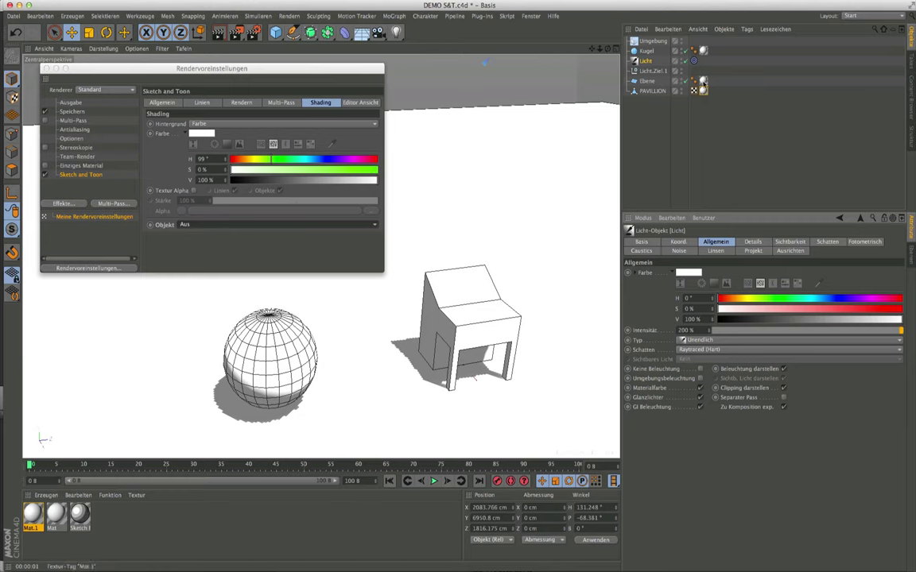
click(648, 51)
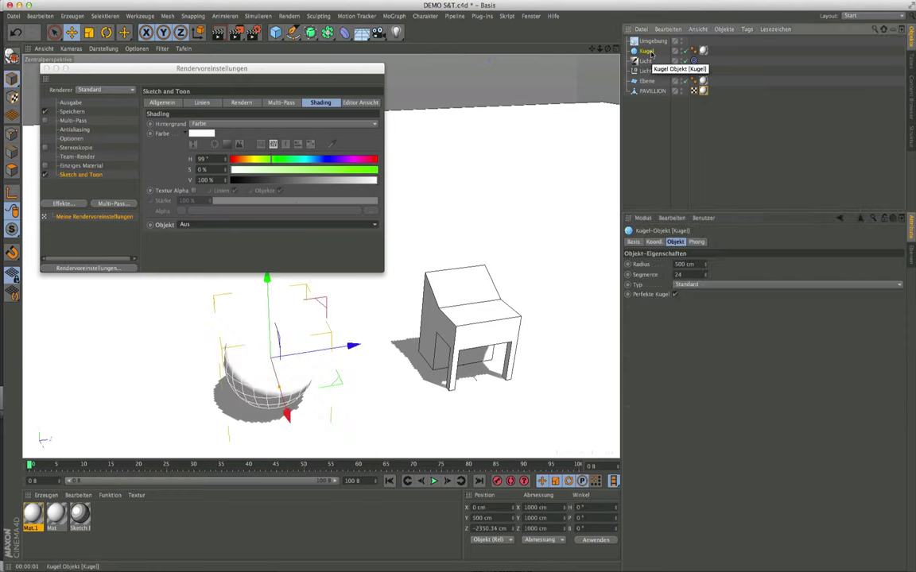
key(Delete)
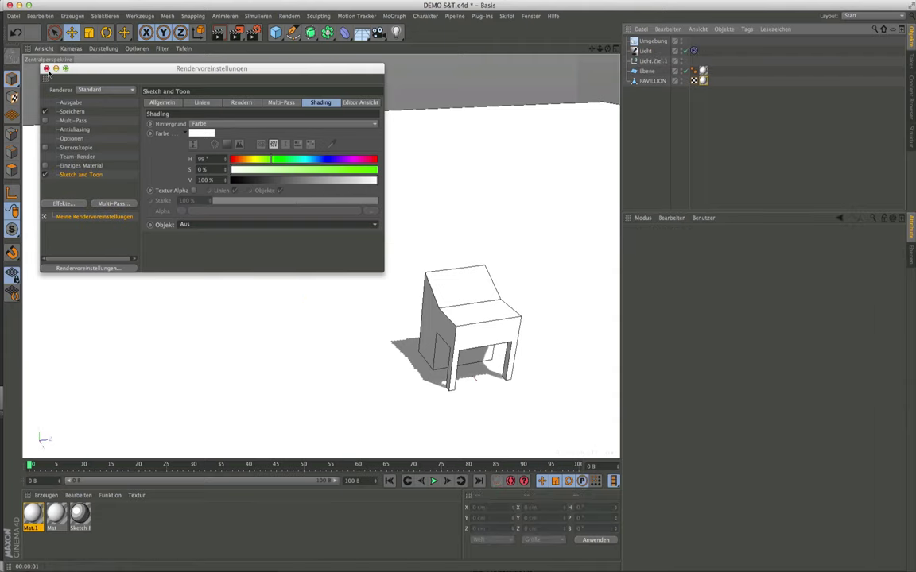
click(46, 69)
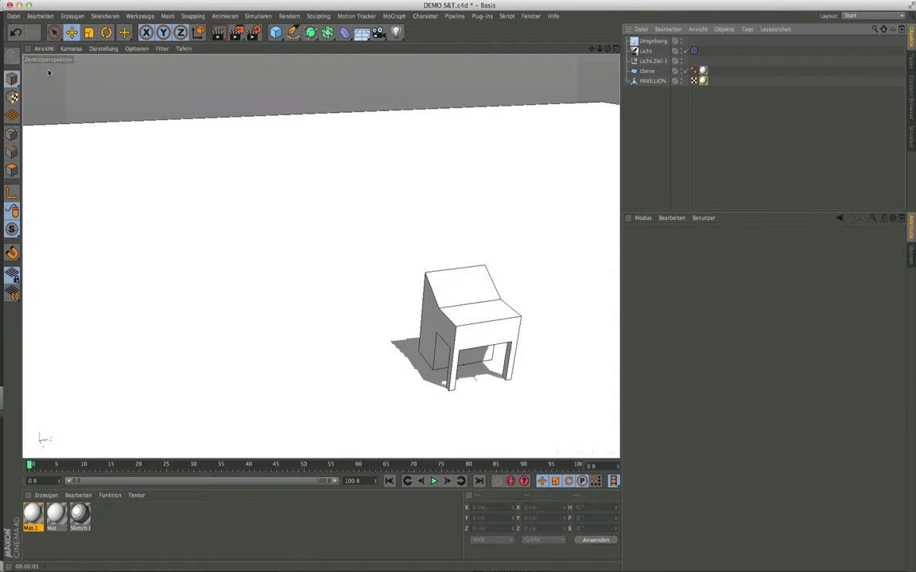
Step: Rename the light object to 'Licht Sonnenersatz'
click(650, 47)
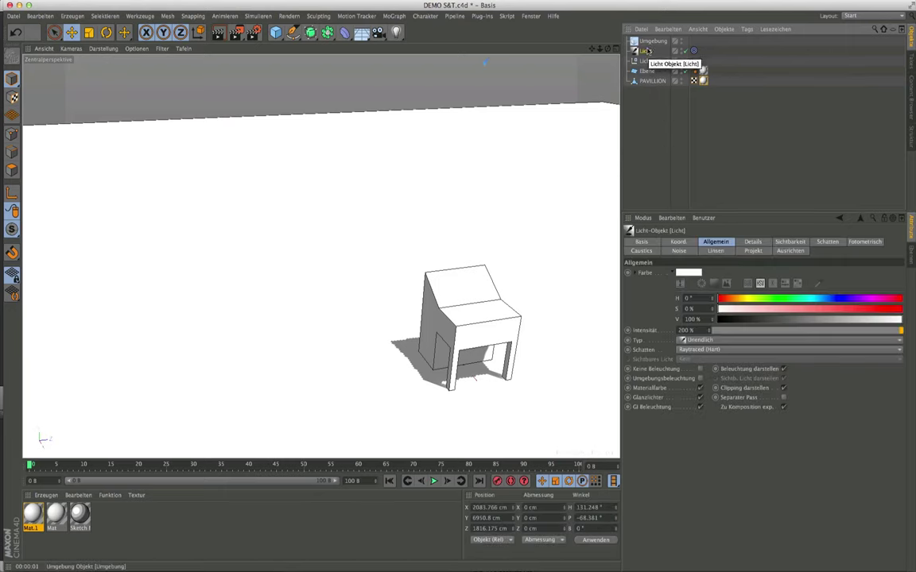
double_click(644, 51)
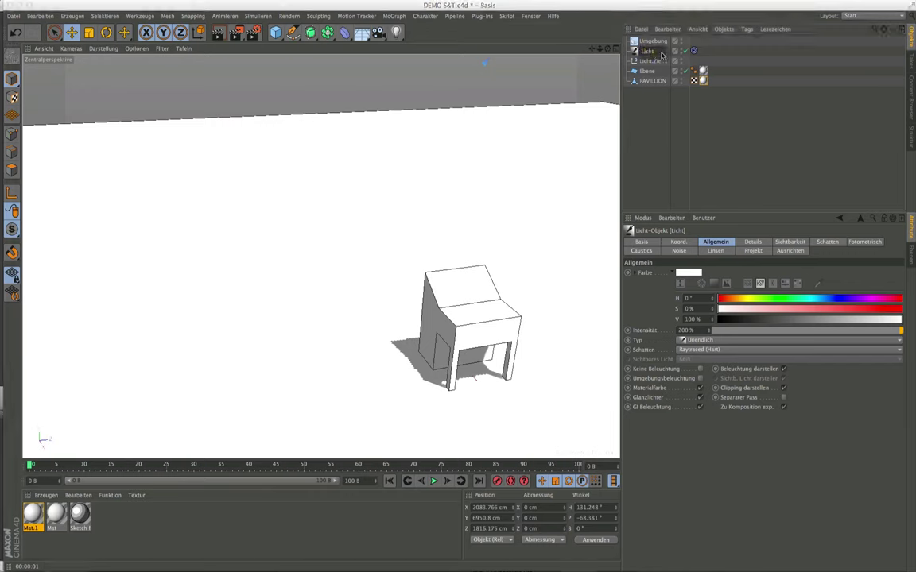
text(Sonne)
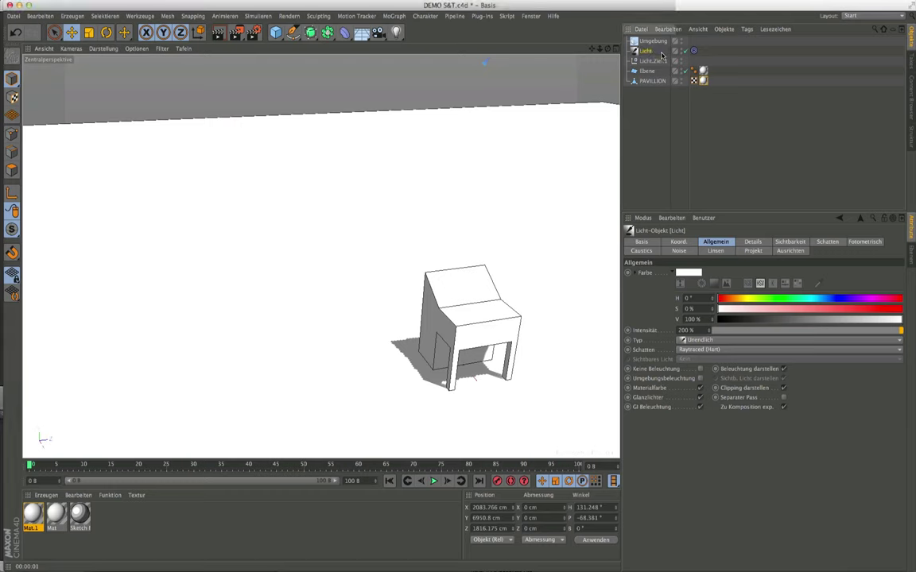
key(Return)
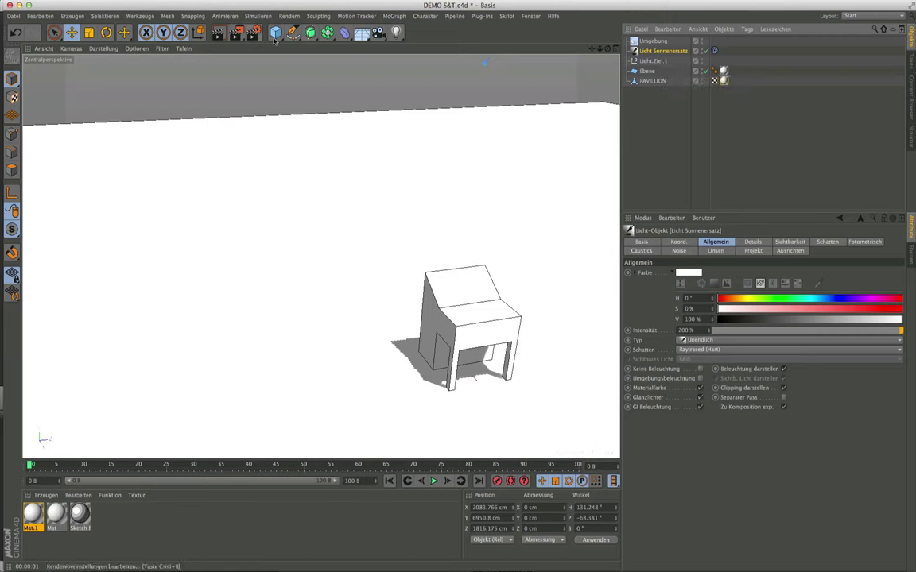
Step: Add a new Null object and name it SETTING
drag(275, 32, 308, 45)
click(314, 49)
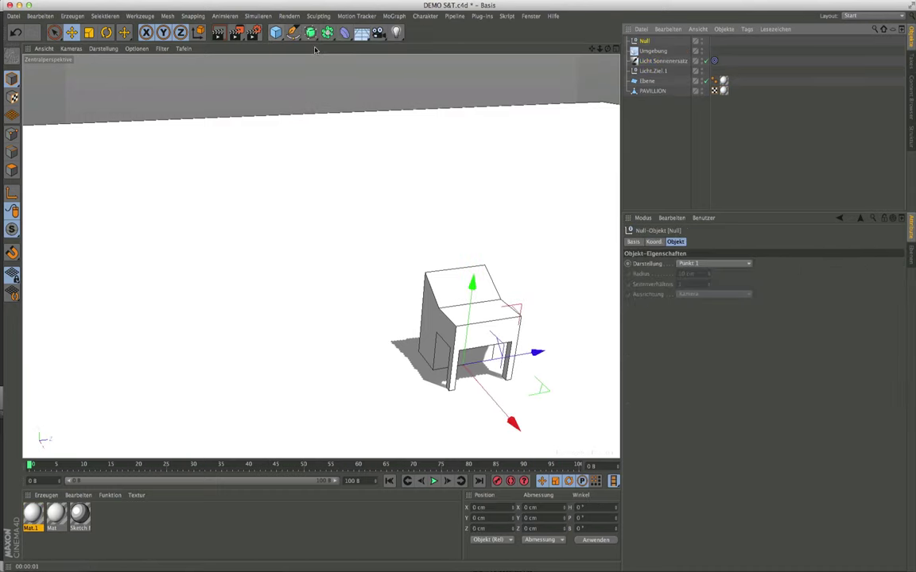
double_click(646, 41)
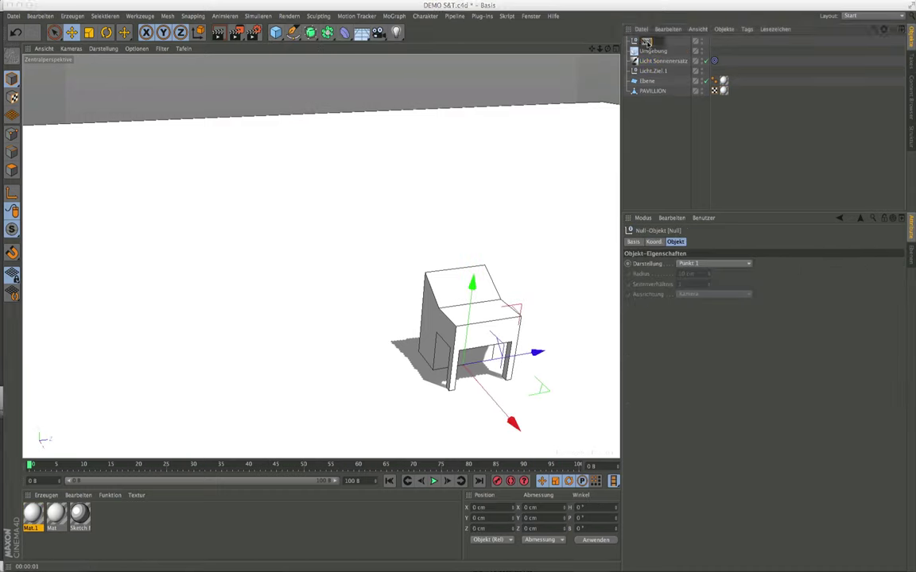
text(St)
text(G)
key(Return)
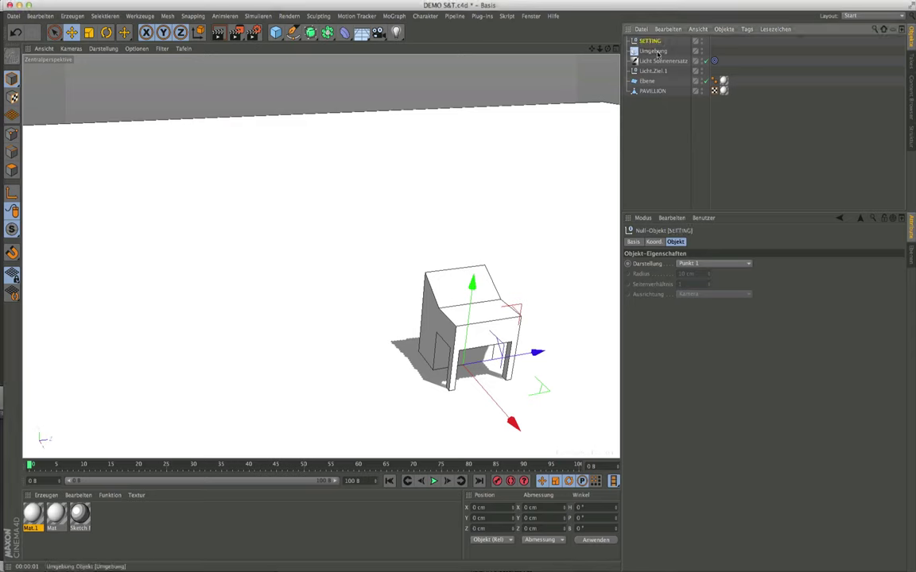
Step: Group Umgebung and both lights under SETTING and move it below Ebene and PAVILLION
click(655, 51)
shift+click(652, 72)
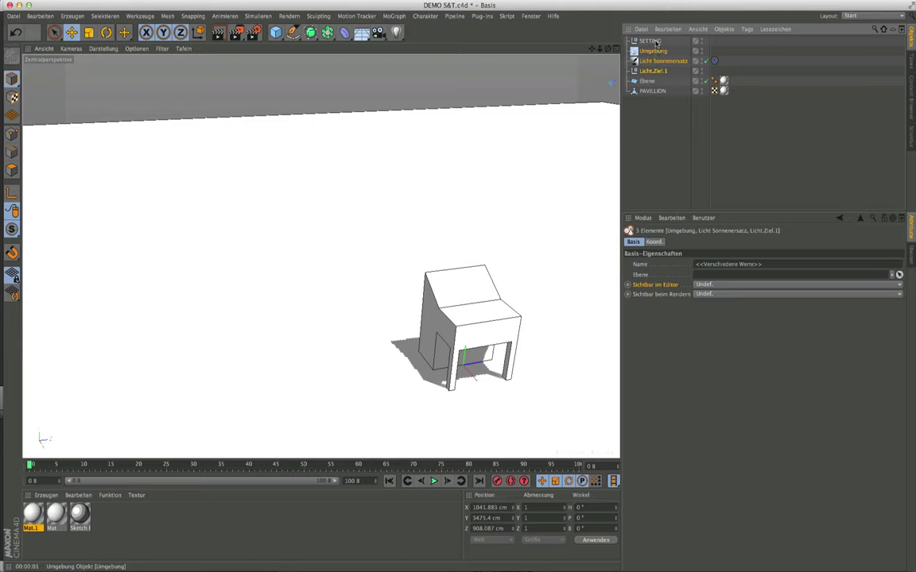
drag(655, 51, 657, 43)
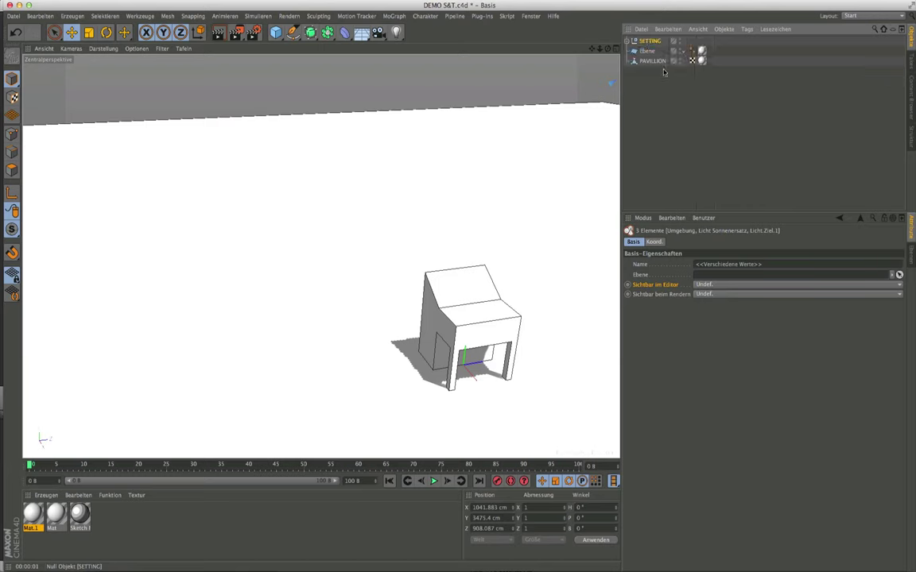
drag(629, 44, 651, 81)
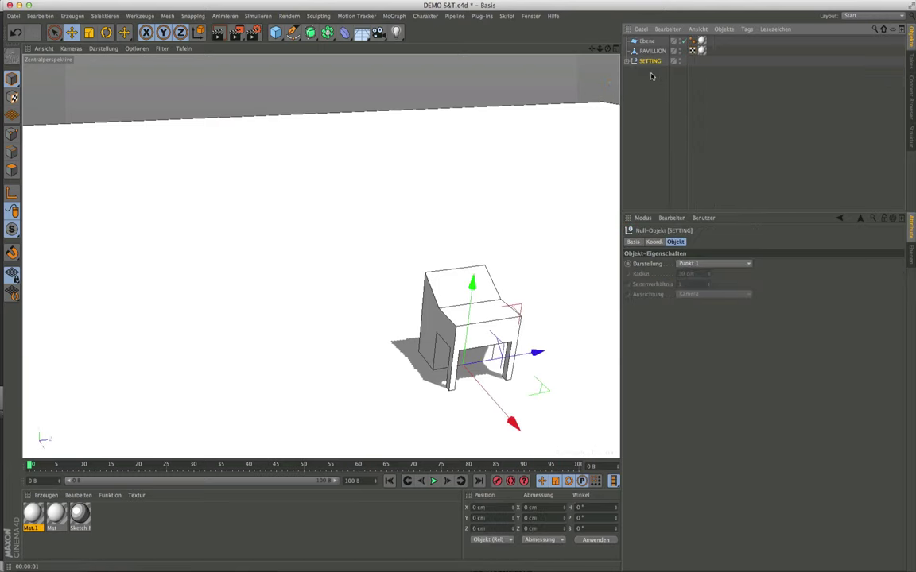
click(650, 75)
click(649, 63)
Step: Pan, orbit and zoom the viewport to view the pavilion from the front and from above
drag(592, 49, 517, 16)
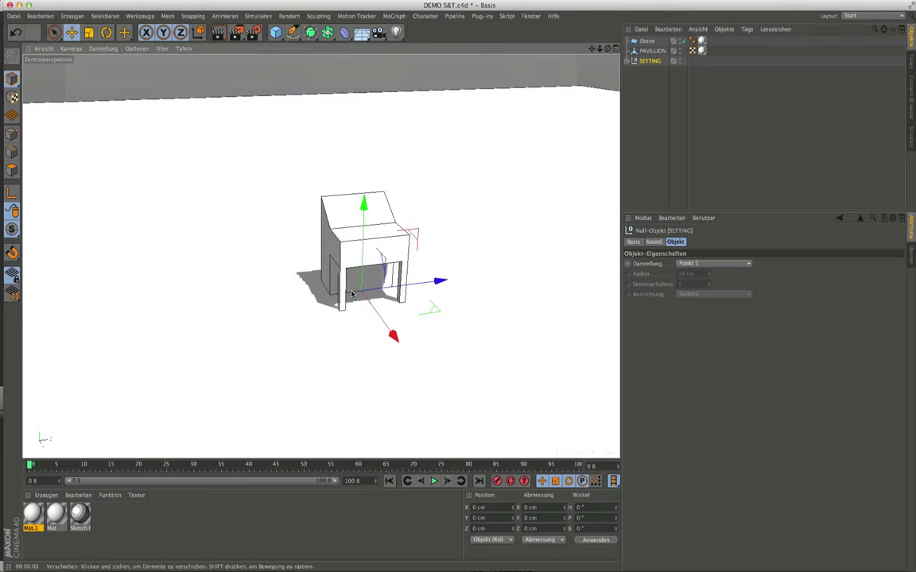
mouse_move(532, 198)
alt+mouse_down()
mouse_move(321, 254)
mouse_move(423, 271)
alt+mouse_up()
scroll(321, 254, up, 3)
scroll(369, 269, up, 2)
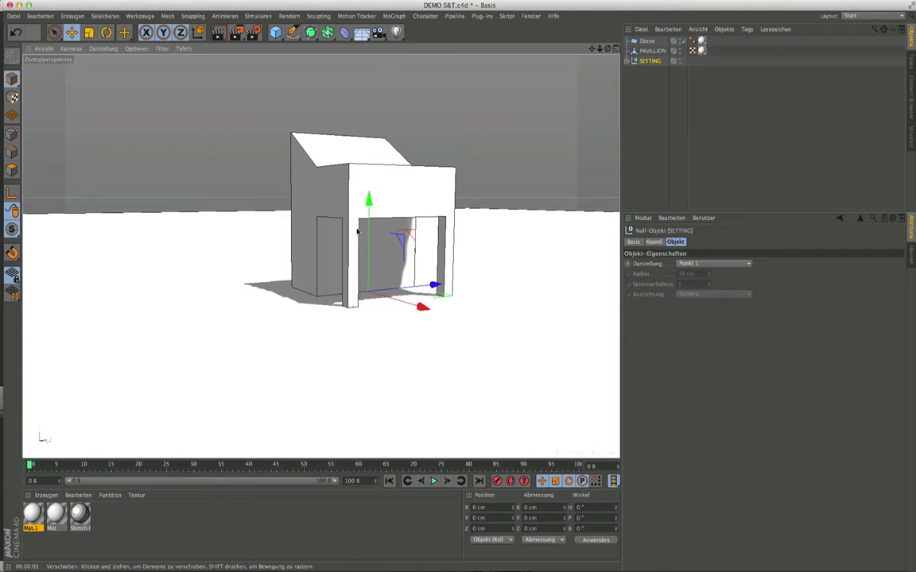
mouse_move(357, 231)
alt+mouse_down()
mouse_move(409, 274)
mouse_move(454, 275)
mouse_move(289, 279)
alt+mouse_up()
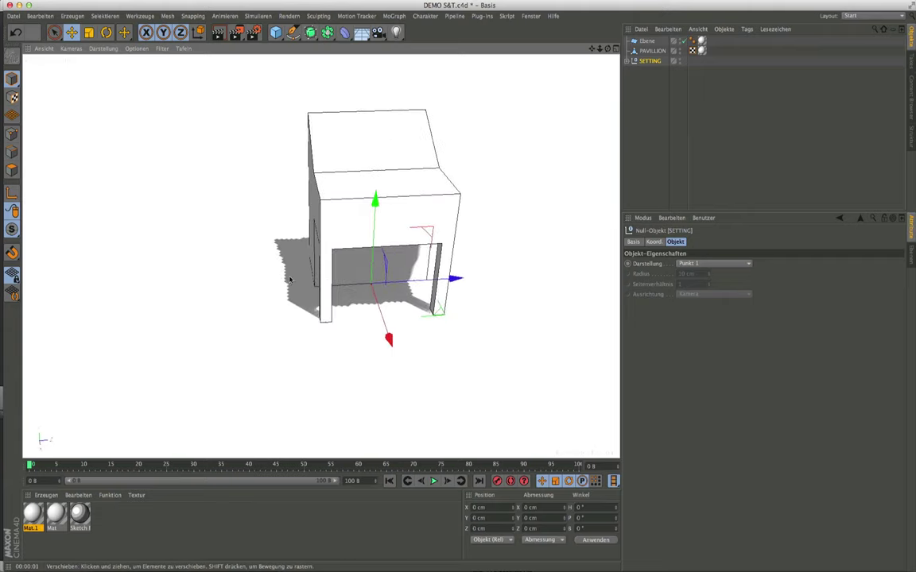
scroll(322, 205, down, 3)
scroll(322, 205, down, 2)
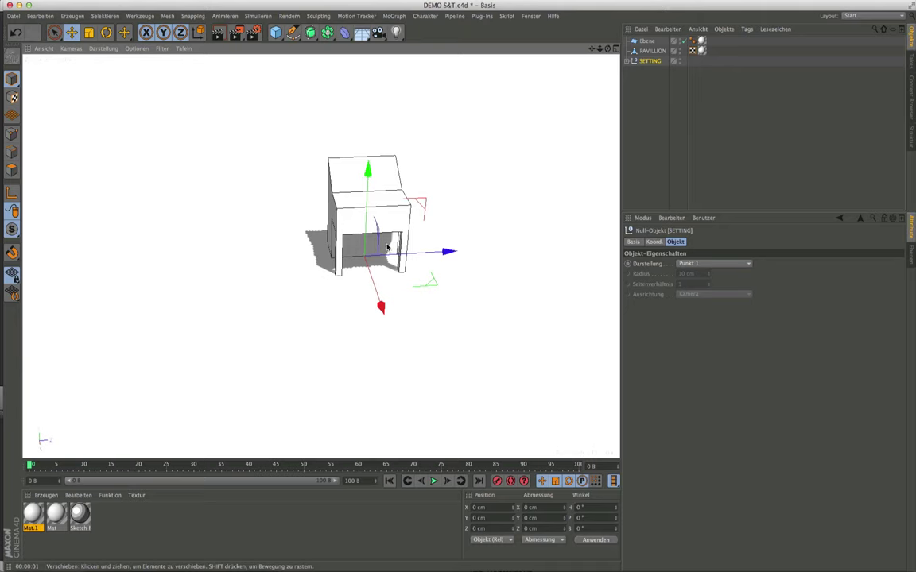
Step: Step back through earlier views with Ansicht rückgängig to a low frontal angle on the pavilion
click(45, 49)
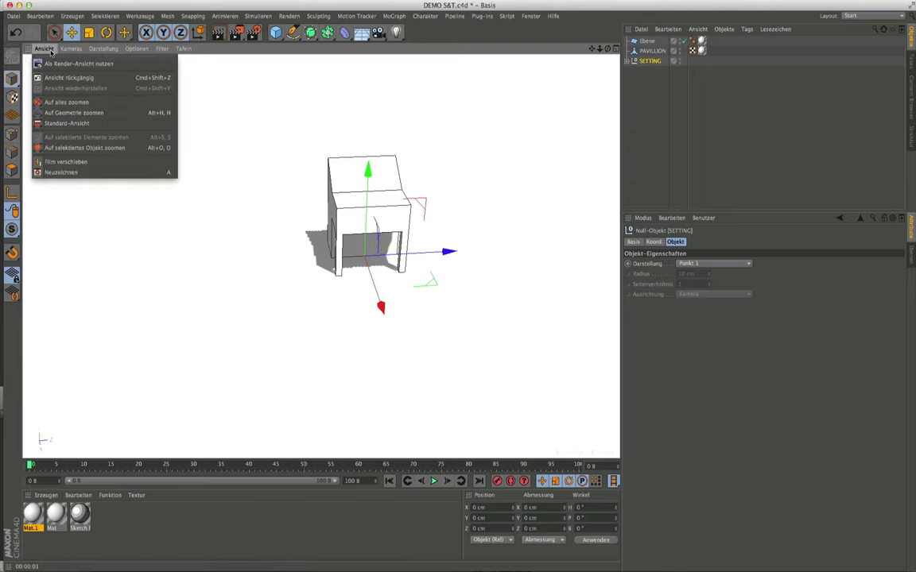
click(68, 77)
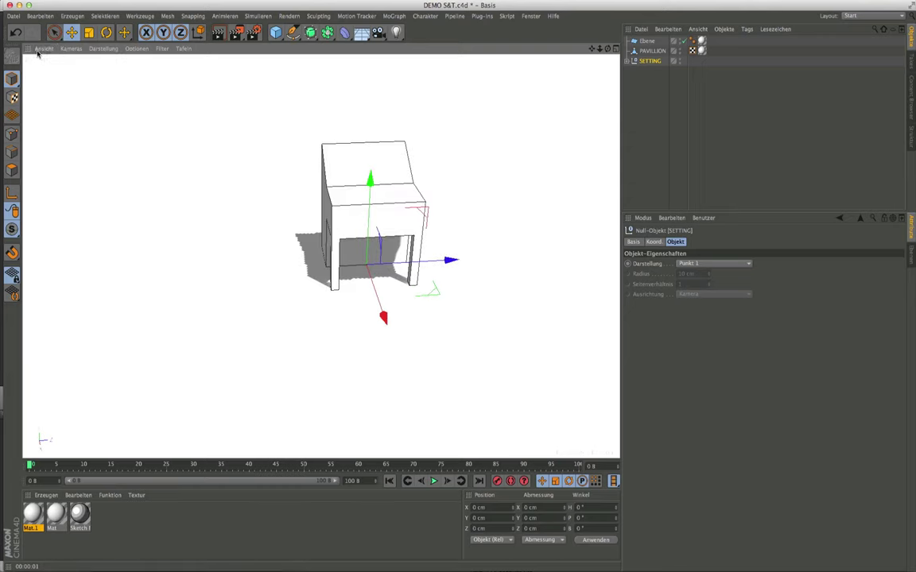
click(43, 48)
click(50, 78)
click(44, 49)
click(56, 77)
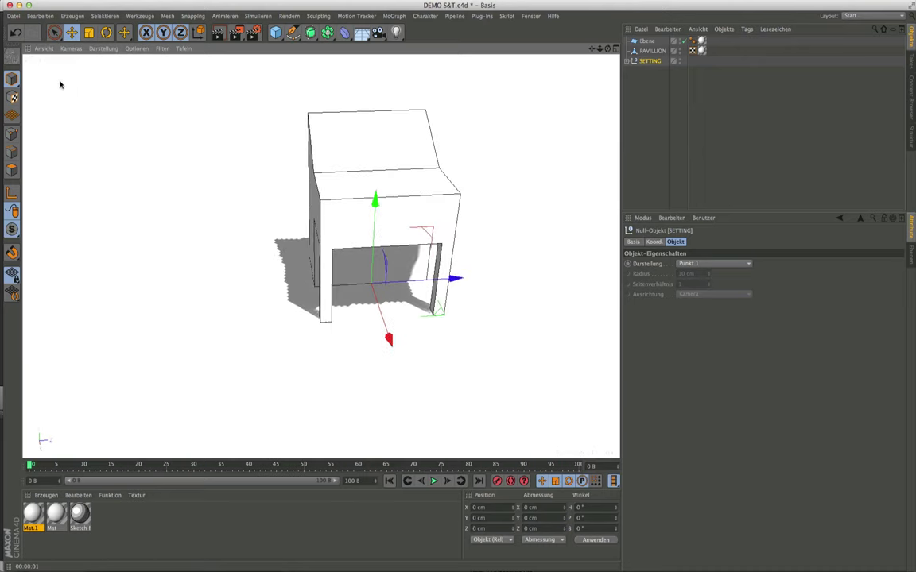
click(44, 48)
click(51, 77)
click(44, 49)
click(49, 77)
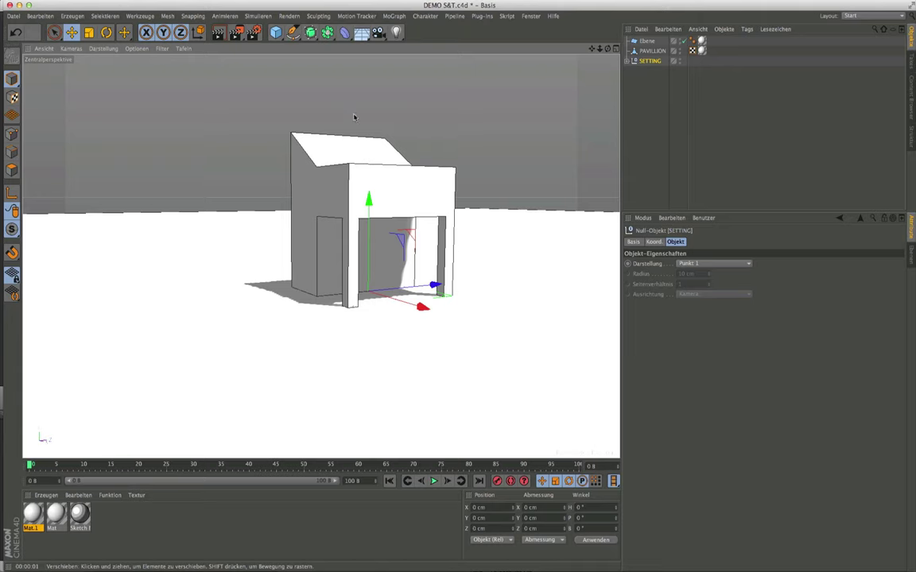
Step: Add a 36 mm camera named Kamera from the current view and look through it
click(383, 35)
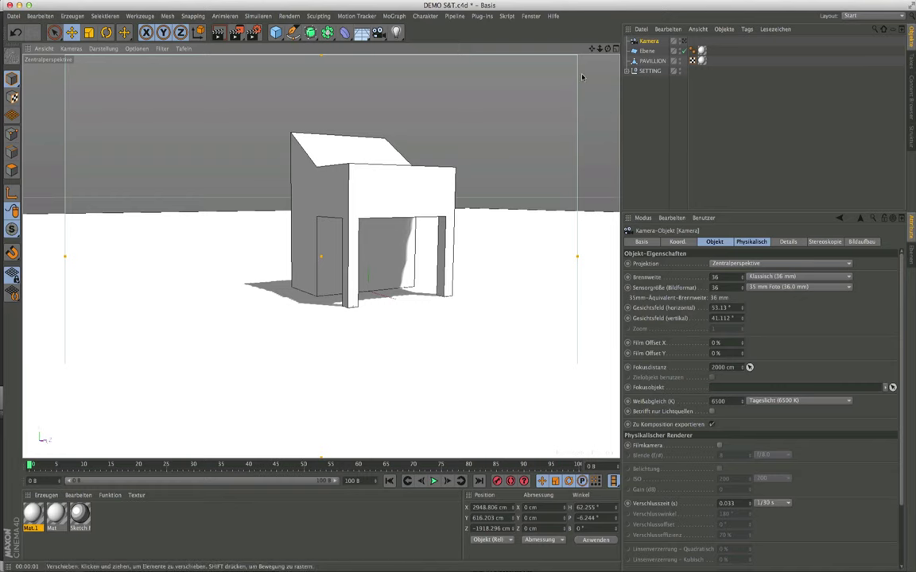
scroll(588, 76, down, 5)
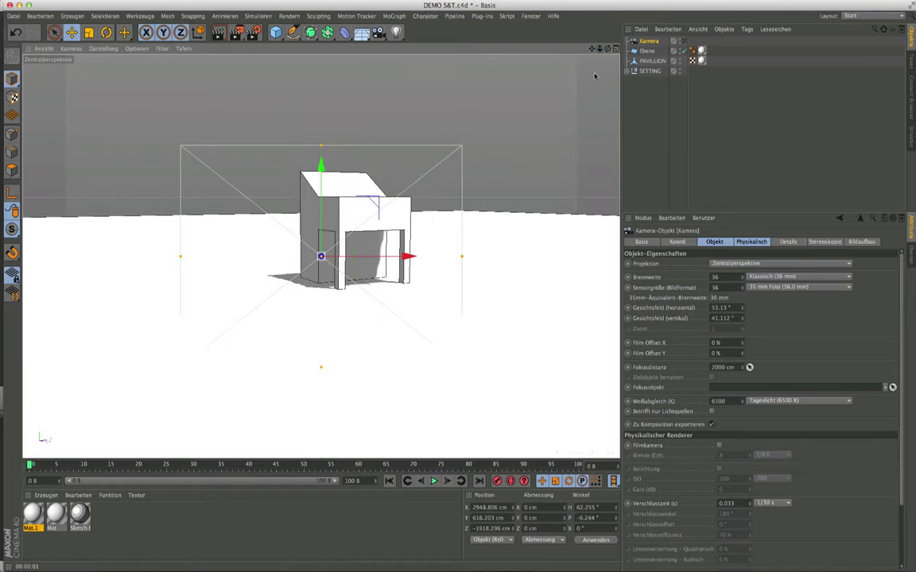
mouse_move(352, 322)
alt+mouse_down()
mouse_move(379, 266)
mouse_move(413, 286)
alt+mouse_up()
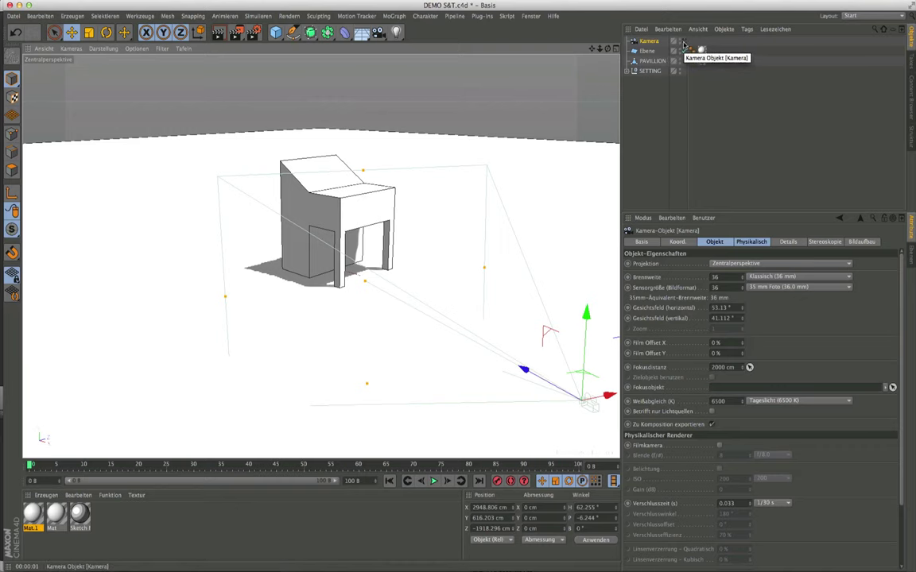
click(683, 42)
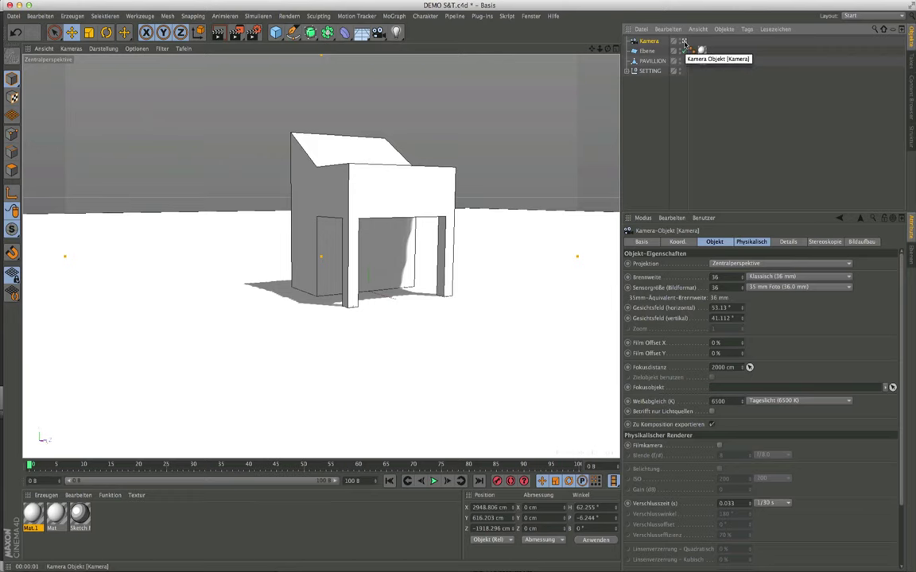
click(683, 42)
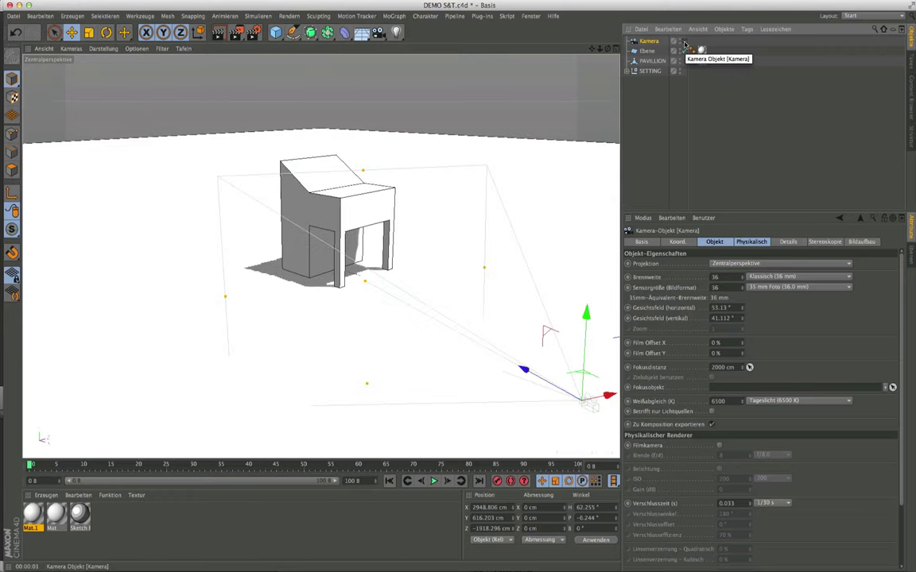
click(683, 42)
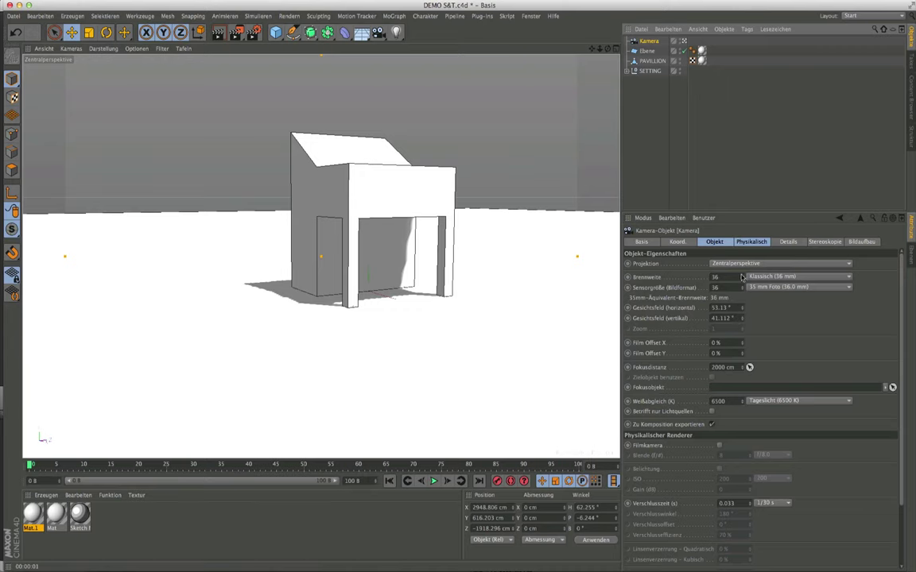
Step: Lower Kamera's Brennweite to 7.6 mm for a very wide view
mouse_move(743, 279)
mouse_down()
mouse_move(743, 397)
mouse_move(743, 254)
mouse_up()
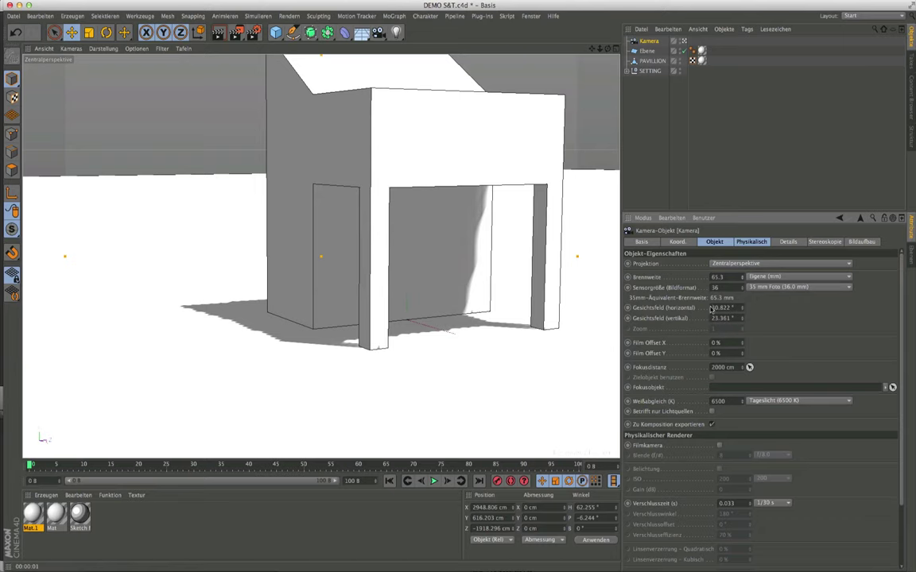
mouse_move(742, 278)
mouse_down()
mouse_move(743, 342)
mouse_move(742, 266)
mouse_up()
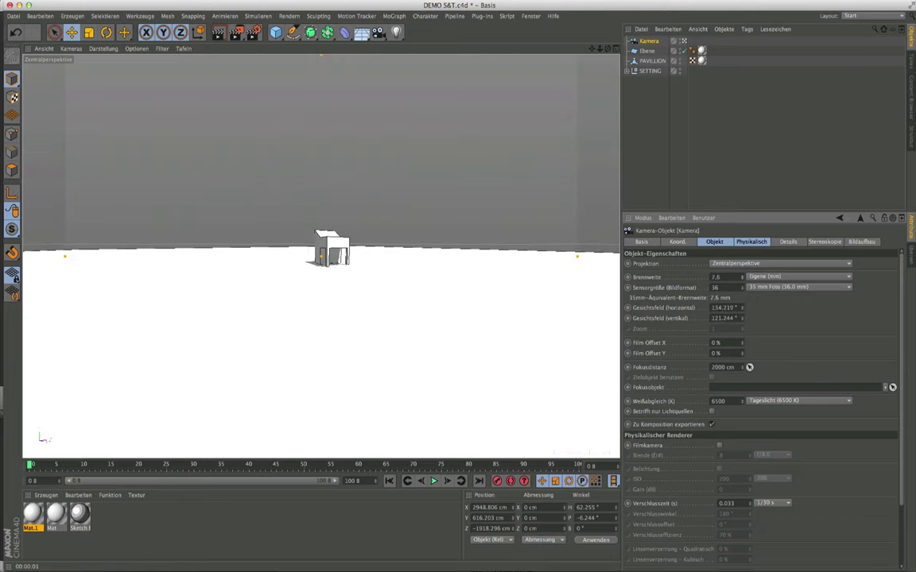
Step: In four views, move the camera toward the pavilion and raise the focal length to 33.128 mm
click(599, 49)
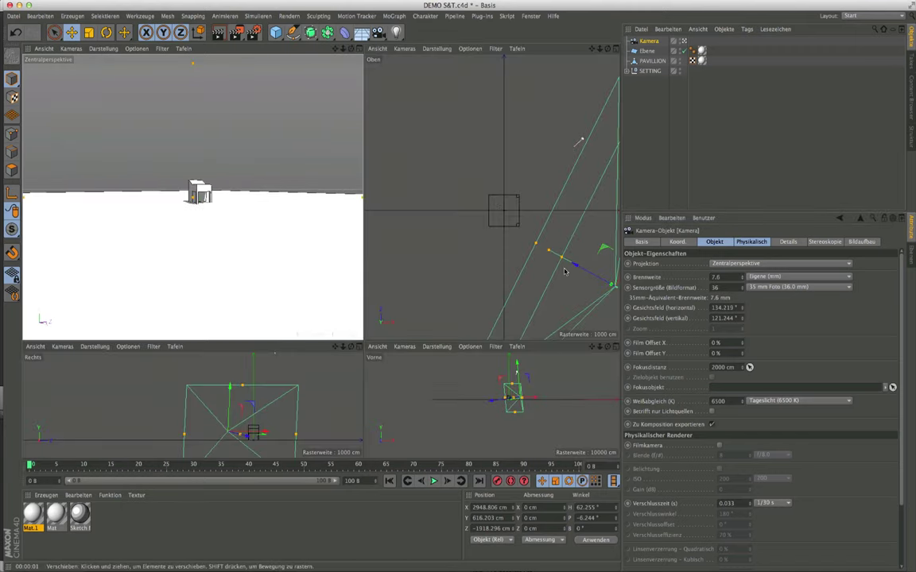
mouse_move(576, 266)
mouse_down()
mouse_move(565, 278)
mouse_move(548, 248)
mouse_move(481, 203)
mouse_move(521, 237)
mouse_move(497, 213)
mouse_up()
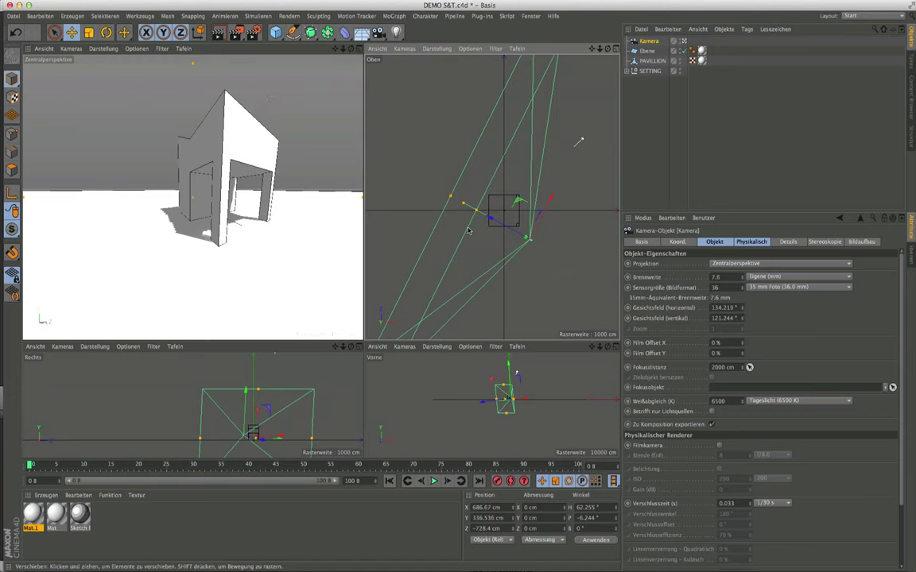
drag(489, 219, 560, 257)
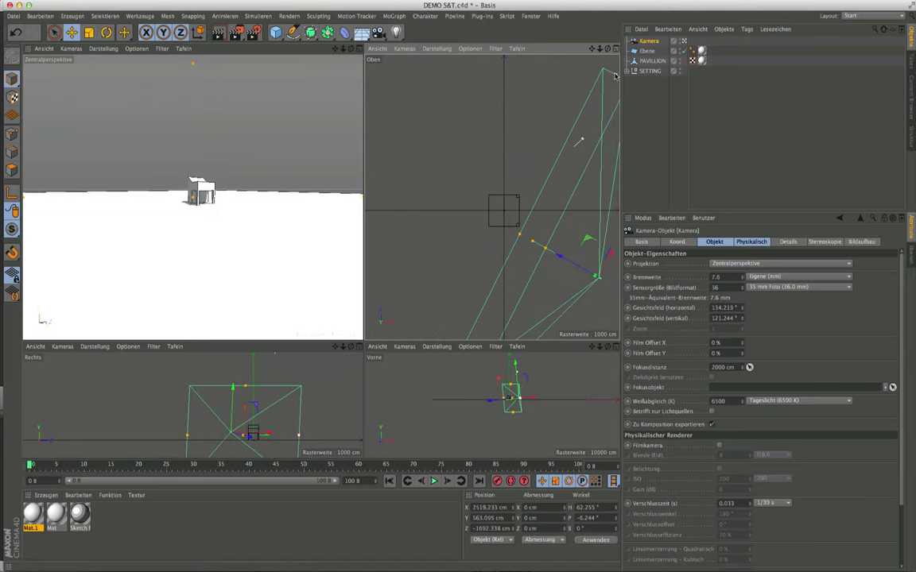
drag(615, 79, 518, 194)
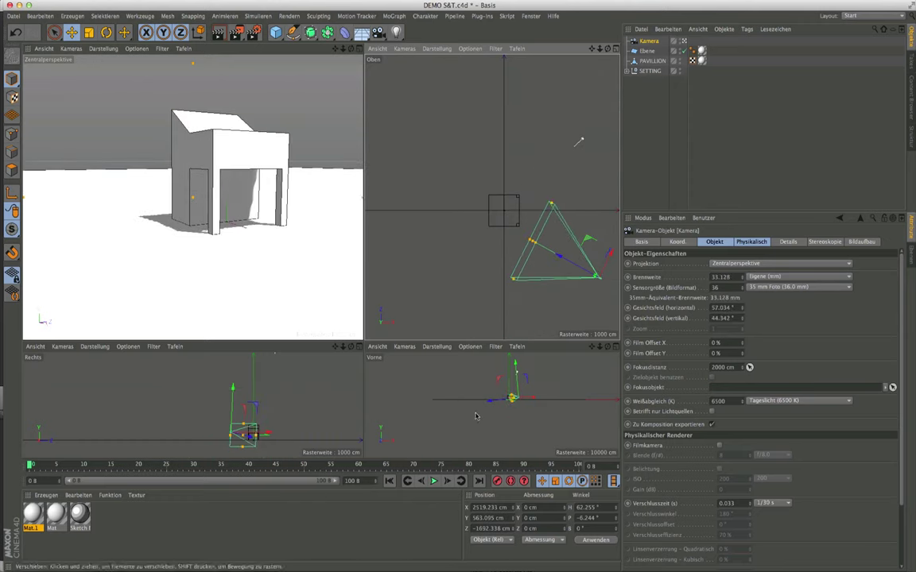
Step: Orbit and move the camera closer for a low three-quarter view of the pavilion
drag(235, 390, 233, 385)
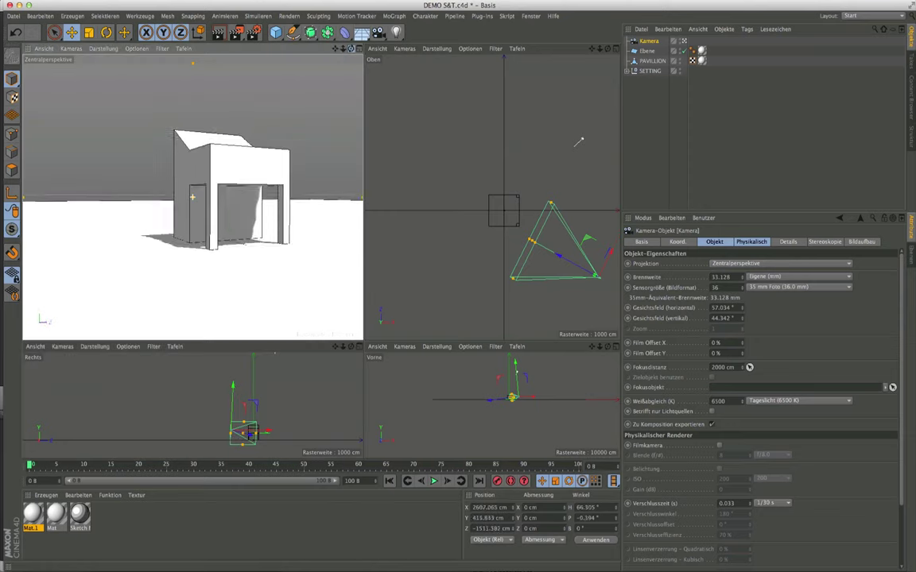
mouse_move(350, 48)
mouse_down()
mouse_move(322, 46)
mouse_move(348, 94)
mouse_up()
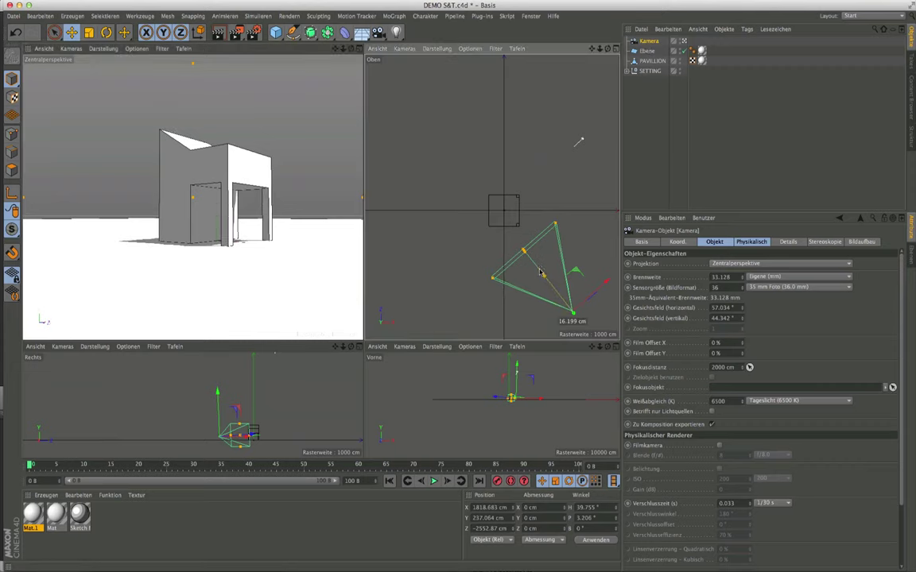
drag(541, 271, 517, 238)
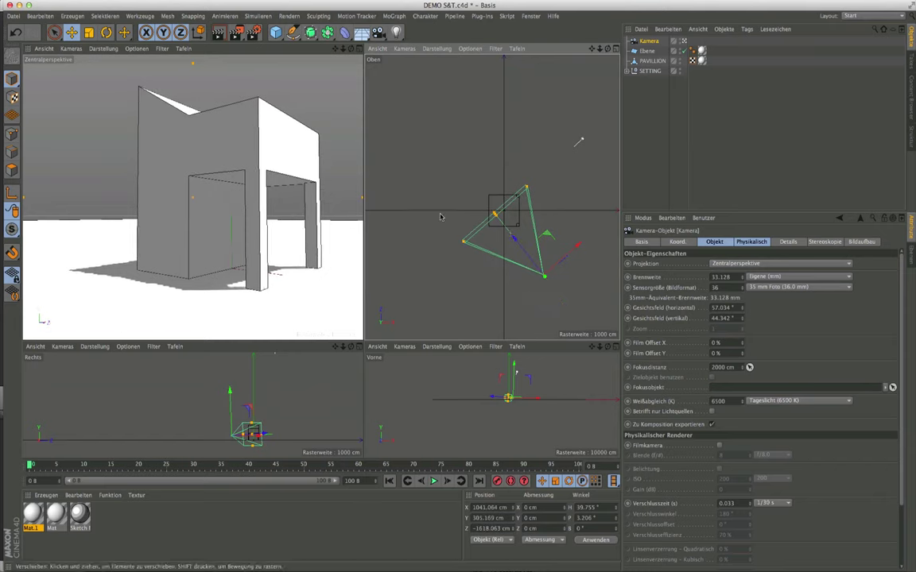
alt+drag(294, 111, 294, 136)
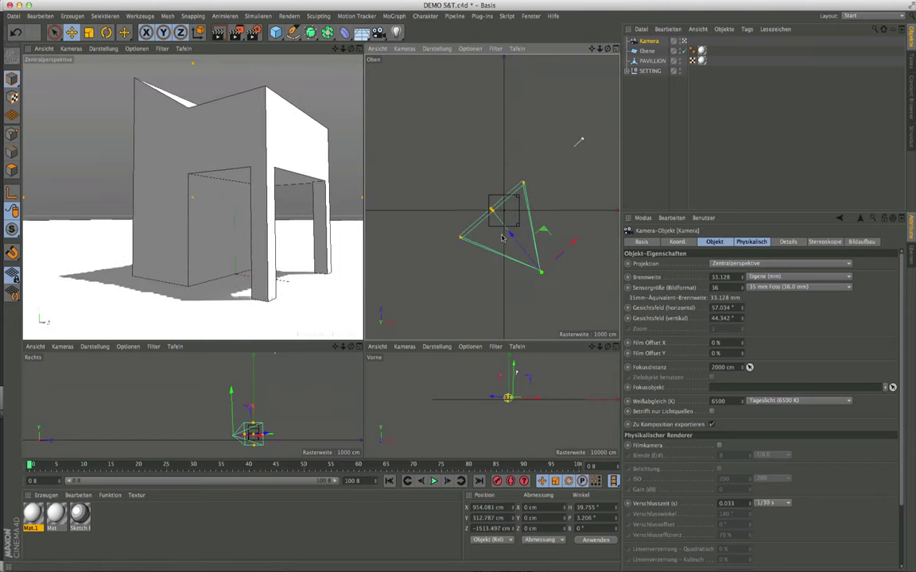
mouse_move(191, 196)
alt+mouse_down()
mouse_move(192, 223)
mouse_move(192, 197)
alt+mouse_up()
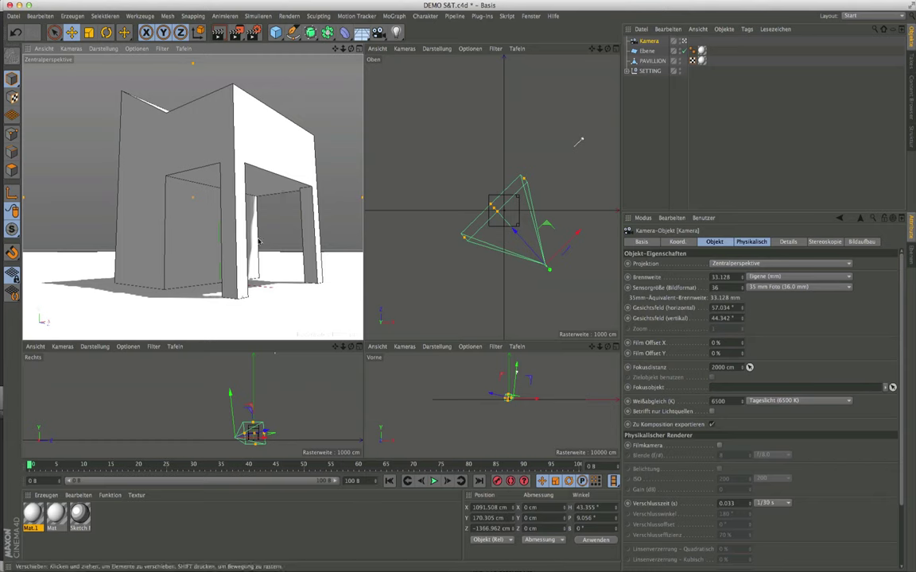
scroll(238, 442, up, 2)
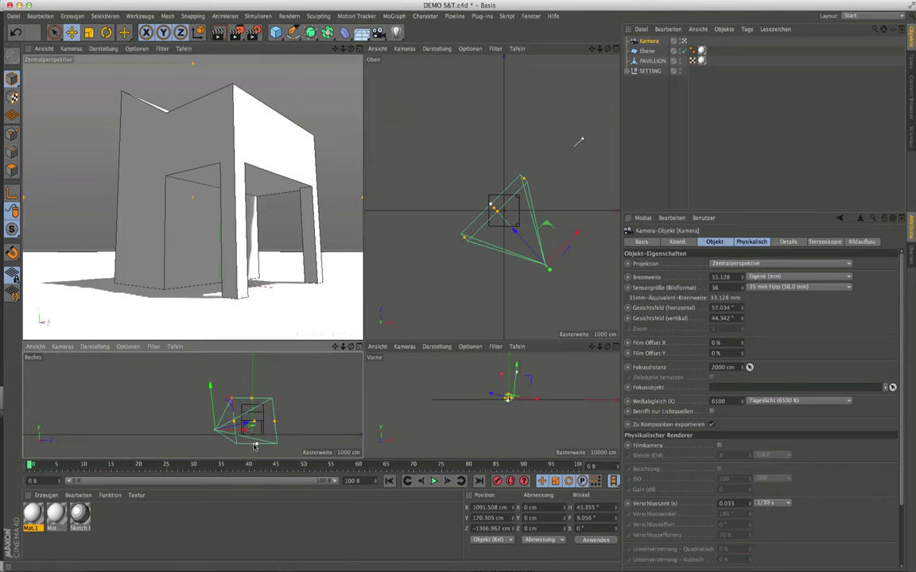
scroll(238, 441, up, 2)
scroll(239, 442, up, 2)
scroll(243, 433, up, 2)
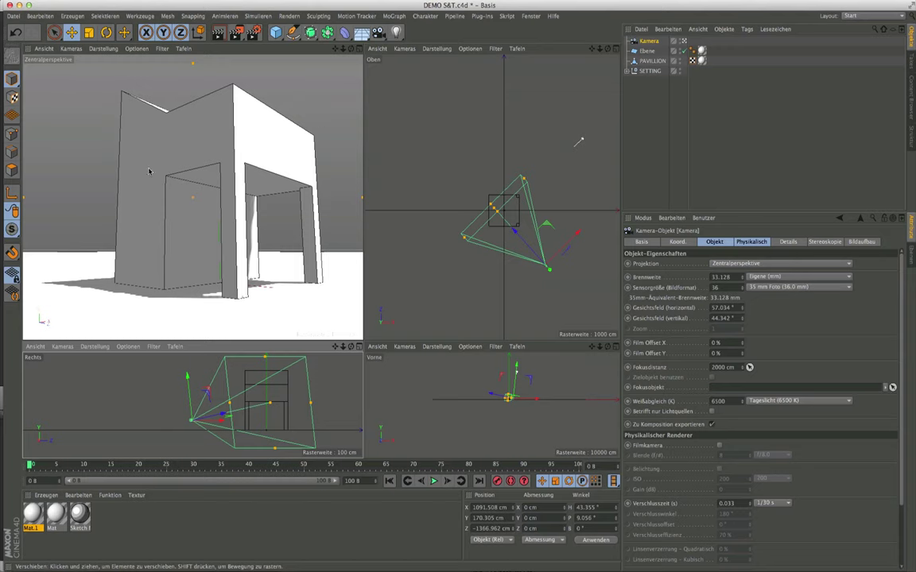
Step: Level the camera by setting its P rotation to 0°, then resize the viewport panes
double_click(599, 521)
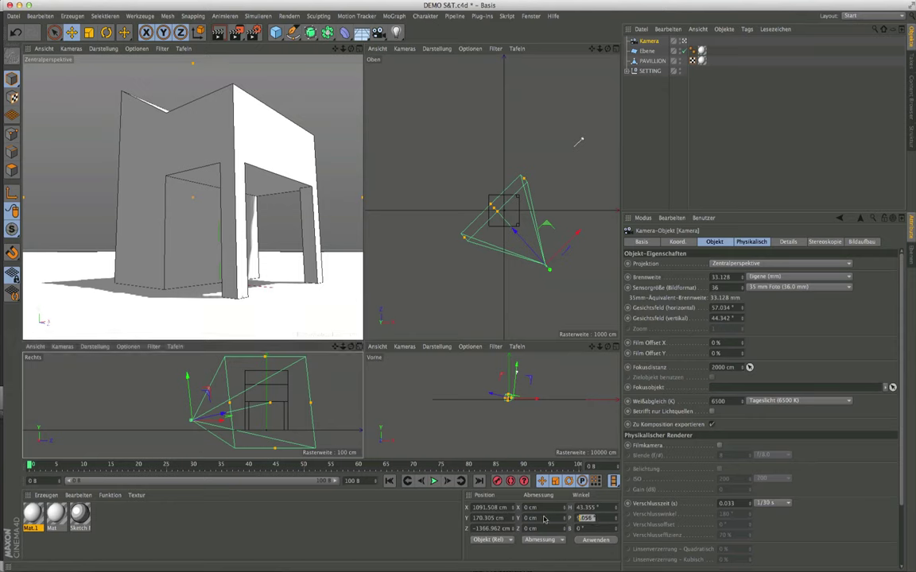
text(0)
key(Return)
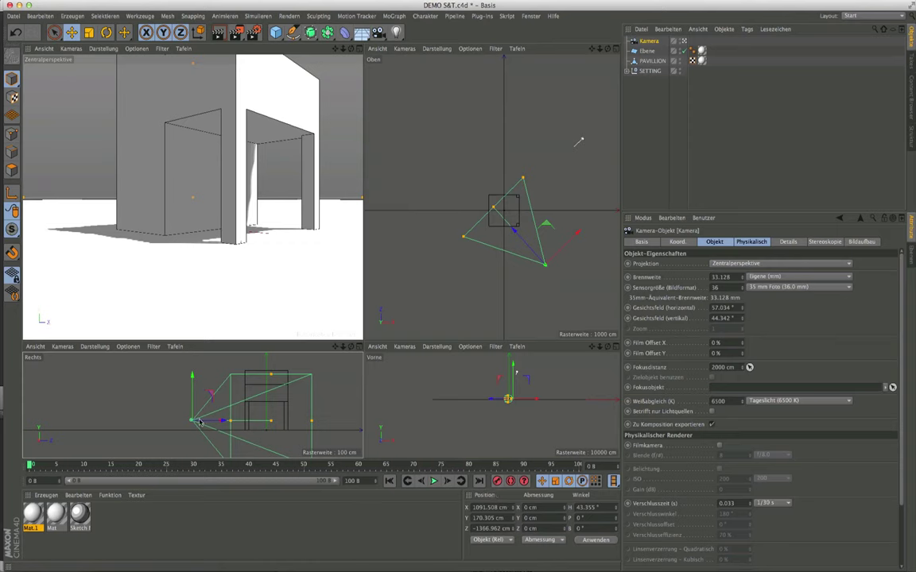
scroll(215, 427, up, 2)
scroll(214, 427, up, 5)
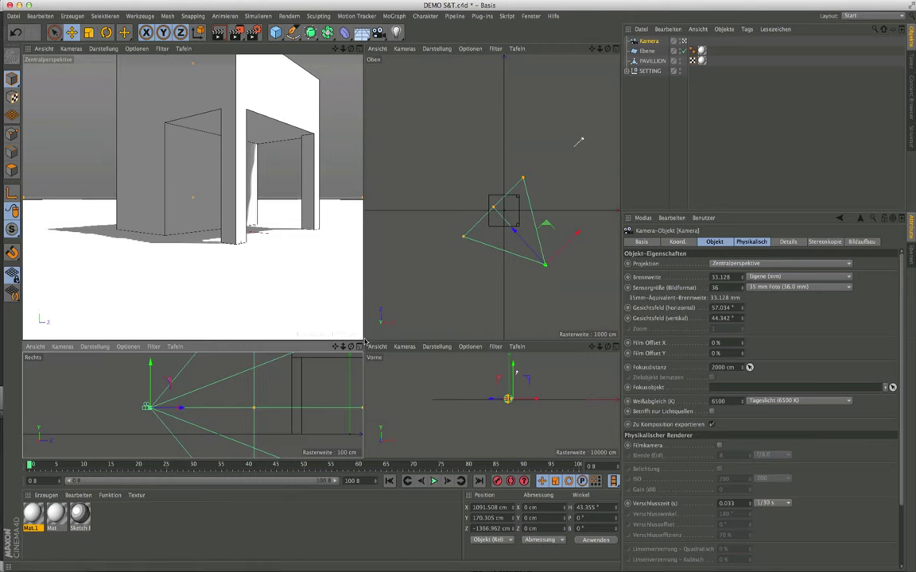
mouse_move(364, 343)
mouse_down()
mouse_move(374, 318)
mouse_move(370, 338)
mouse_up()
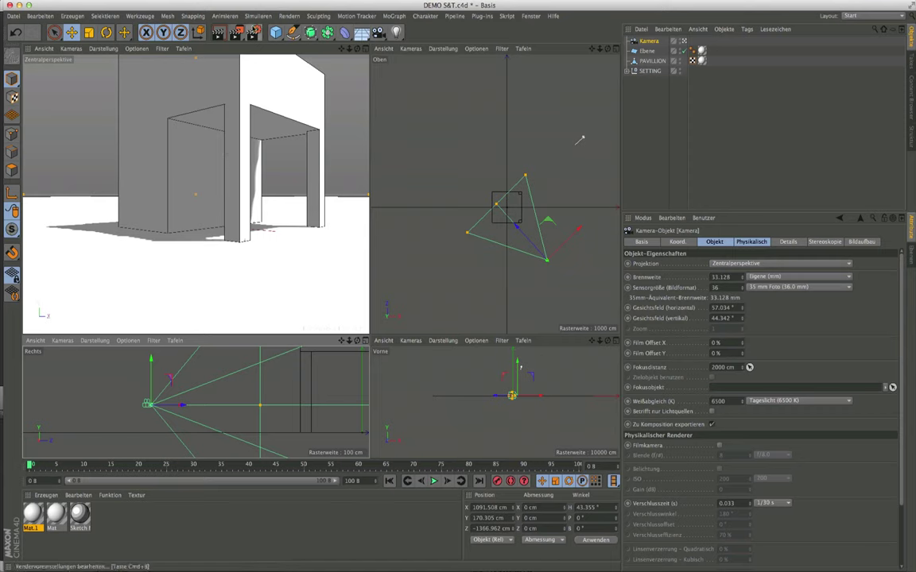
Step: In Render Settings > Ausgabe, set the image height to 1400 pixels
click(253, 32)
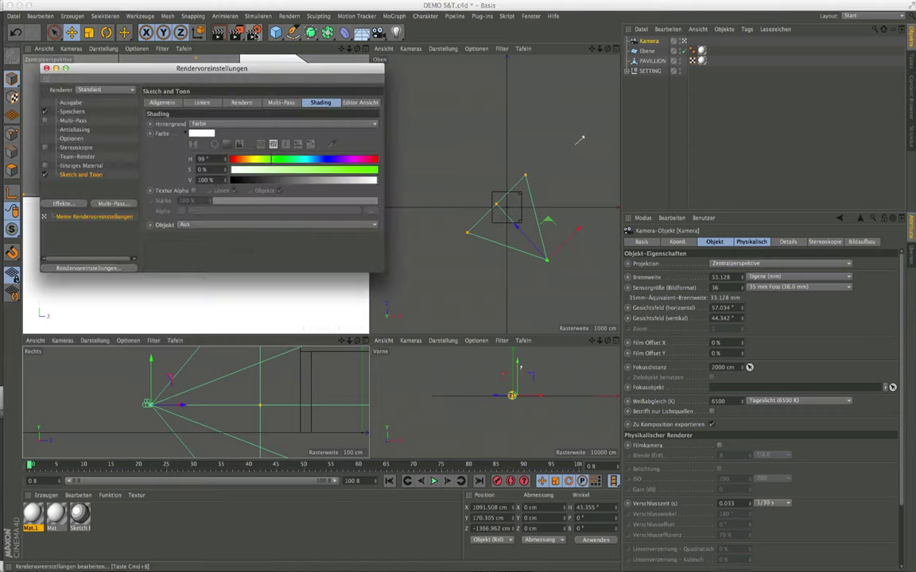
click(70, 103)
drag(111, 67, 424, 133)
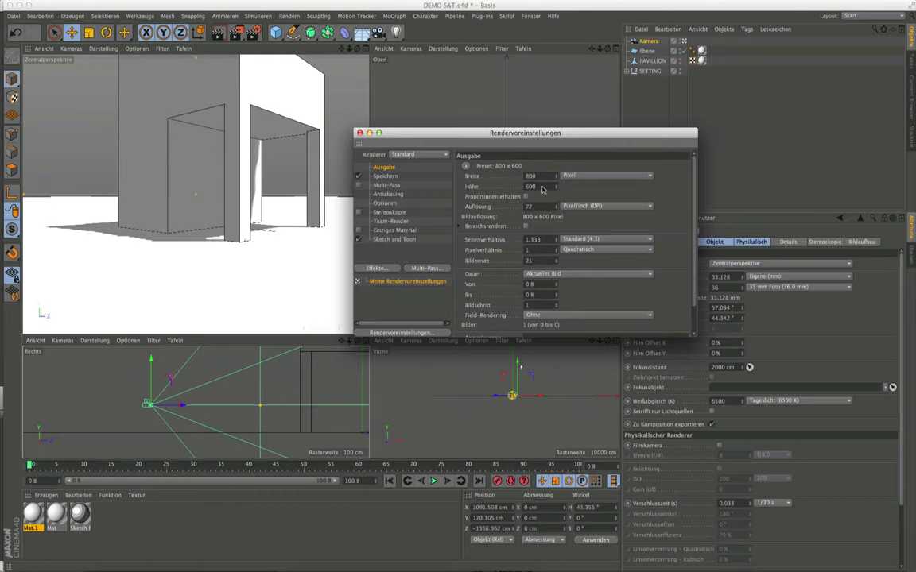
click(525, 187)
text(14)
key(Return)
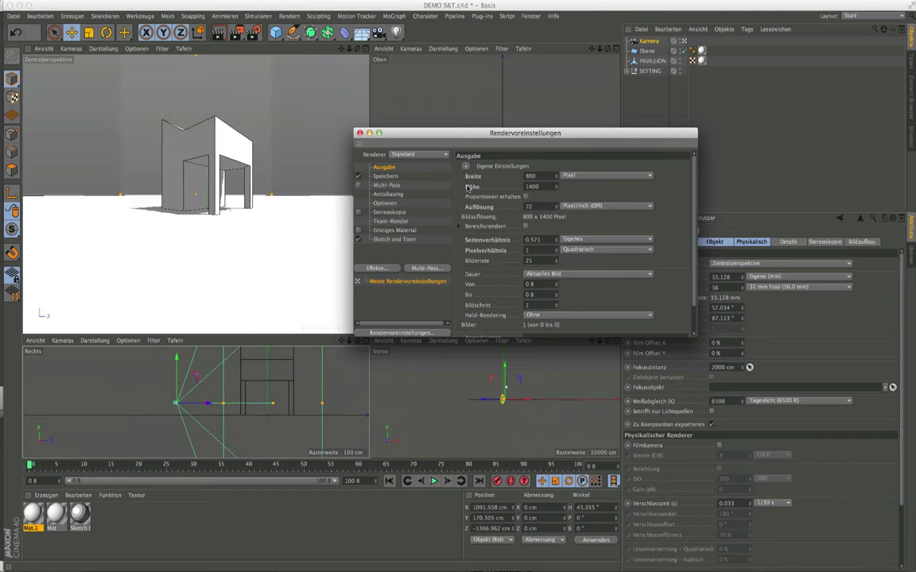
Step: Rearrange the window and panes, then restore the image height to 600 pixels (800 x 600)
drag(363, 143, 431, 171)
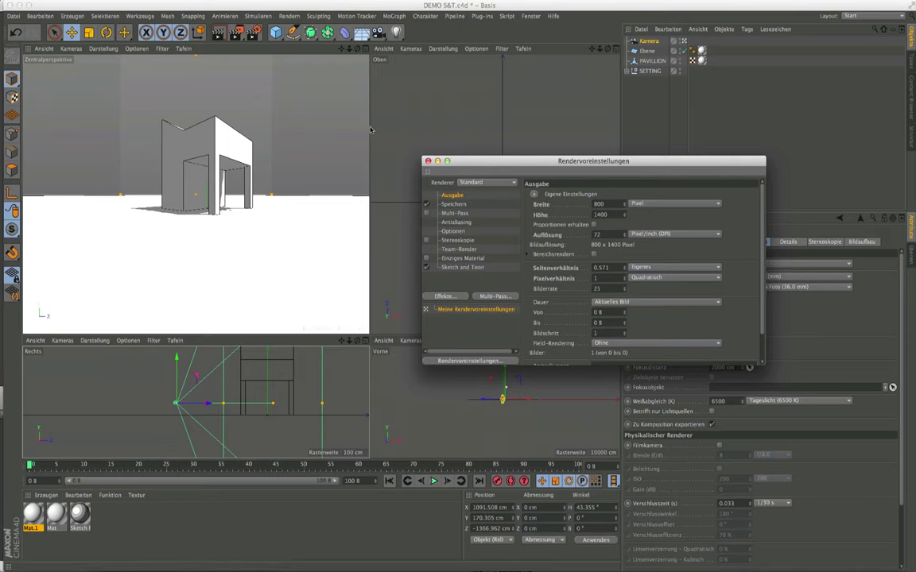
drag(371, 129, 179, 130)
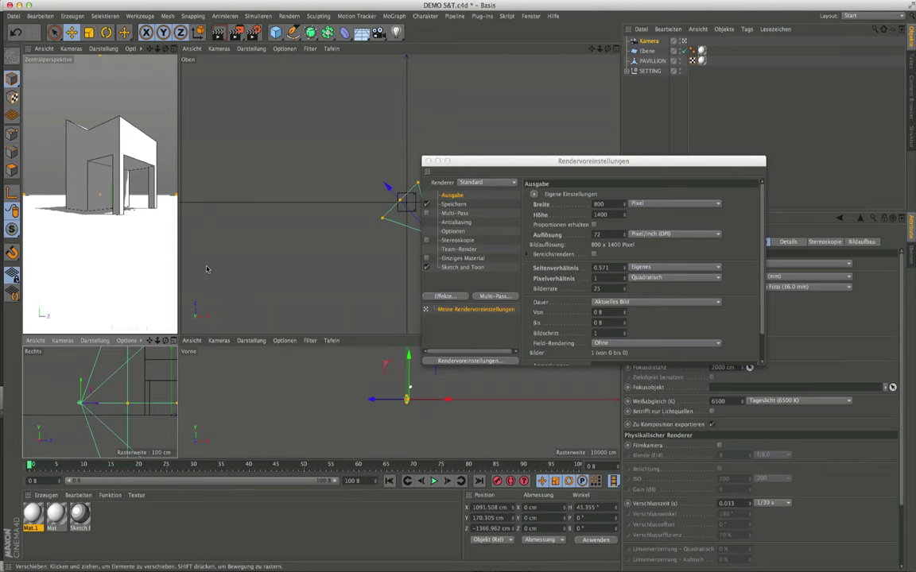
mouse_move(488, 162)
mouse_down()
mouse_move(293, 98)
mouse_move(360, 170)
mouse_move(255, 113)
mouse_up()
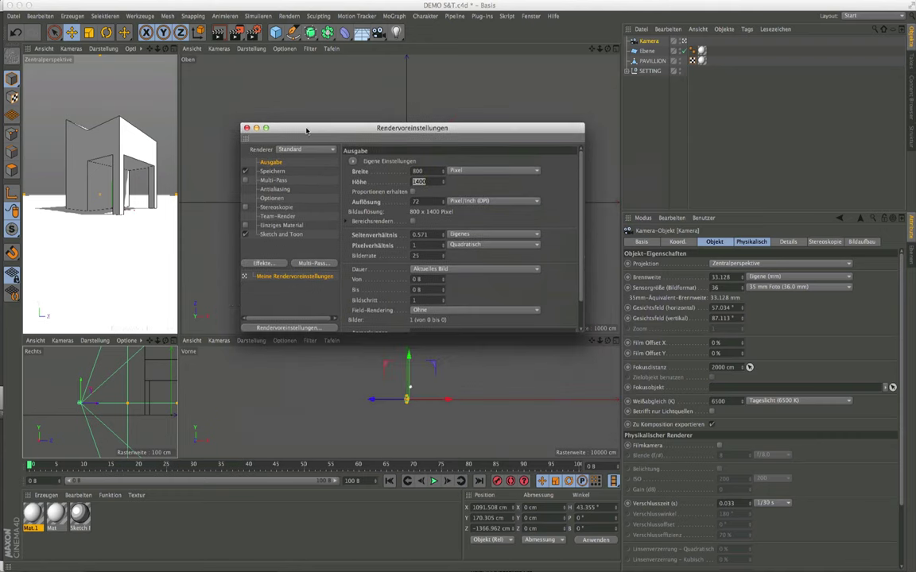
click(650, 41)
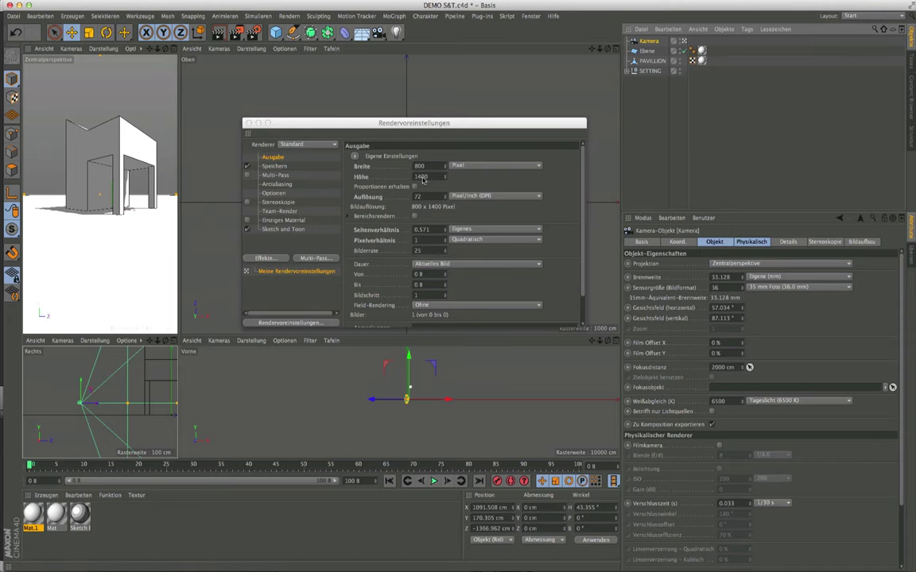
click(422, 178)
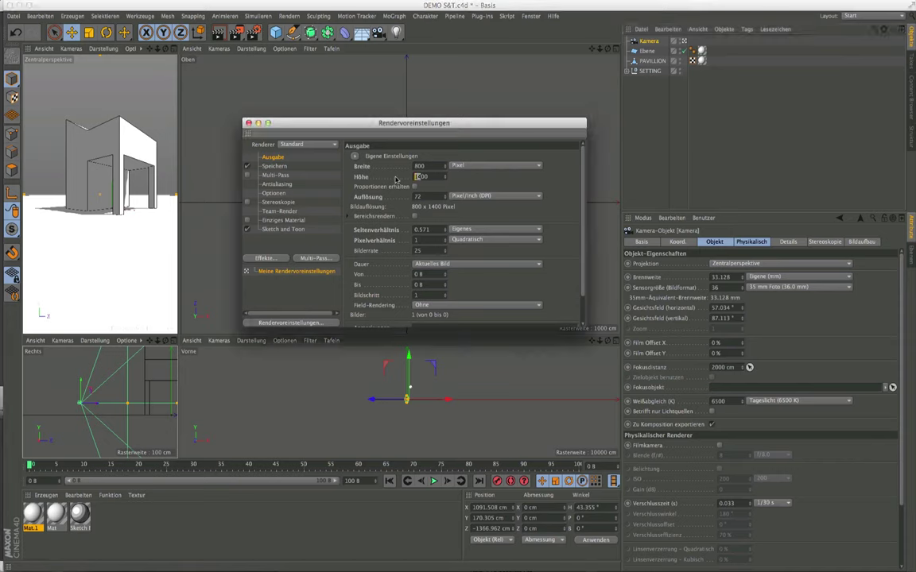
text(600)
key(Return)
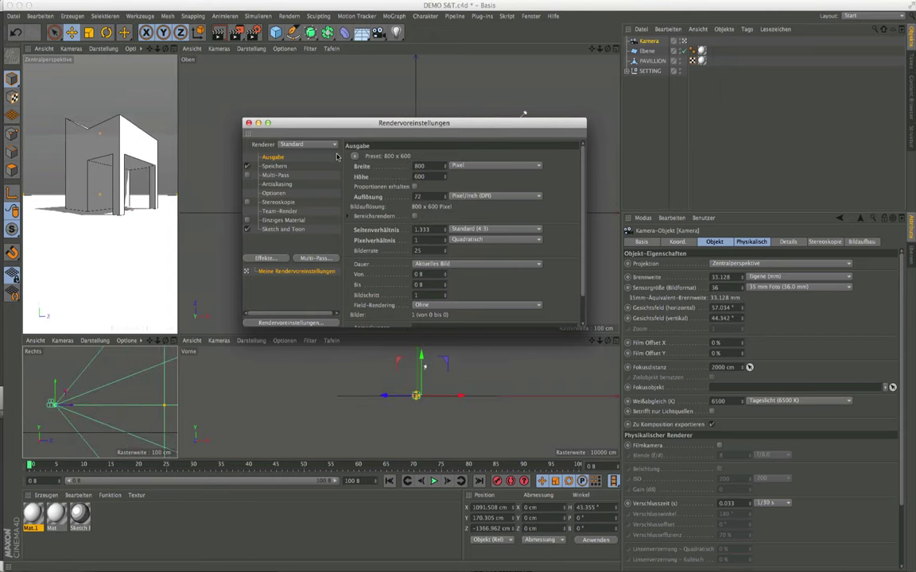
drag(178, 208, 371, 238)
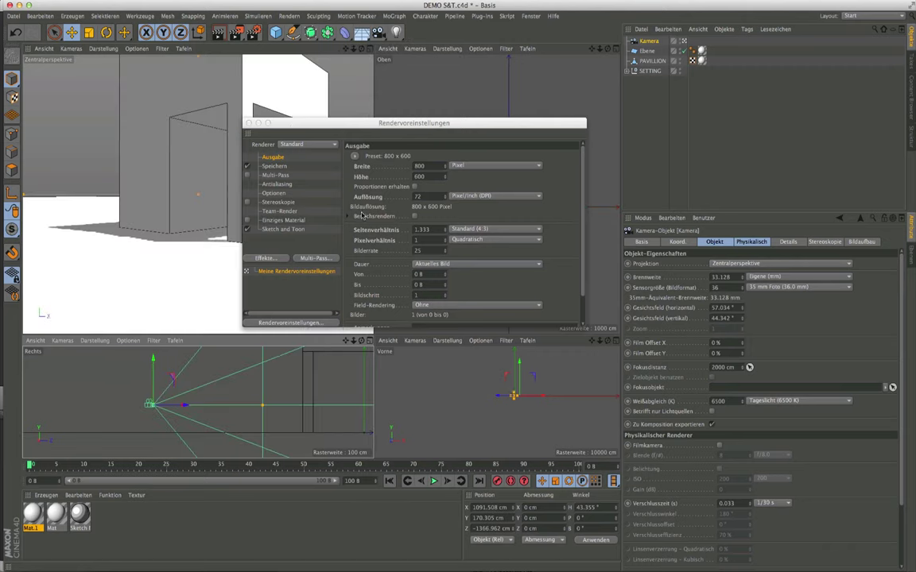
Step: Close Render Settings and set the camera's Film Offset Y to -20 %
click(249, 124)
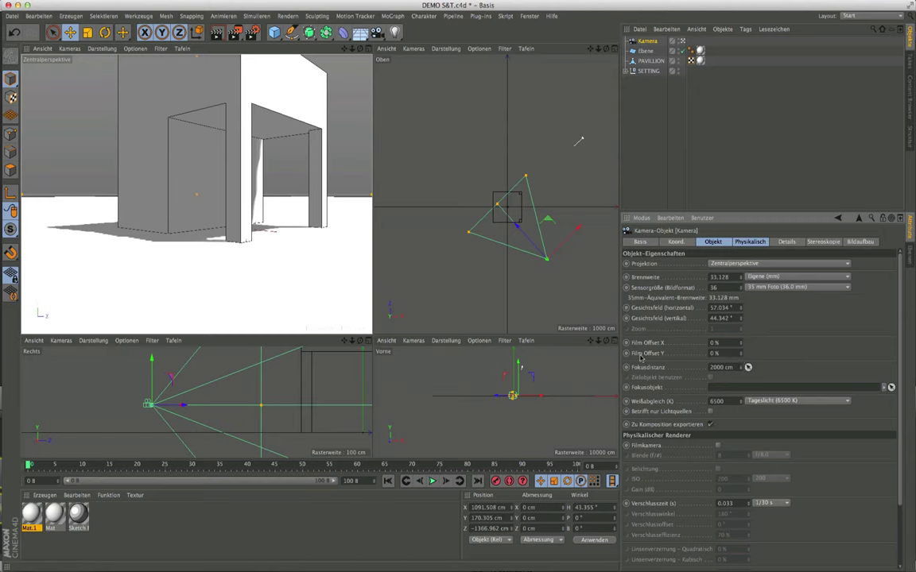
click(713, 353)
text(3)
text(0)
text(-)
key(Return)
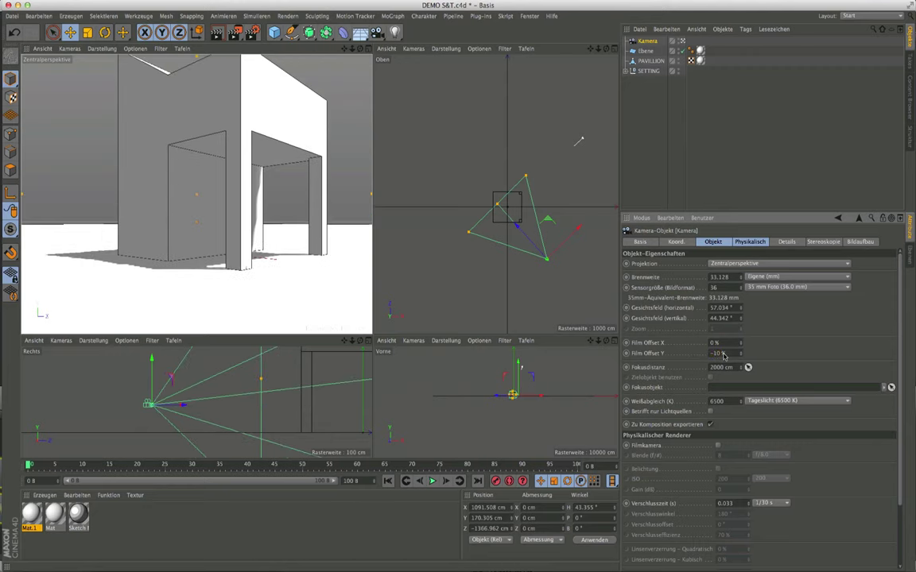
drag(741, 360, 741, 359)
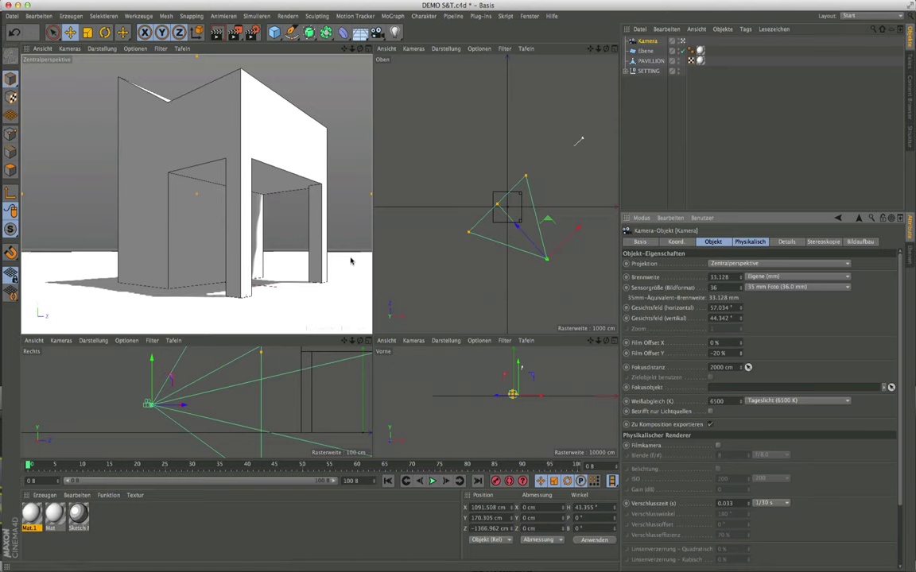
Step: Orbit and slide the camera to reframe the pavilion at heading 62.683°
scroll(196, 250, down, 3)
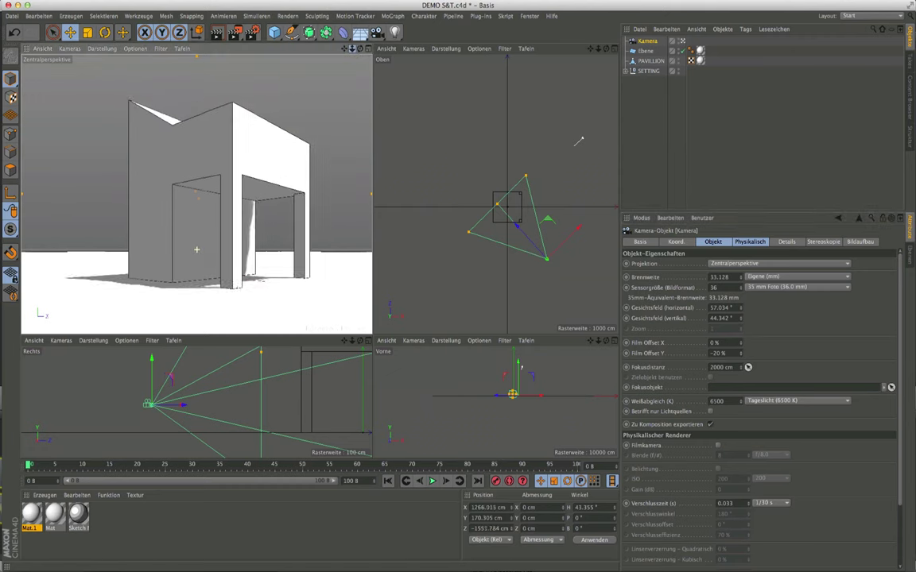
scroll(196, 250, down, 2)
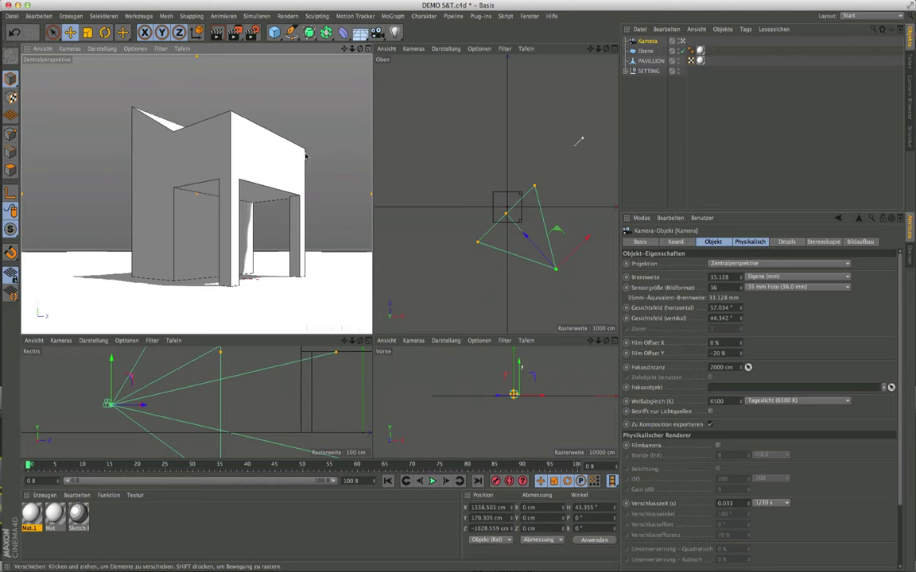
drag(587, 240, 595, 237)
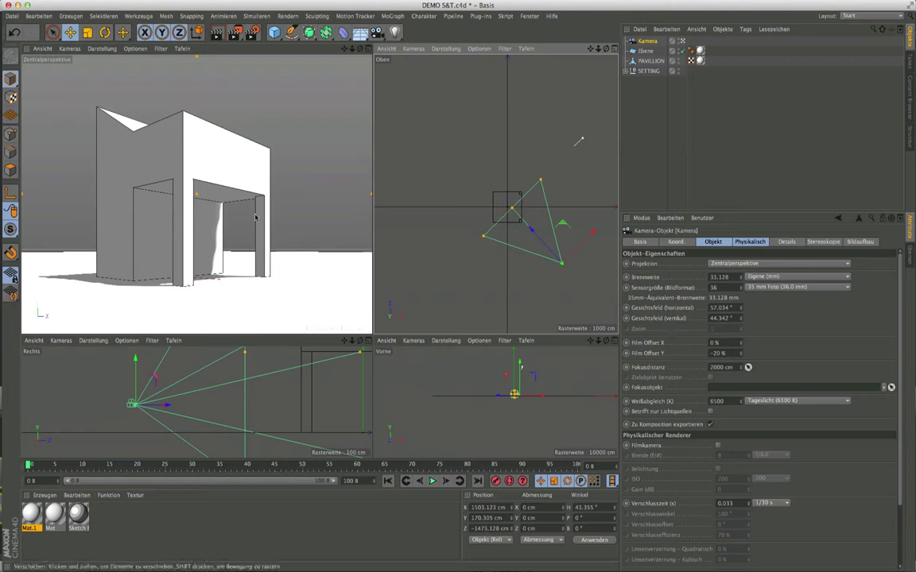
alt+drag(199, 213, 160, 248)
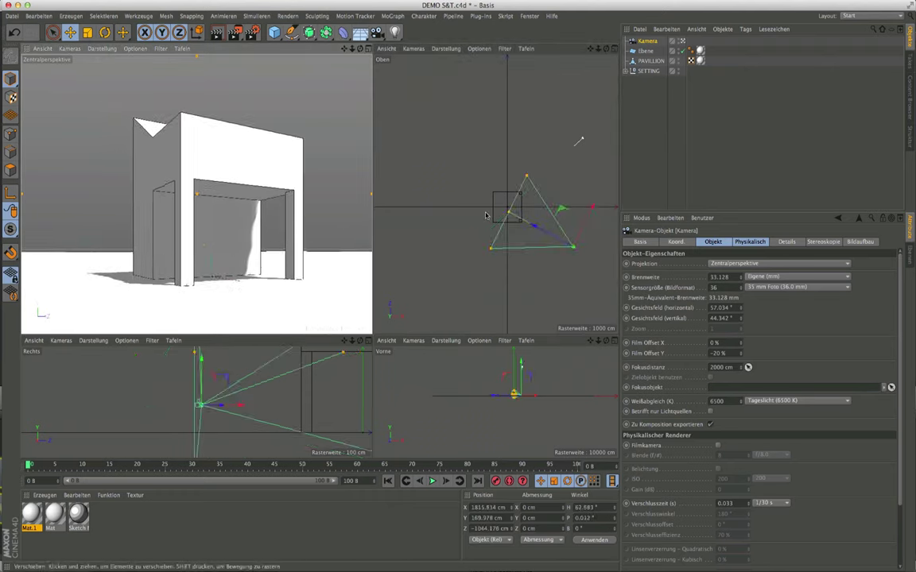
drag(592, 209, 596, 206)
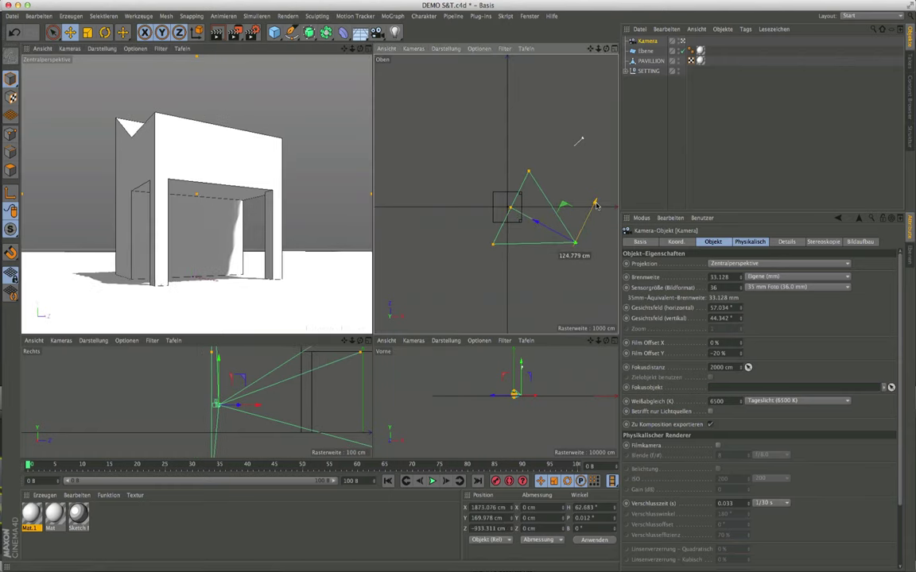
Step: Set the camera's pitch rotation to 0°
click(582, 519)
text(0)
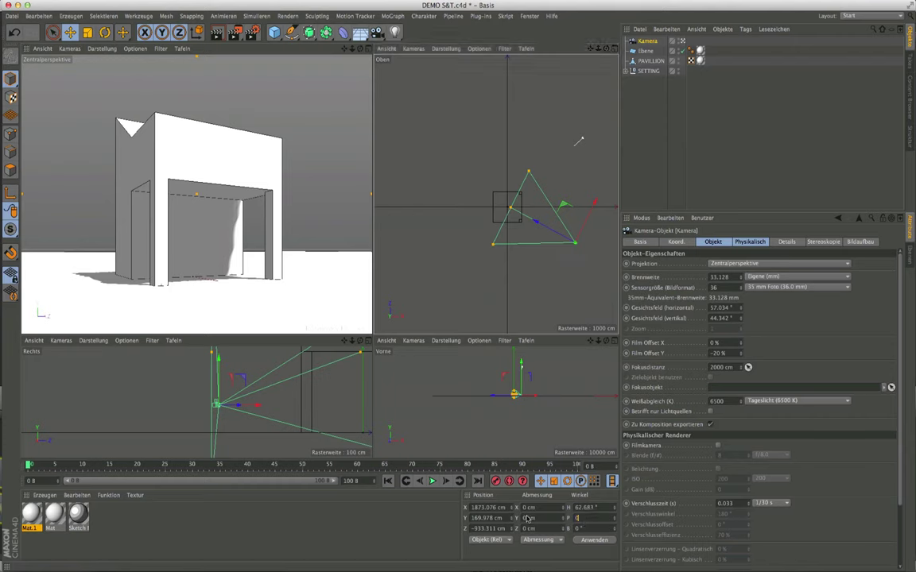
key(Return)
Step: Rename the camera to Kamera_Persp_01
double_click(649, 41)
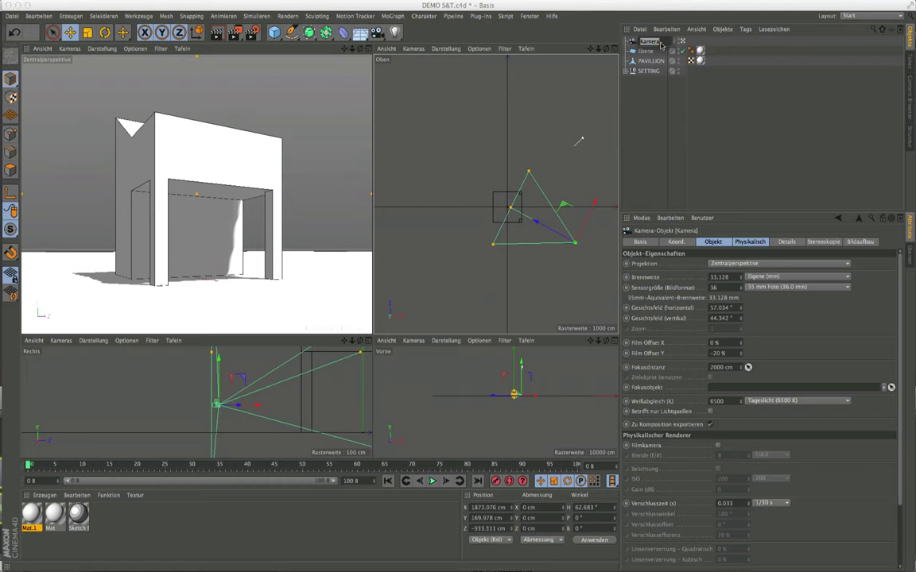
key(Return)
text(rsp)
text(e)
key(Return)
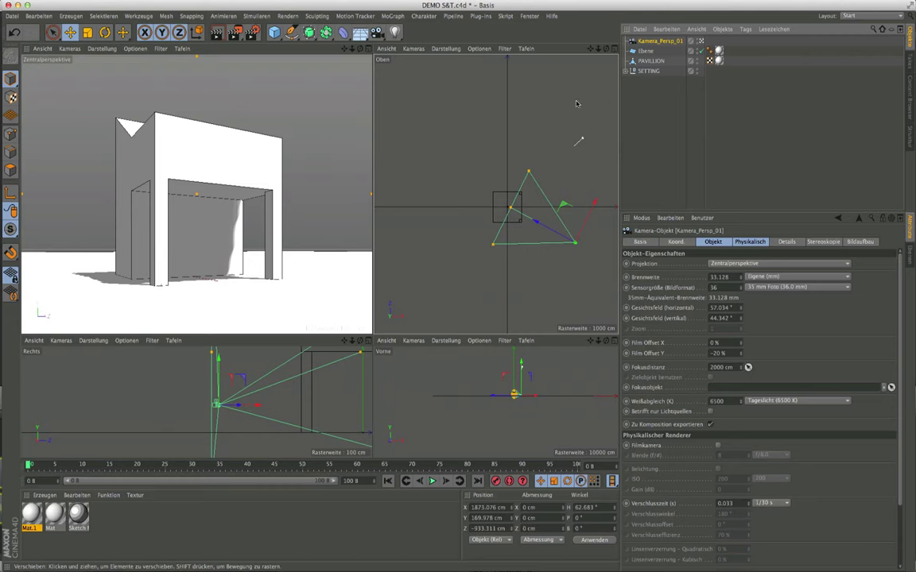
Step: Orbit the view, then undo that change with Ansicht rückgängig to restore the camera framing
mouse_move(170, 199)
alt+mouse_down()
mouse_move(262, 250)
mouse_move(225, 250)
mouse_move(237, 255)
mouse_move(233, 244)
alt+mouse_up()
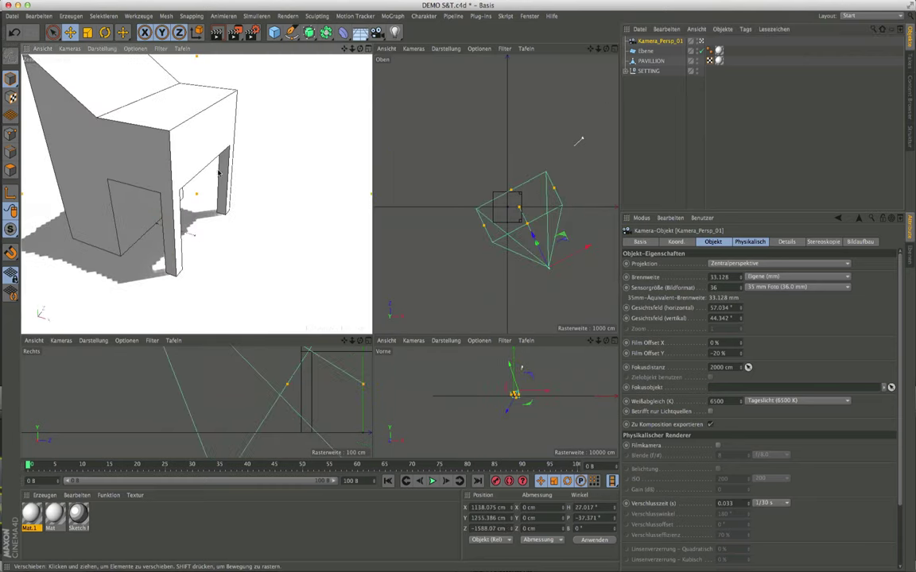
click(46, 50)
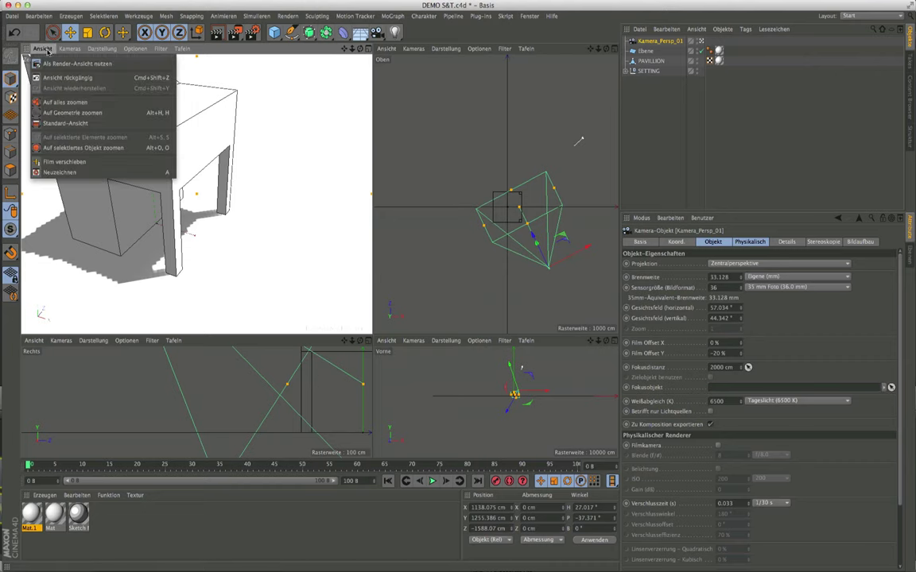
click(75, 80)
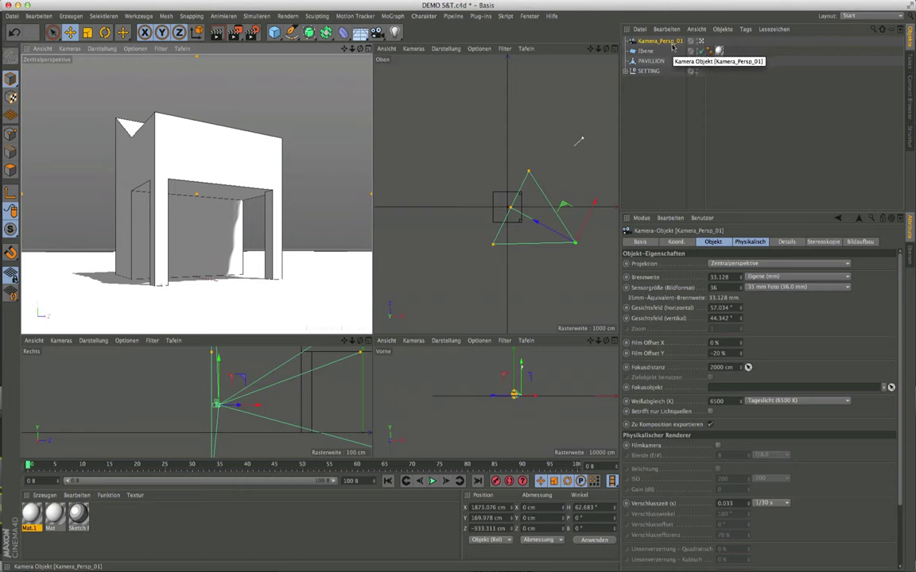
Step: Add a Schutz protection tag to Kamera_Persp_01 and switch the viewport to a free editor view
click(745, 29)
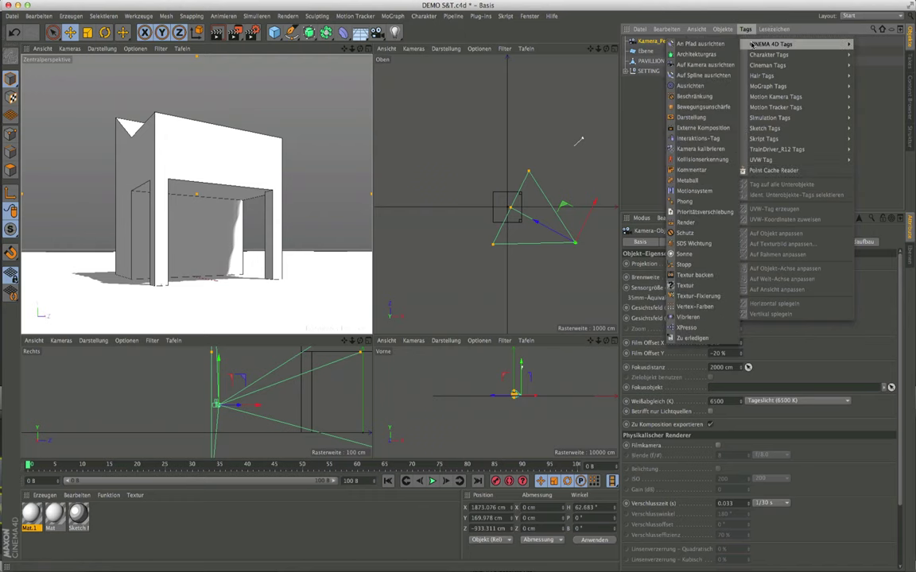
mouse_move(771, 44)
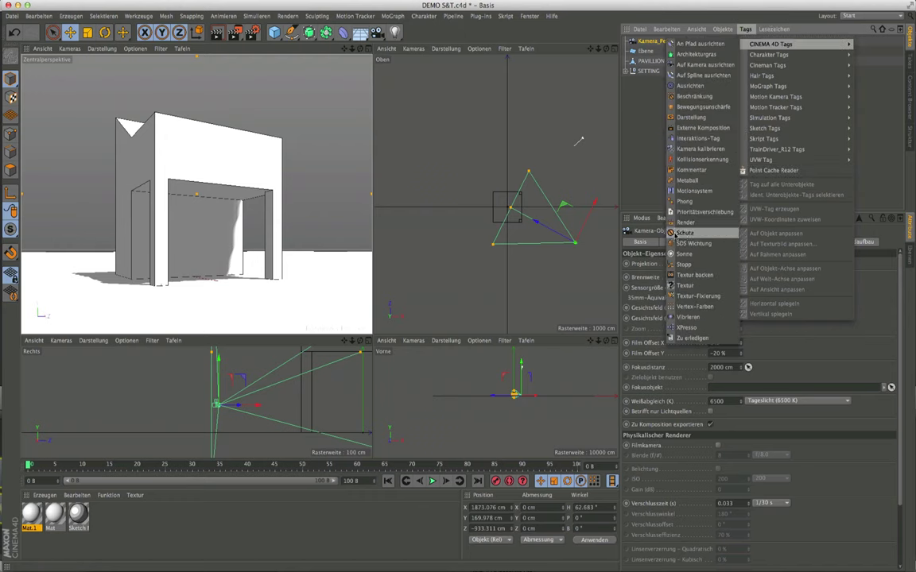
click(677, 234)
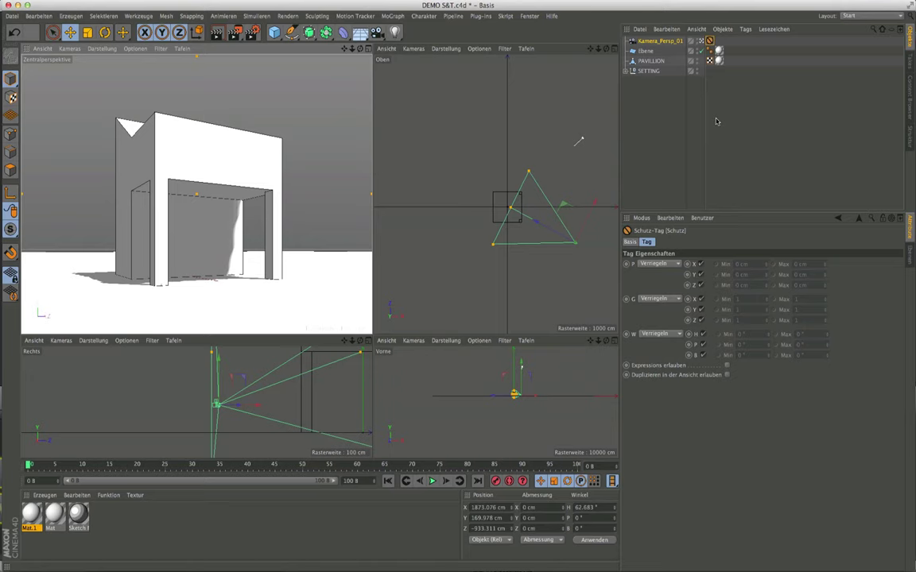
click(701, 42)
click(700, 42)
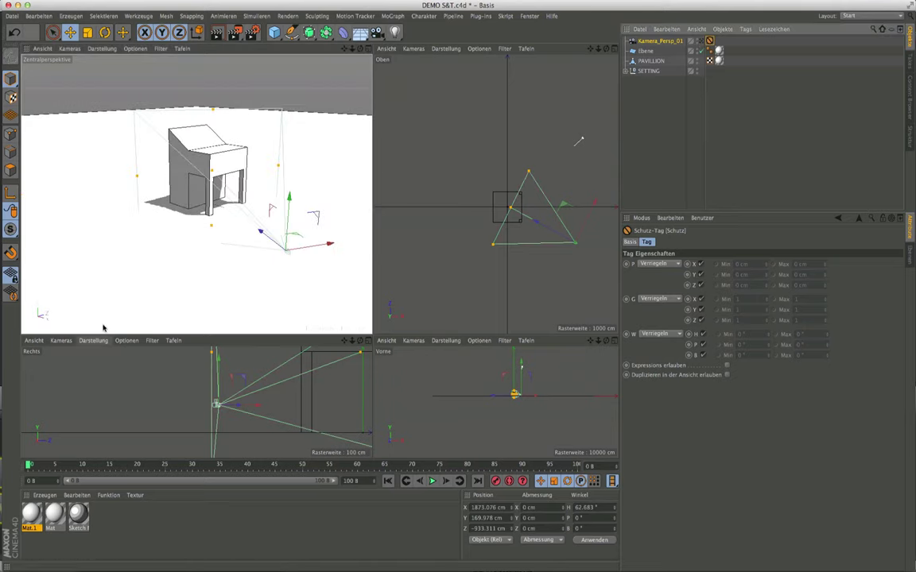
Step: Orbit the editor view to look at the building from above
mouse_move(197, 257)
alt+mouse_down()
mouse_move(46, 224)
mouse_move(104, 222)
alt+mouse_up()
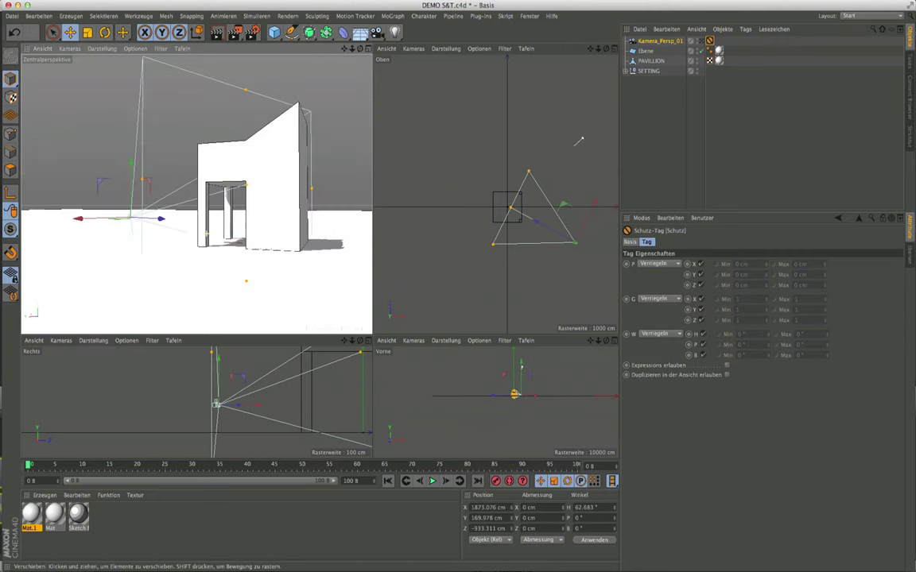
alt+drag(327, 261, 317, 248)
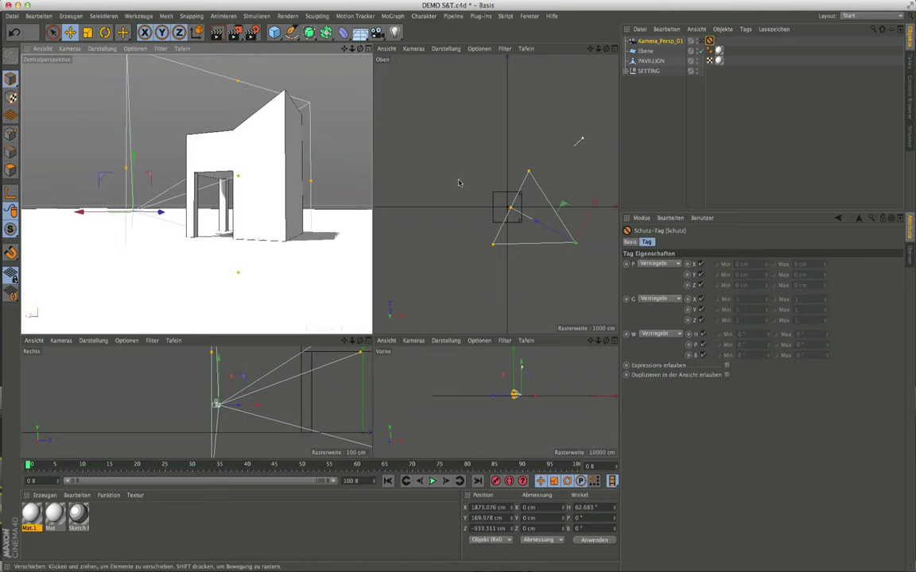
alt+drag(217, 199, 336, 247)
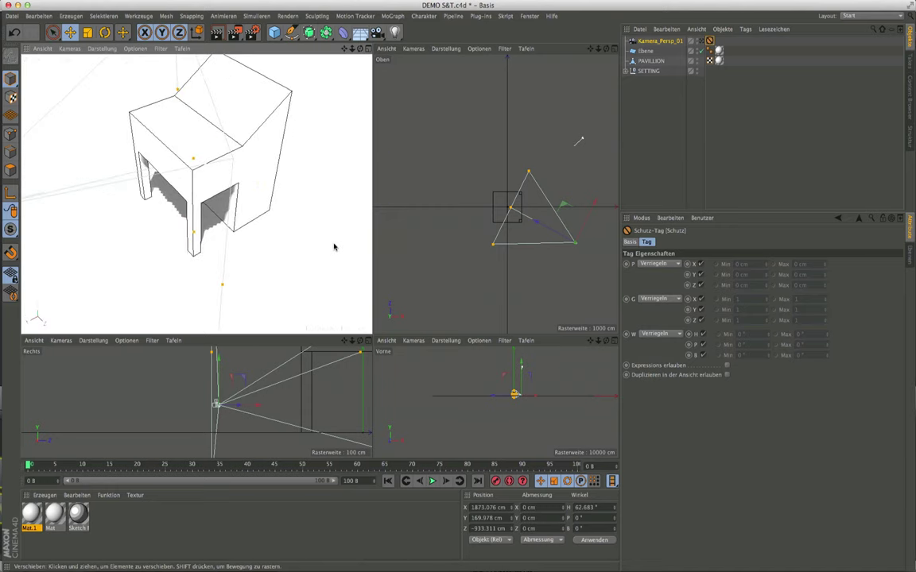
mouse_move(261, 214)
alt+mouse_down()
mouse_move(229, 197)
mouse_move(308, 194)
alt+mouse_up()
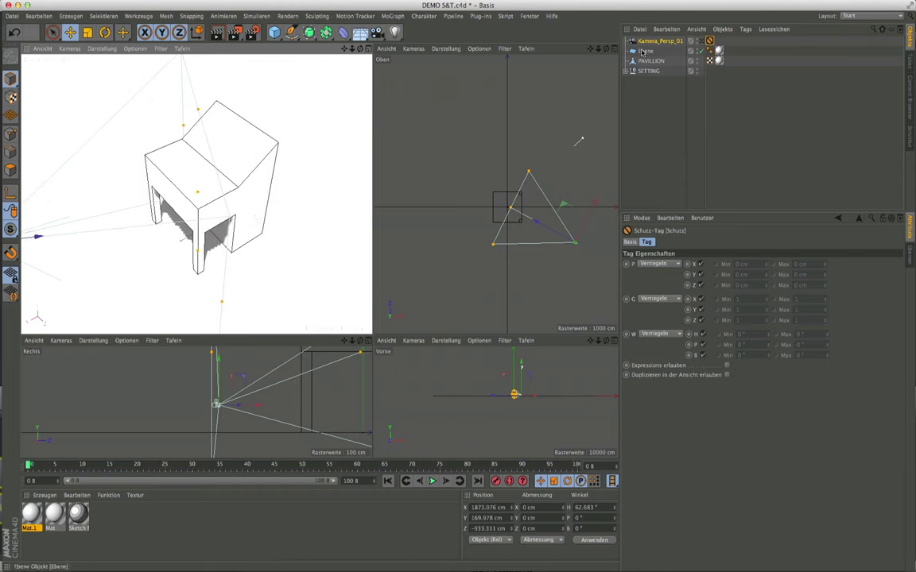
Step: Create a new camera Kamera with Isometrie projection and zoom it to 0.383
click(377, 32)
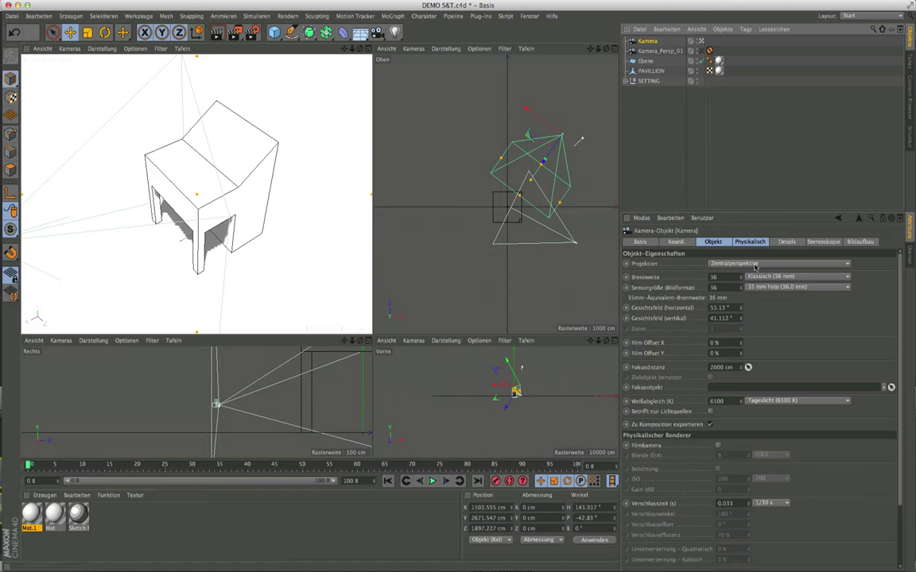
click(756, 264)
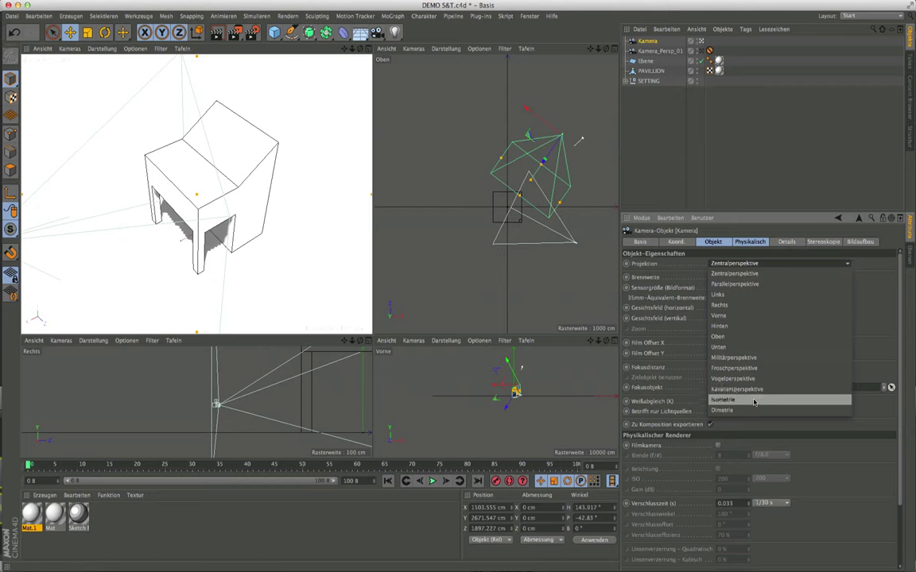
click(753, 402)
scroll(243, 147, down, 3)
scroll(243, 149, down, 3)
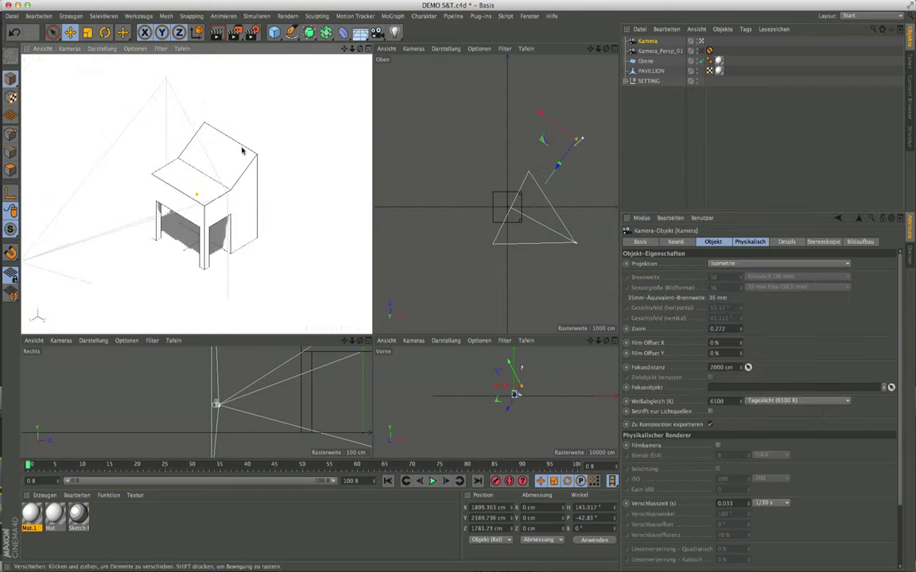
scroll(247, 148, up, 2)
scroll(259, 147, up, 2)
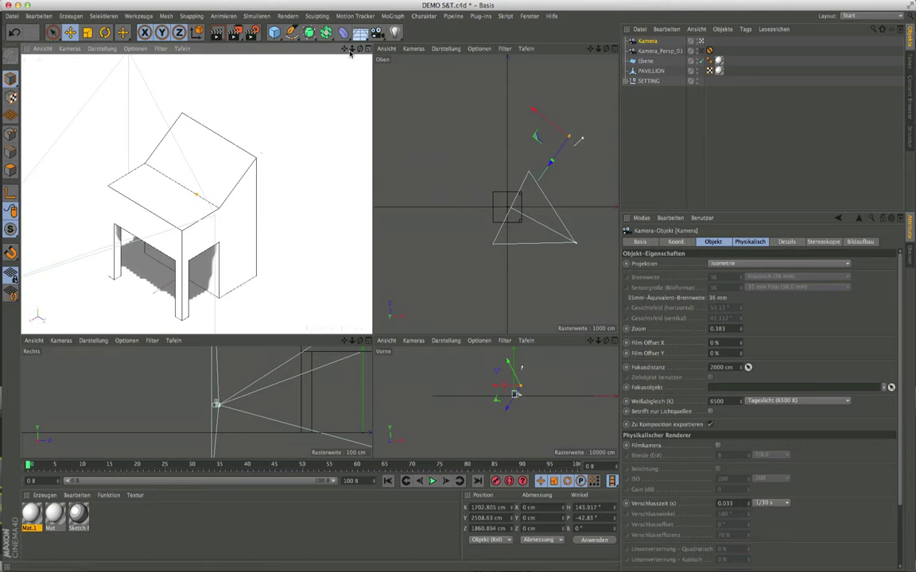
Step: Copy the Schutz tag onto the new camera, rename it Kamera_Iso, and look through it
drag(345, 49, 359, 24)
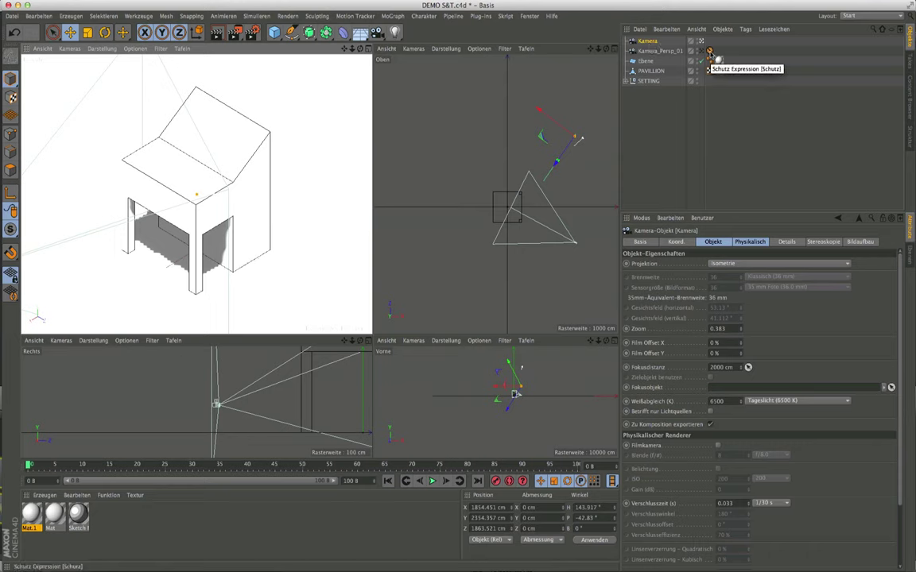
ctrl+drag(710, 50, 711, 42)
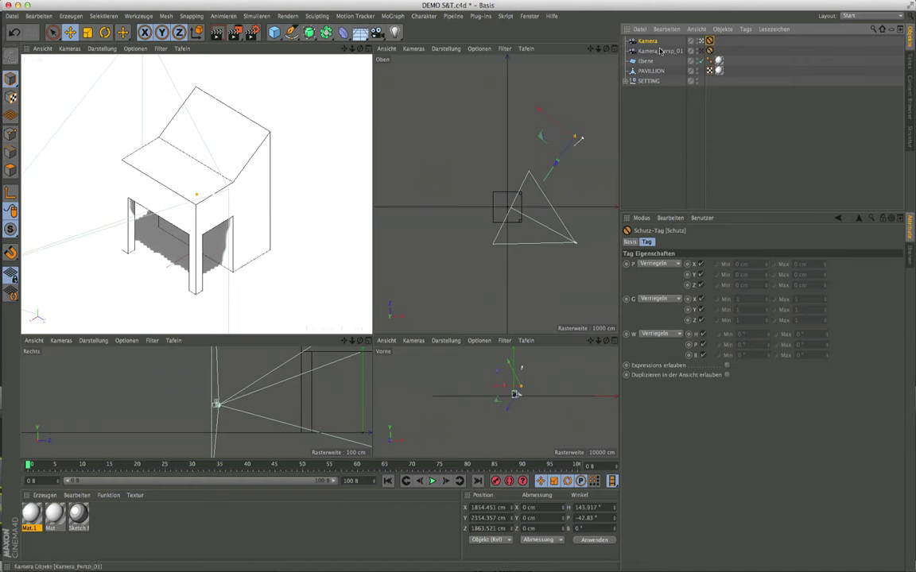
text(_Iso)
key(Return)
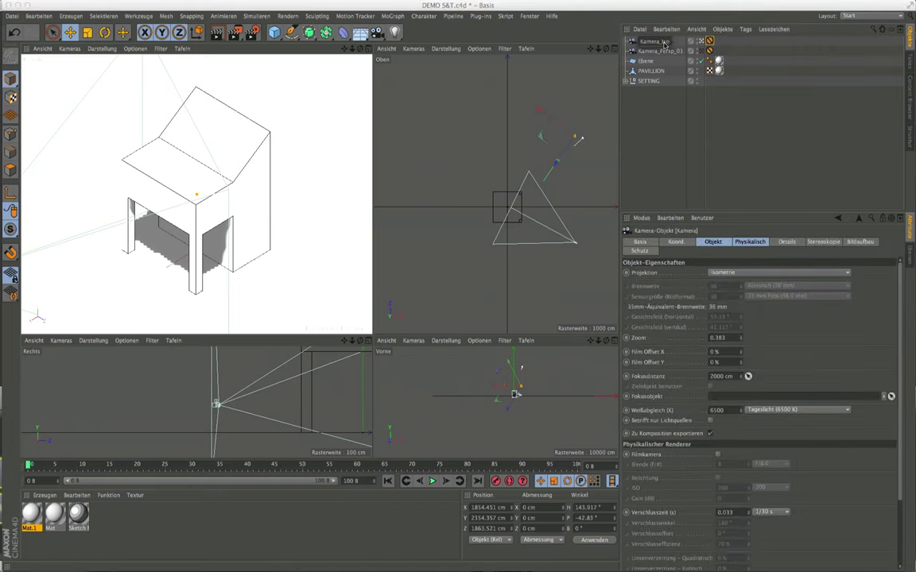
click(664, 44)
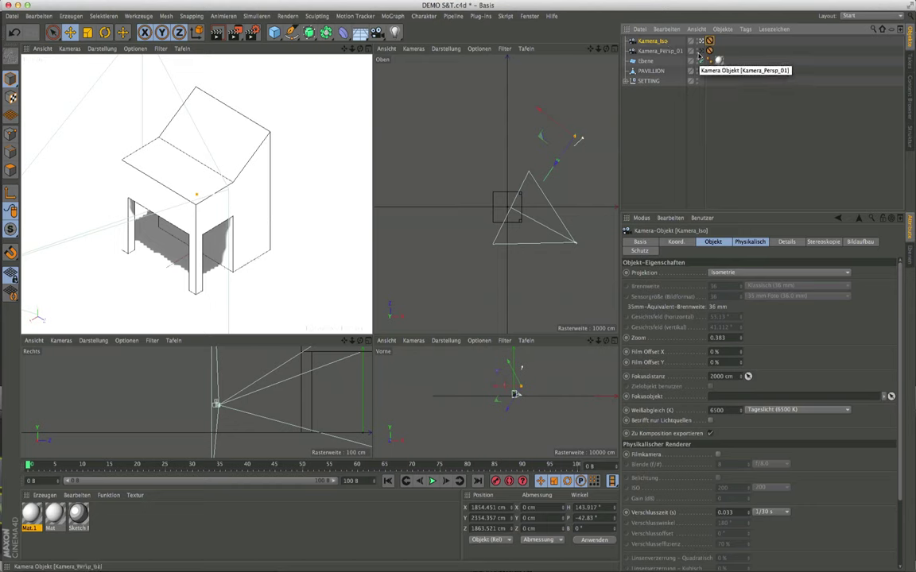
click(700, 51)
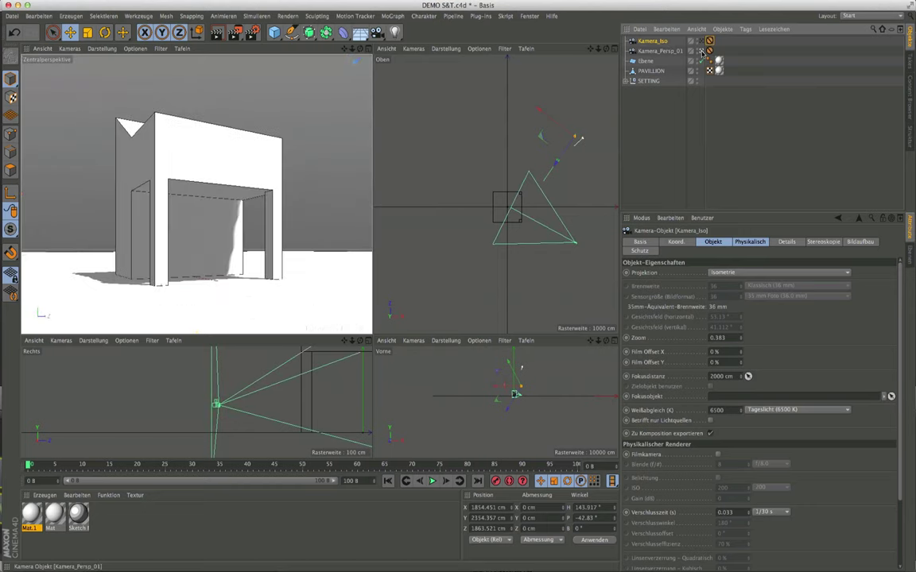
click(700, 42)
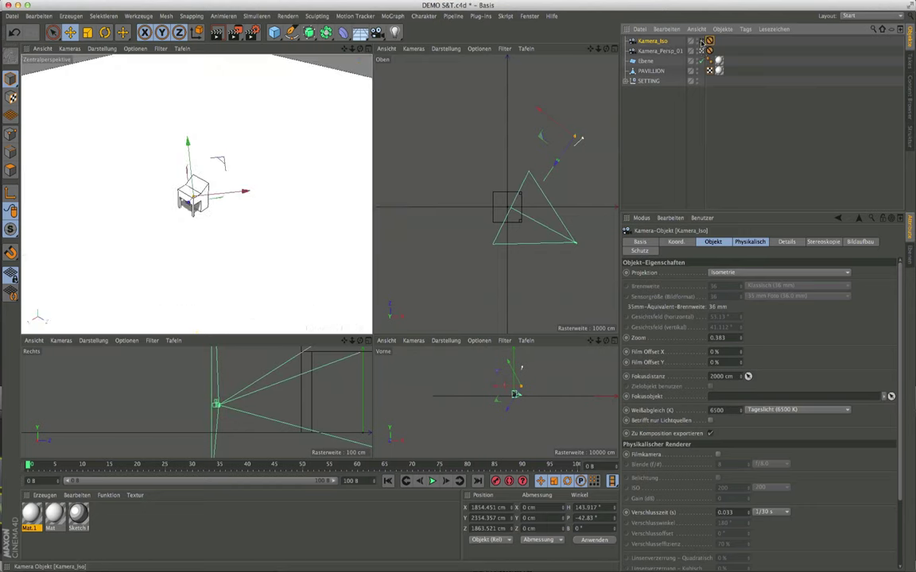
click(701, 42)
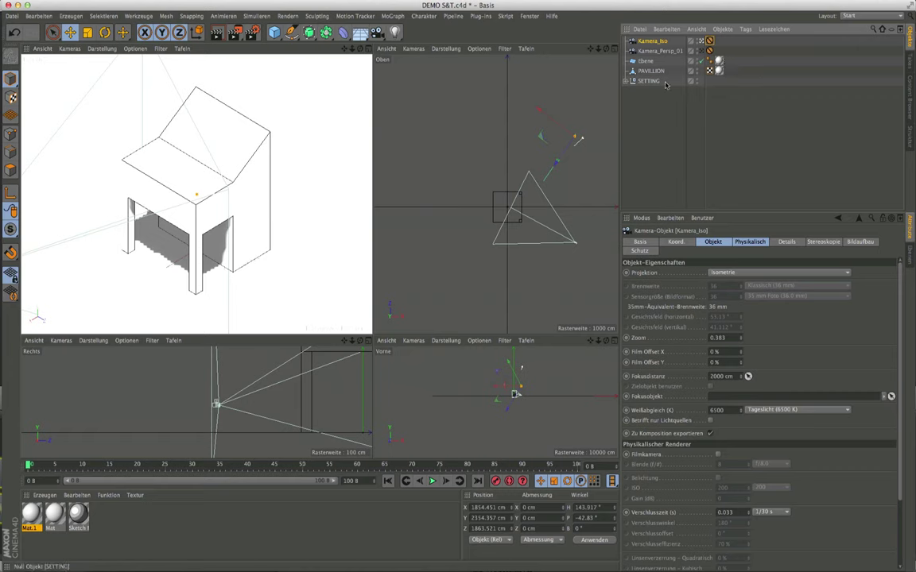
Step: Apply the Druck (Querformat) A1 output preset: 84.1 × 59.4 cm, 9933 × 7015 pixels
click(252, 32)
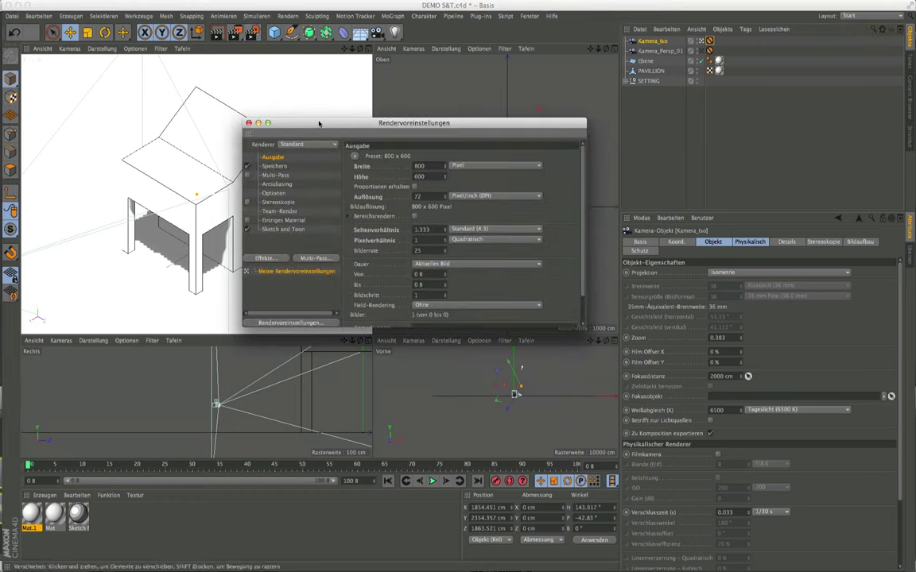
drag(321, 126, 394, 78)
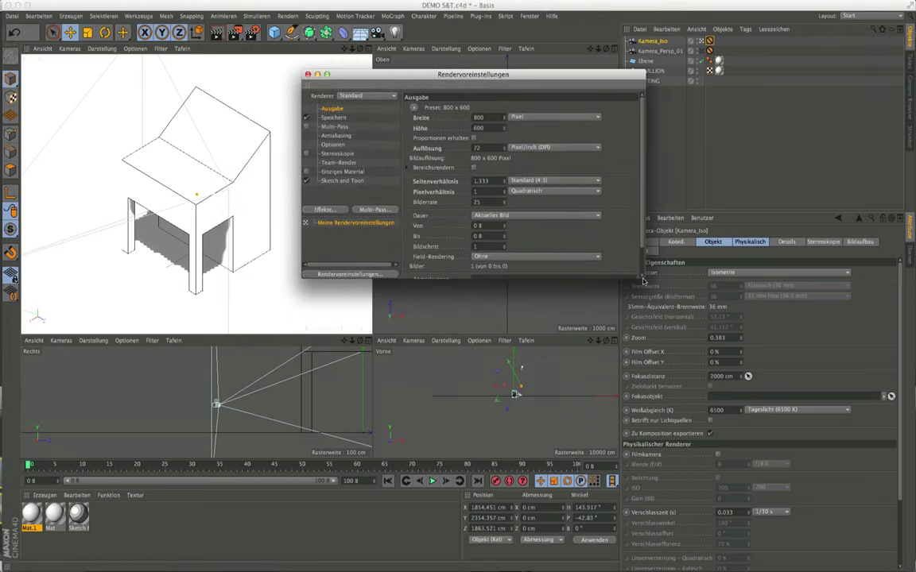
drag(641, 277, 770, 410)
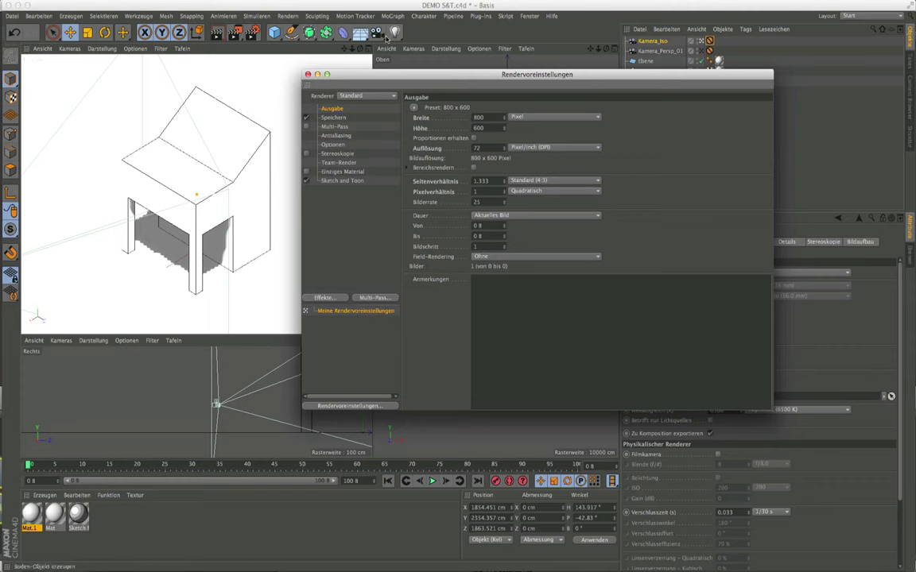
drag(429, 76, 433, 98)
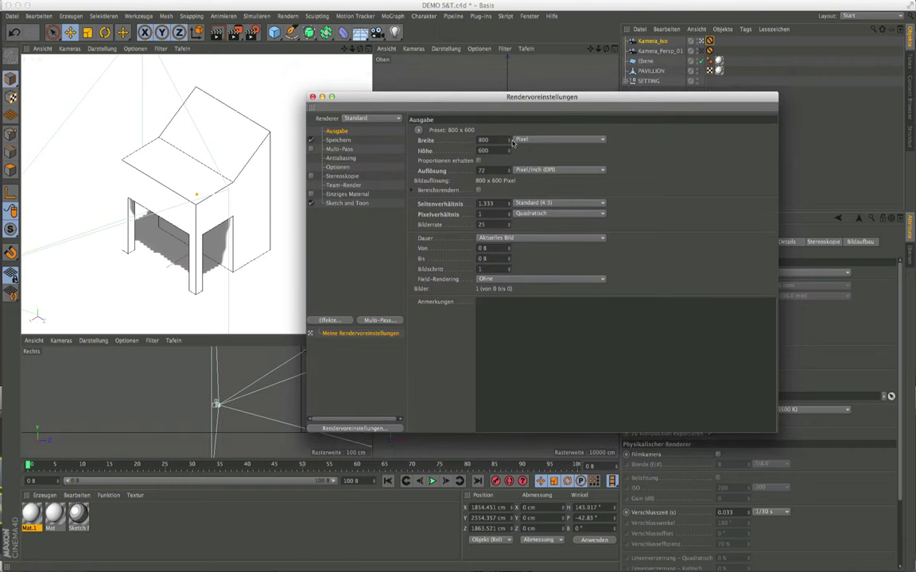
click(419, 130)
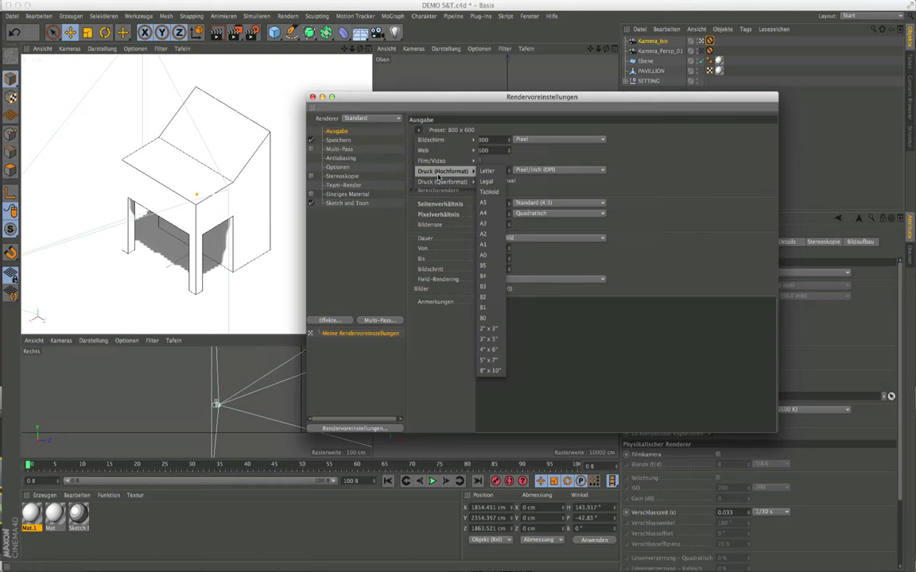
mouse_move(442, 181)
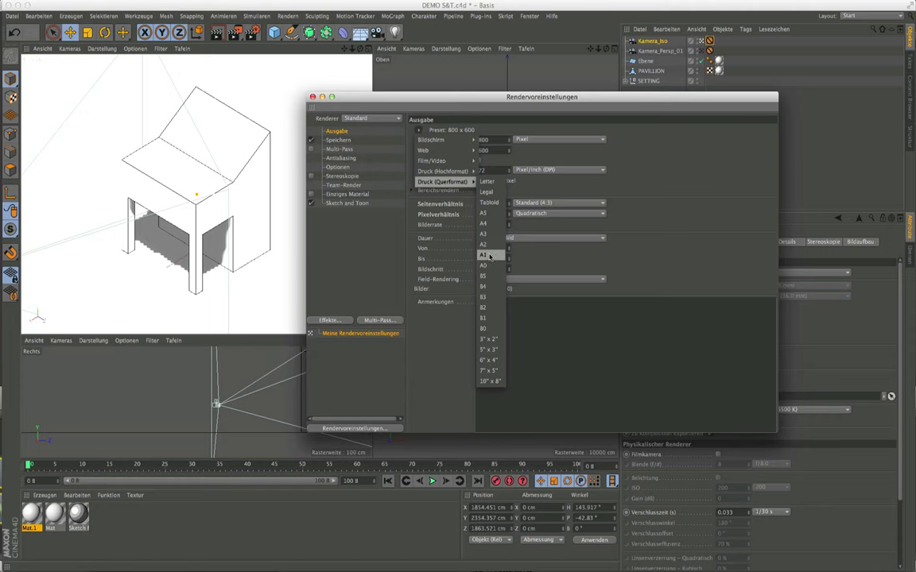
click(489, 255)
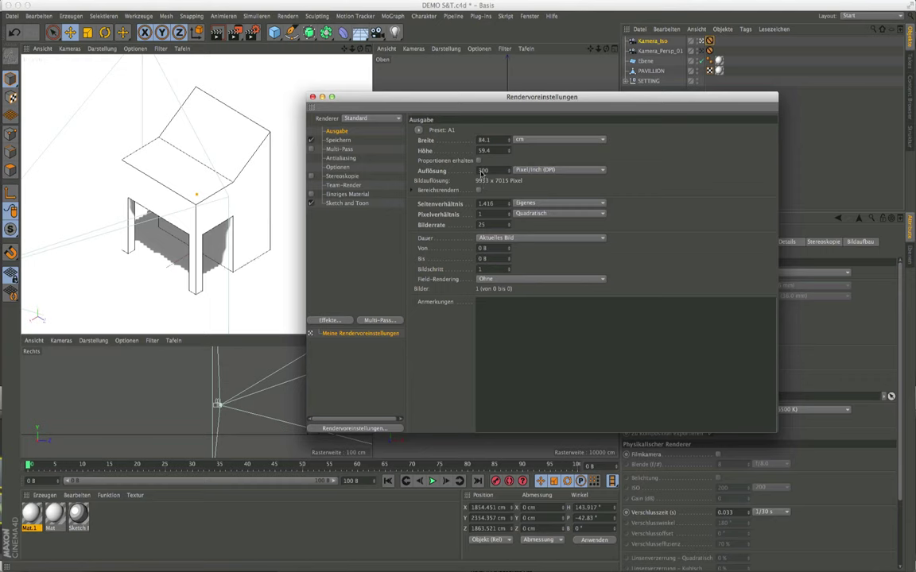
Step: Lower the output resolution to 150 DPI, giving 4966 × 3507 pixels
click(481, 171)
key(Delete)
text(2)
key(Return)
text(3)
Step: Rename the render setting to 'DIN A1 quer 150DPI'
double_click(314, 334)
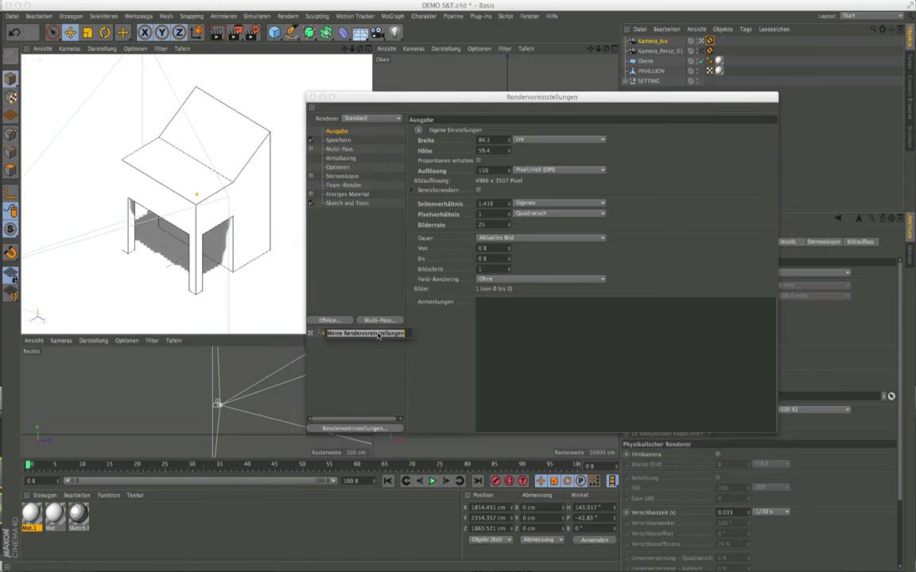
text(DIN A1 quer 150DPI)
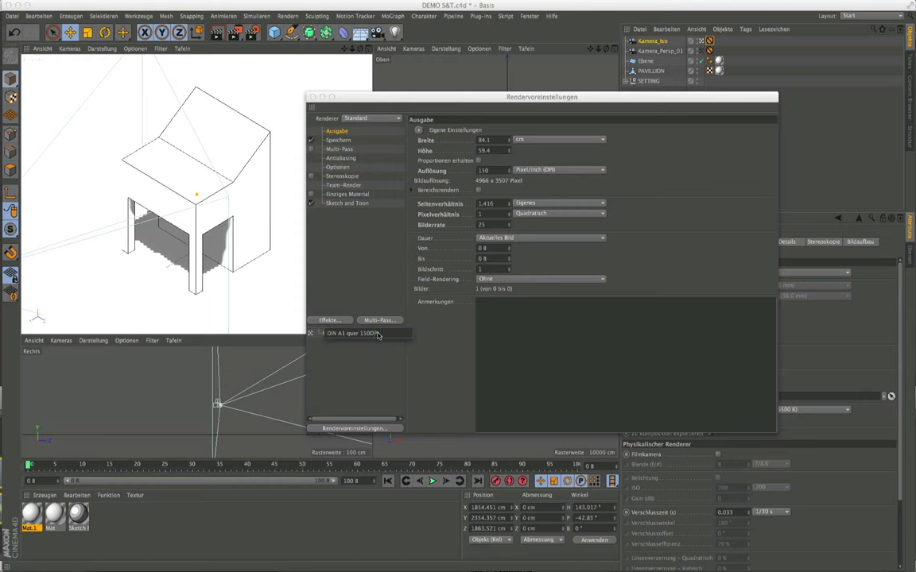
key(Return)
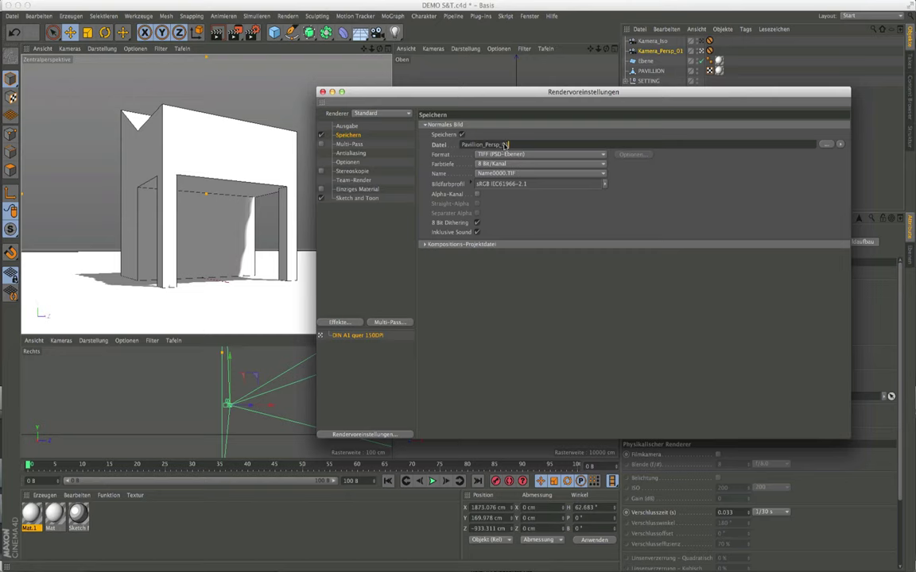
text(01)
Step: Complete the output file name as Pavillion_Persp_01 and close Render Settings
click(504, 144)
click(466, 146)
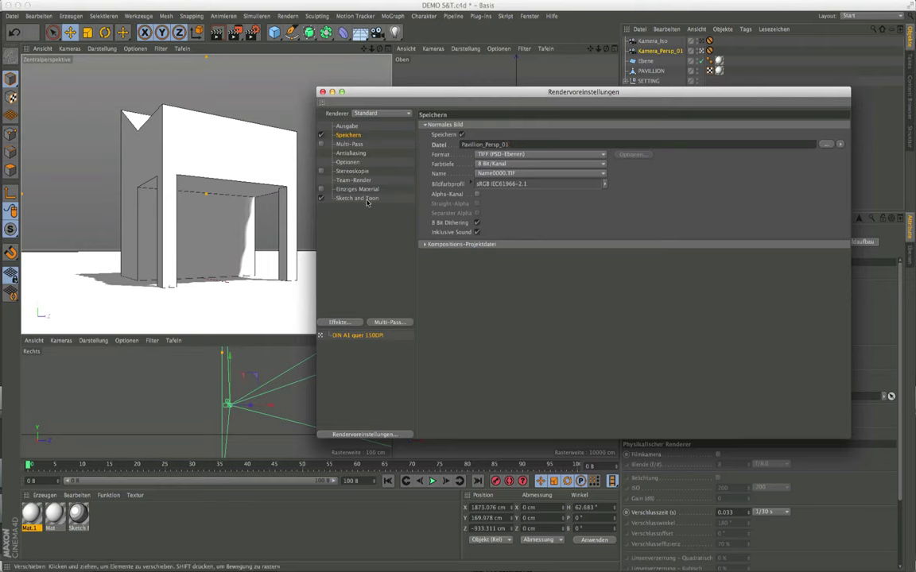
click(322, 91)
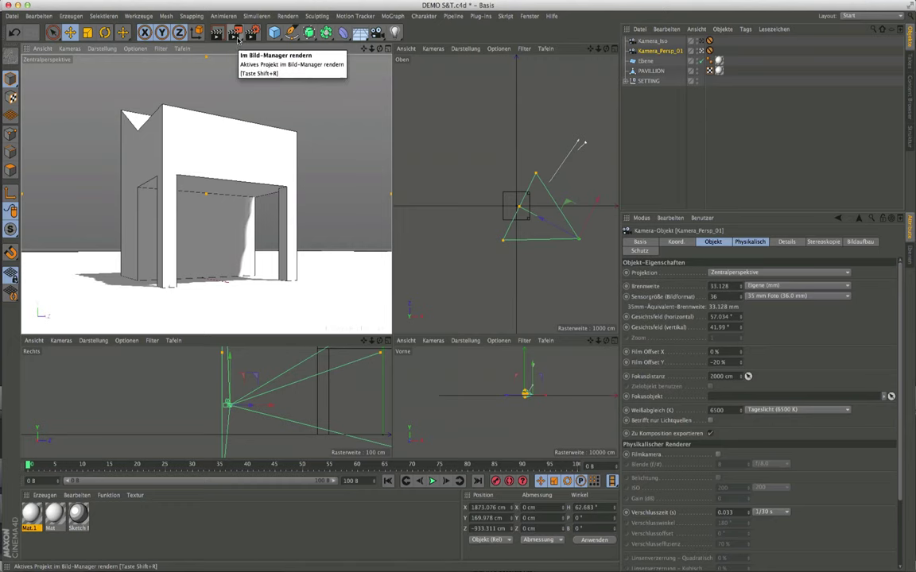
Step: Render to the Picture Viewer, overwriting Pavillion_Persp_01.tif, and view it at 100%
click(236, 40)
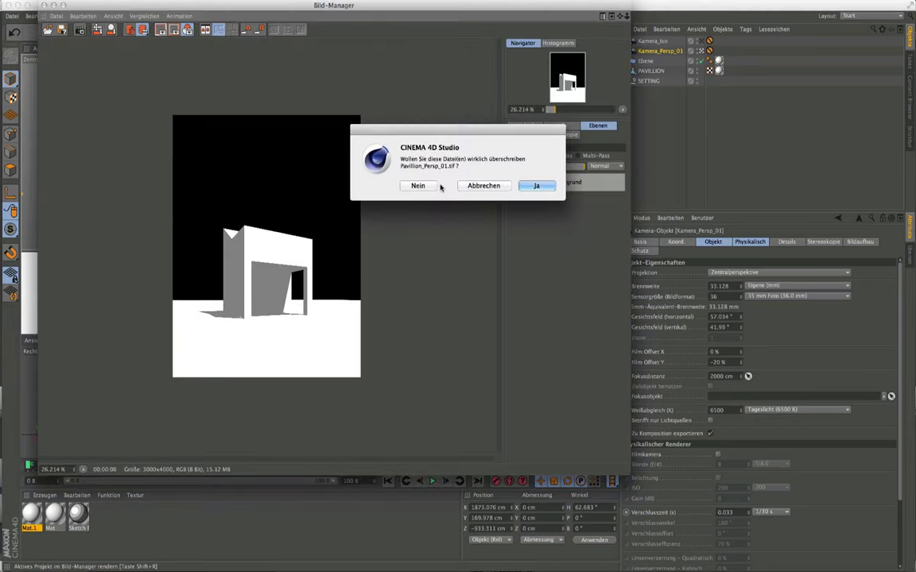
click(535, 186)
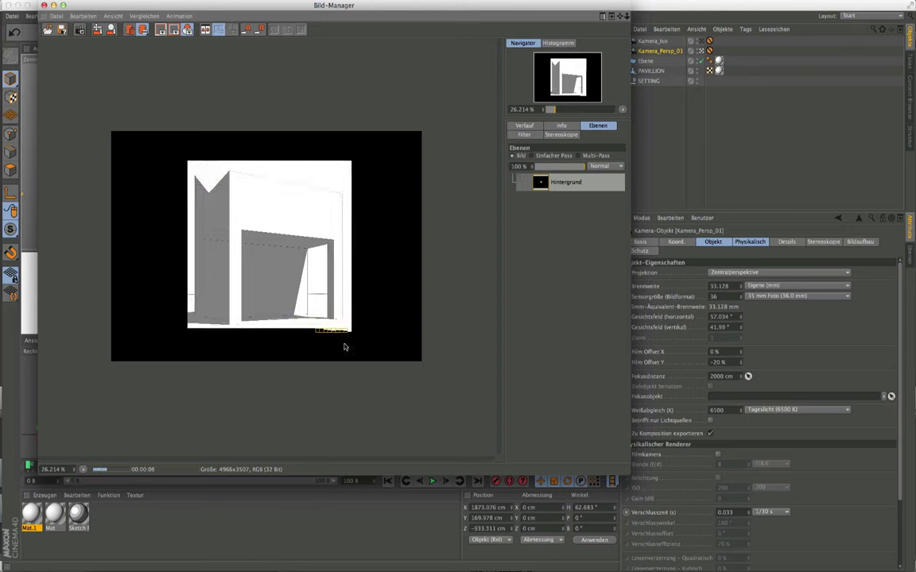
click(83, 469)
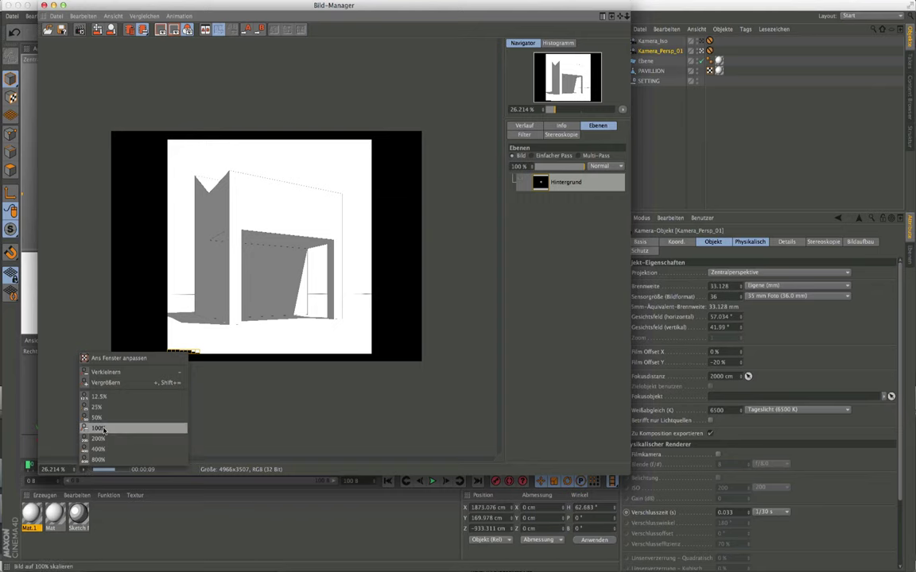
click(98, 428)
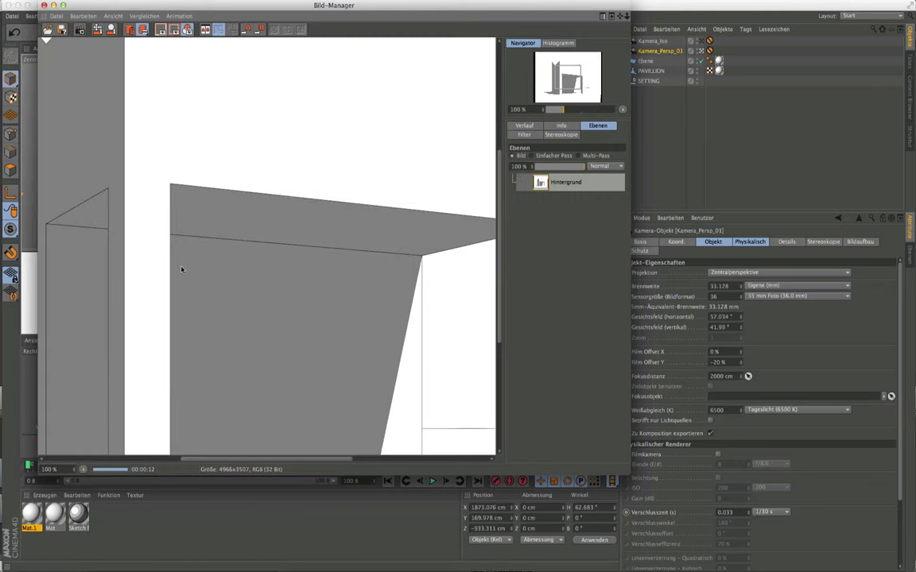
Step: Inspect details of the full-size 4966 × 3507 render, then reposition the Picture Viewer window
mouse_move(338, 348)
mouse_down()
mouse_move(219, 170)
mouse_move(201, 164)
mouse_move(251, 233)
mouse_up()
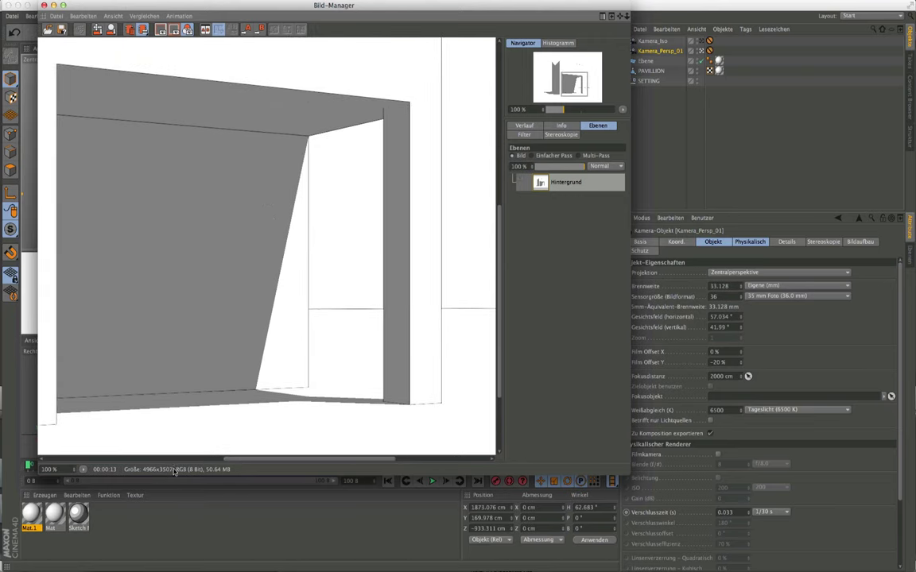
scroll(421, 99, up, 1)
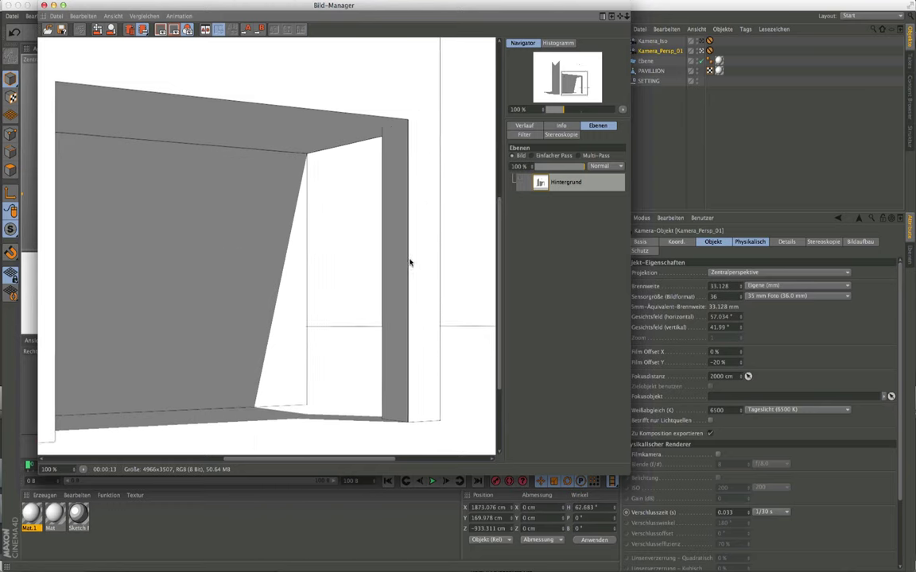
scroll(408, 260, up, 5)
scroll(360, 176, left, 2)
scroll(362, 246, left, 5)
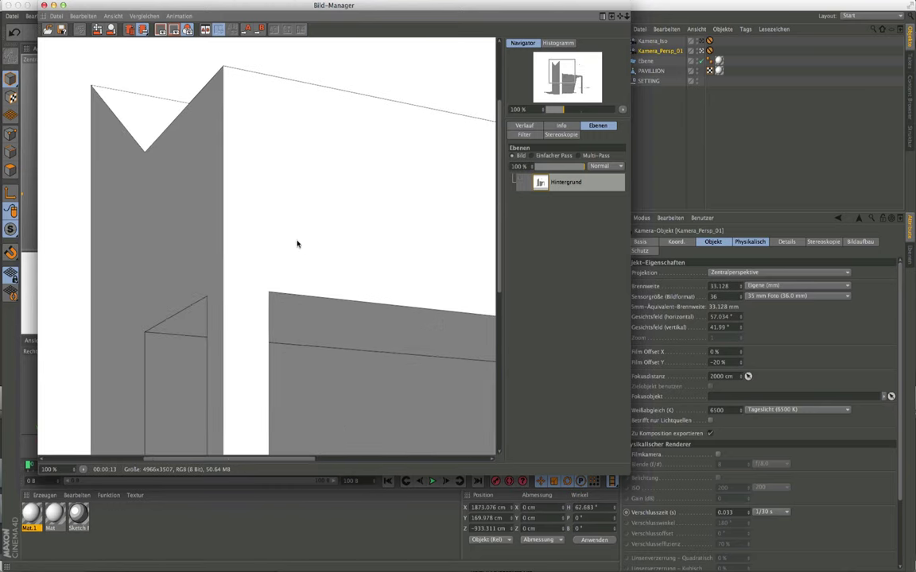
scroll(278, 238, up, 1)
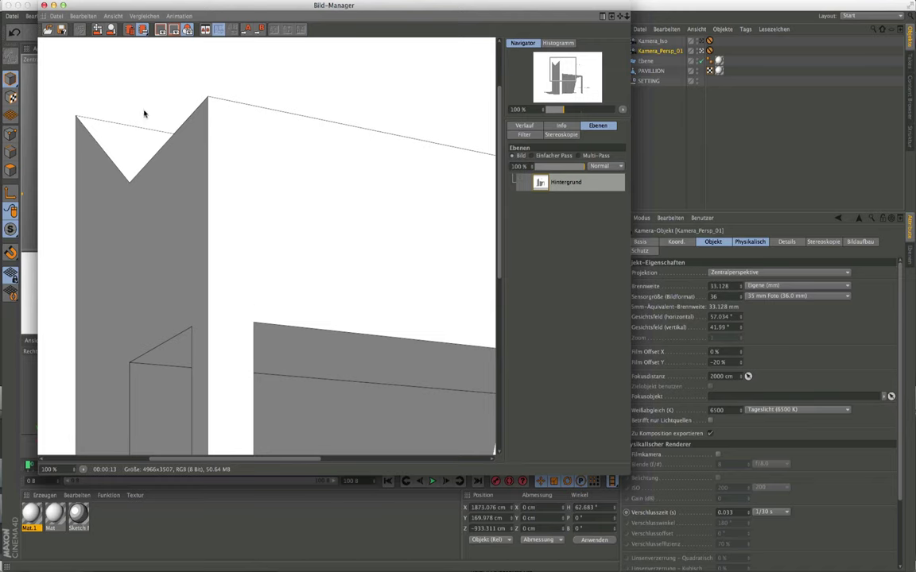
scroll(255, 154, up, 1)
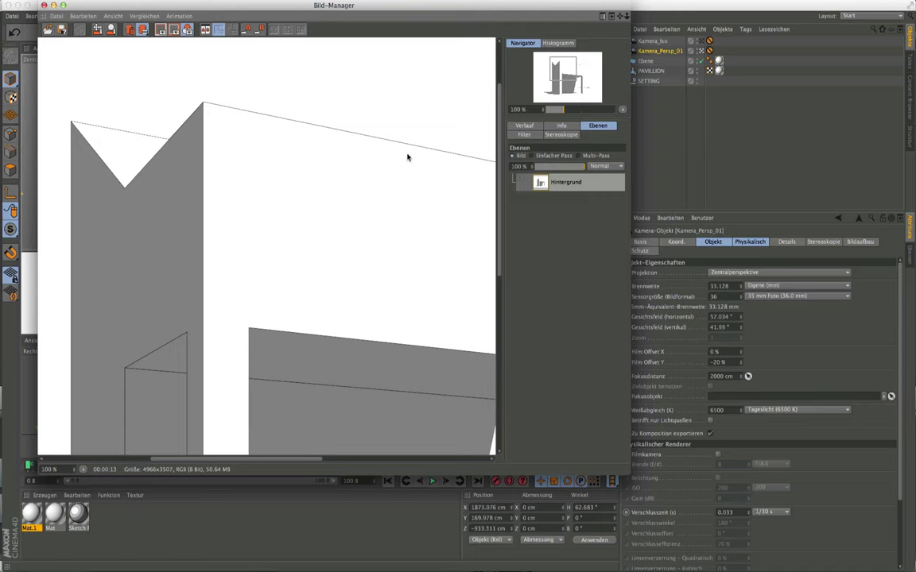
scroll(295, 206, down, 3)
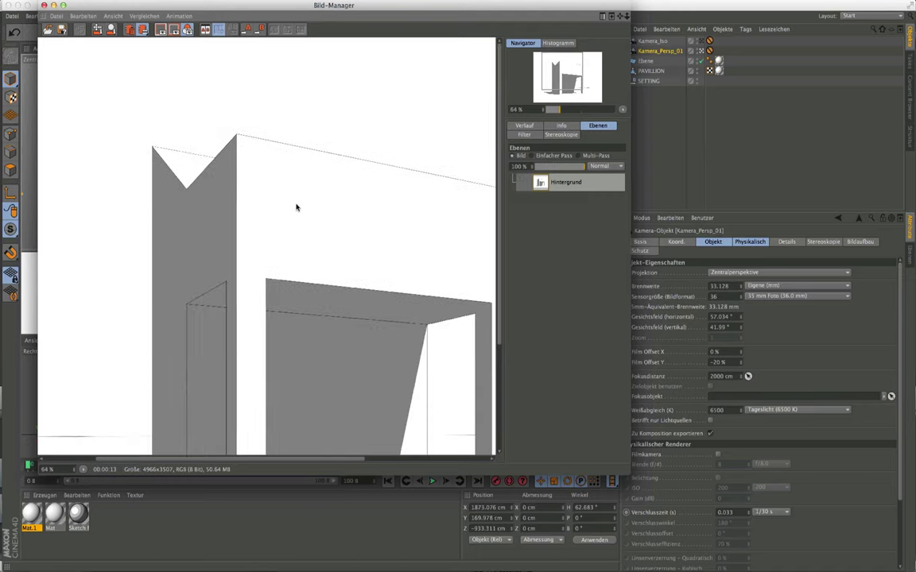
scroll(296, 207, down, 2)
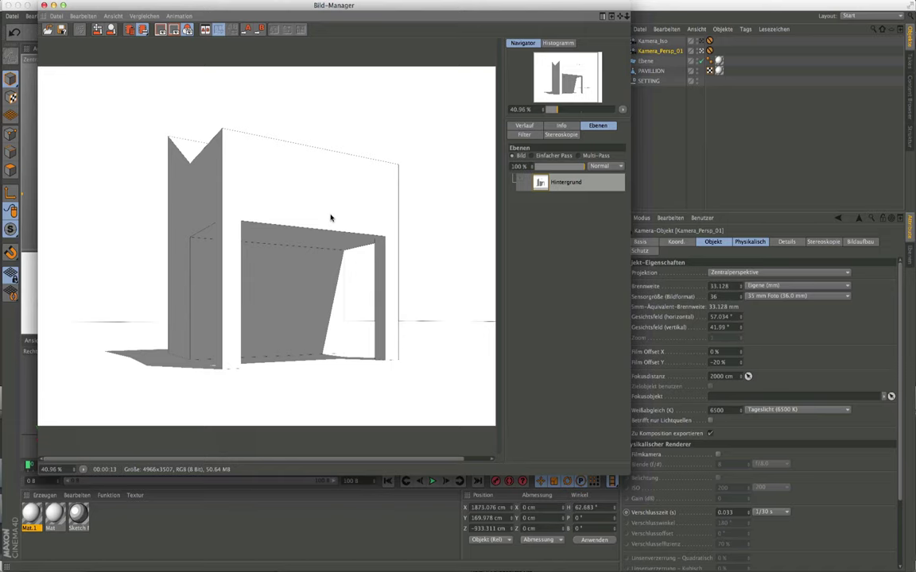
drag(298, 8, 334, 45)
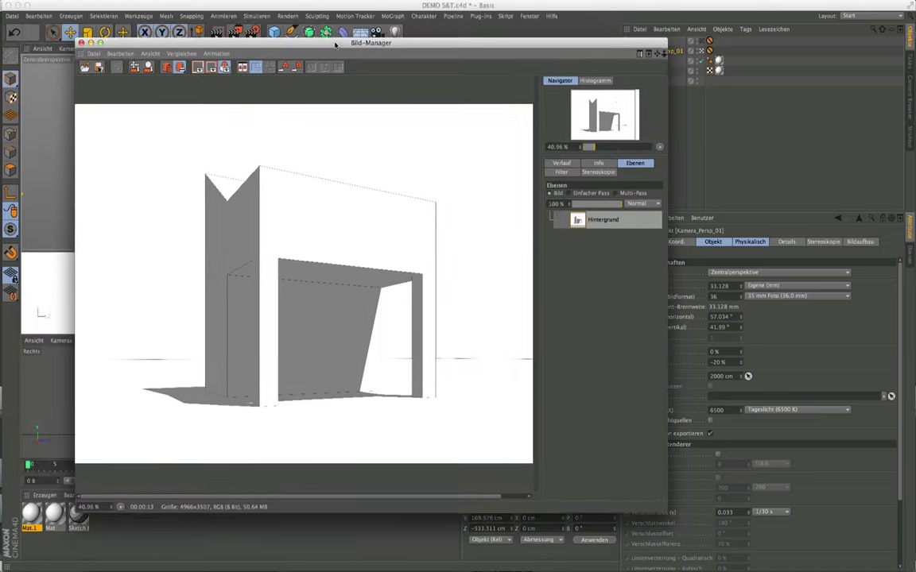